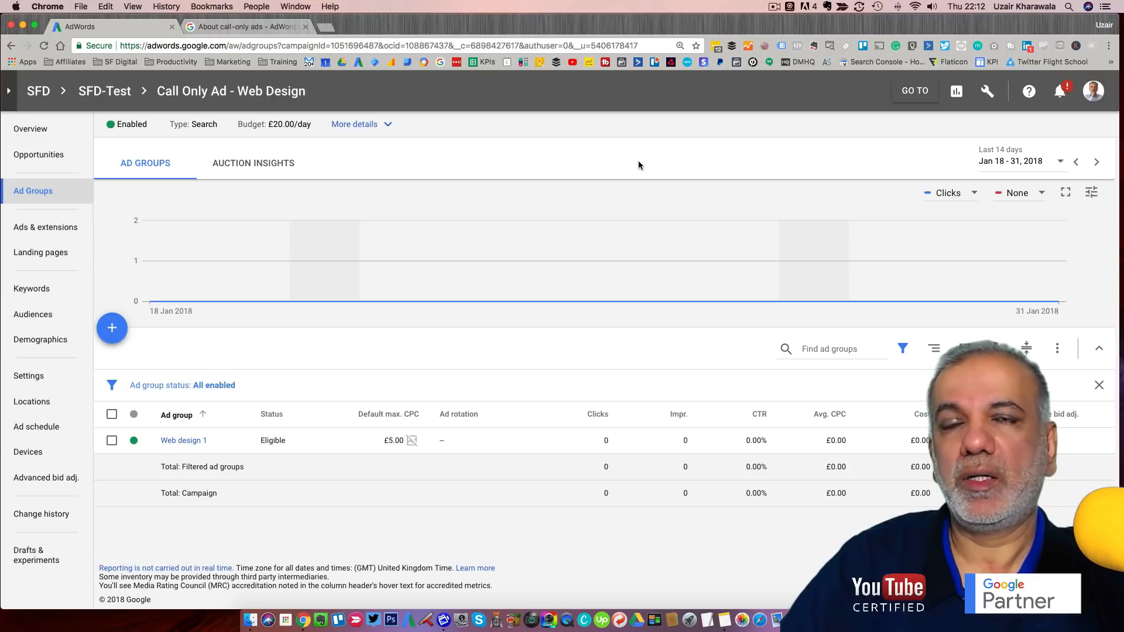
- Start a phone-call conversion action tracking calls from call extensions or call-only ads
{"action": "left_click", "coordinate": [958, 94]}
{"action": "left_click", "coordinate": [988, 93]}
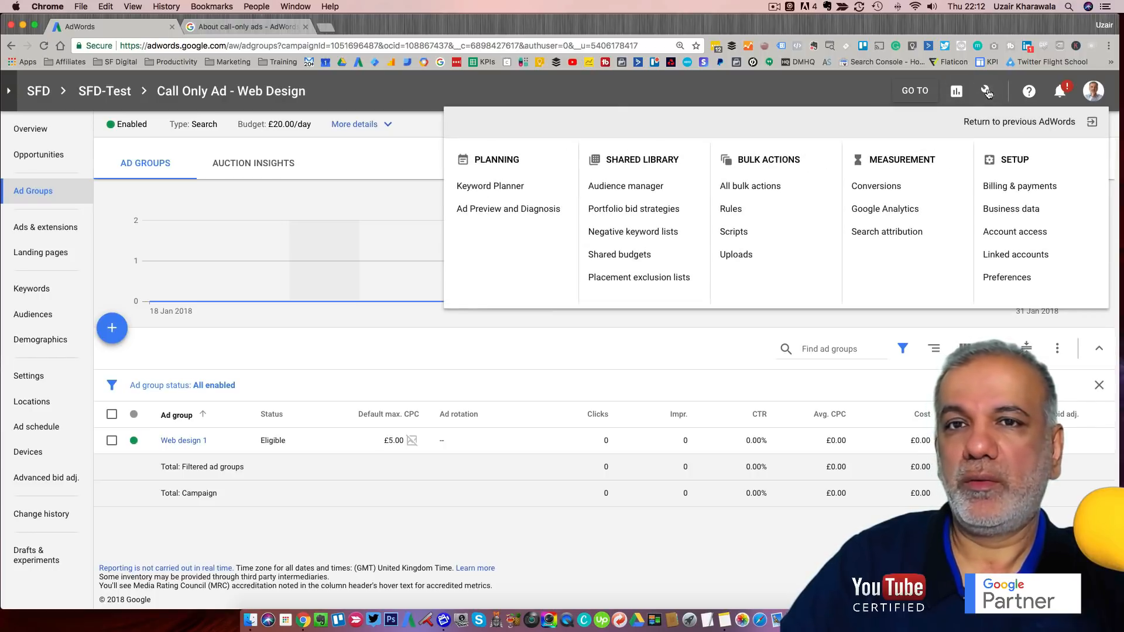
{"action": "left_click", "coordinate": [878, 186]}
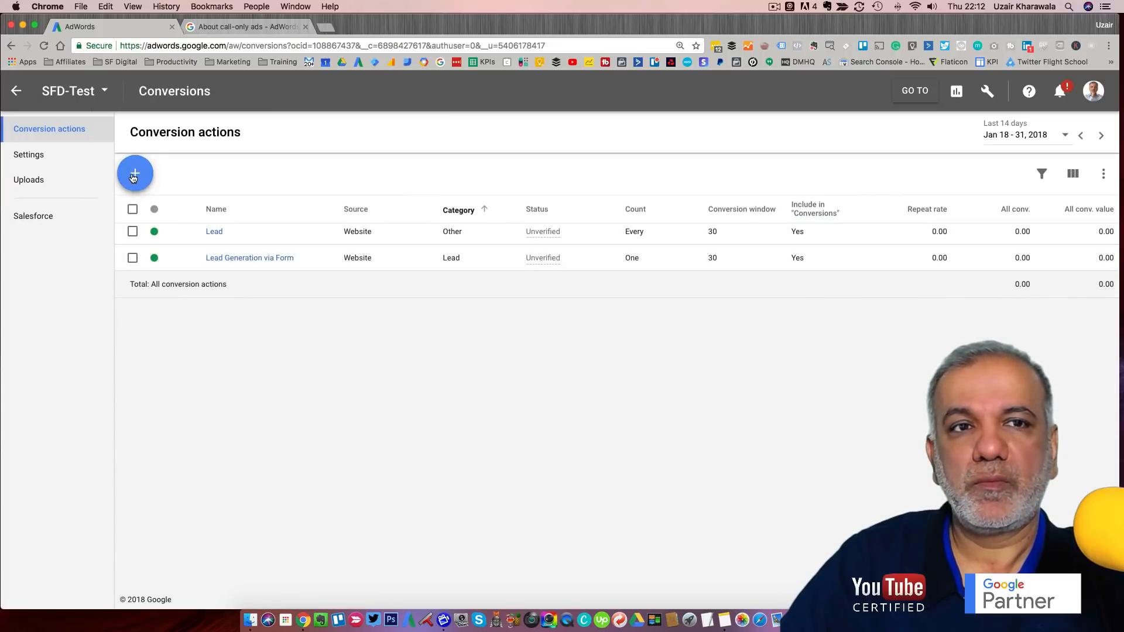
{"action": "left_click", "coordinate": [135, 173]}
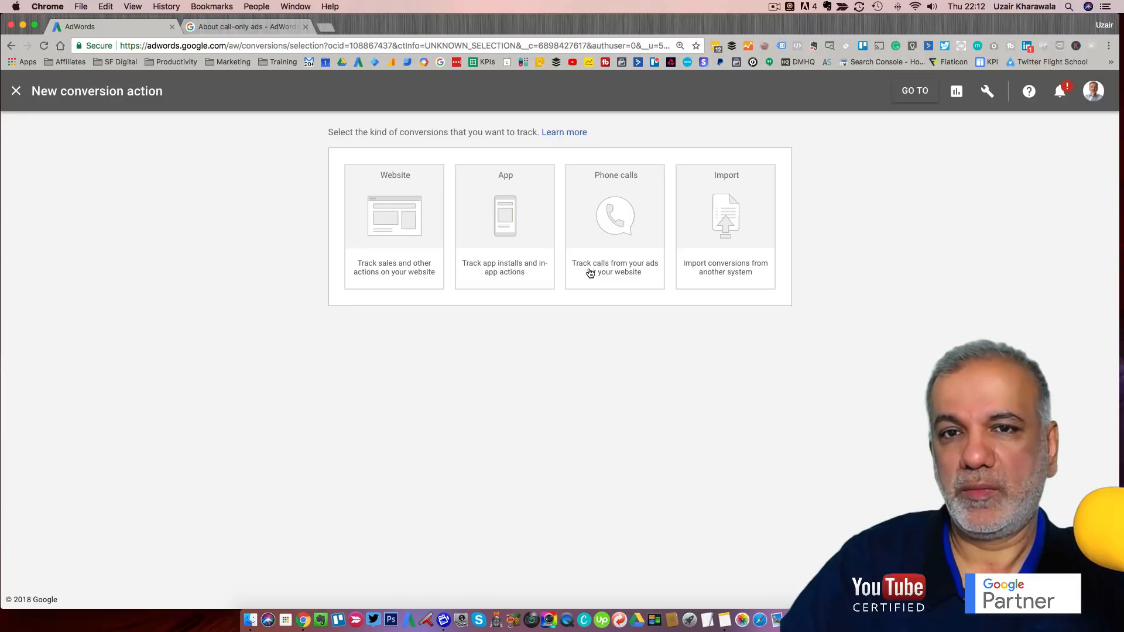
{"action": "left_click", "coordinate": [616, 237]}
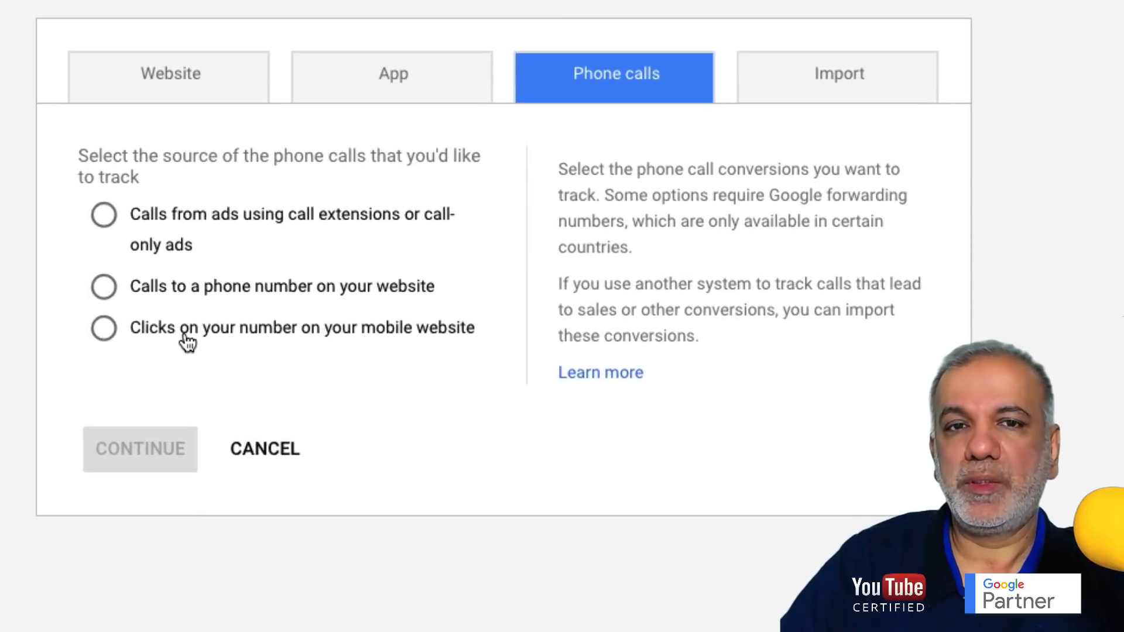
{"action": "left_click", "coordinate": [105, 217]}
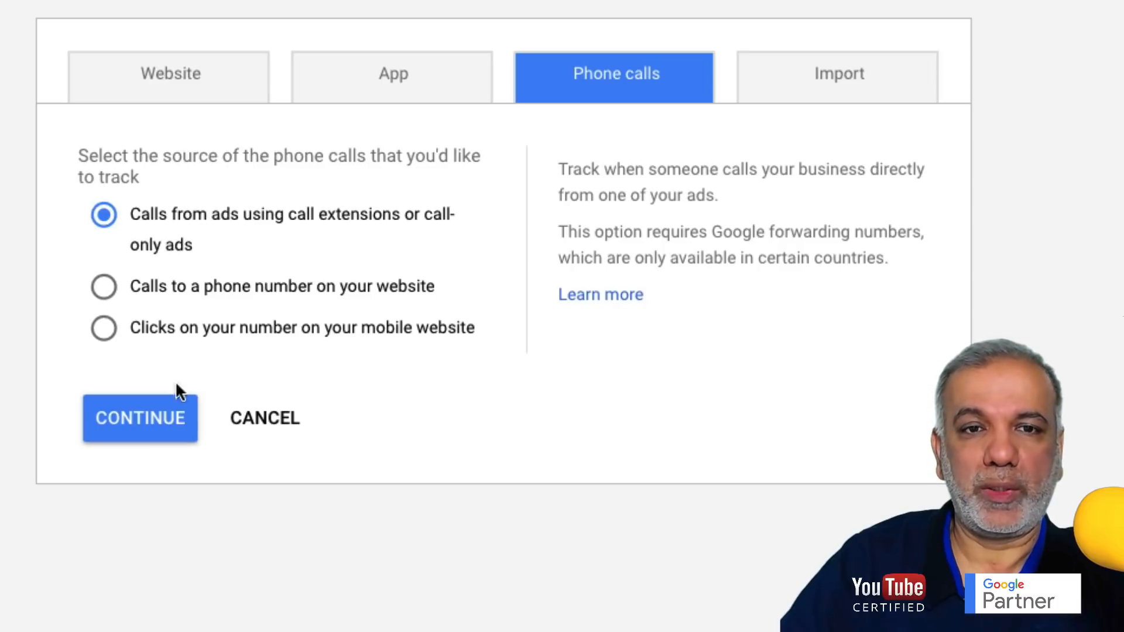
- Name the call conversion 'Call Conversions From Call Ads' and open its category choices
{"action": "left_click", "coordinate": [129, 414]}
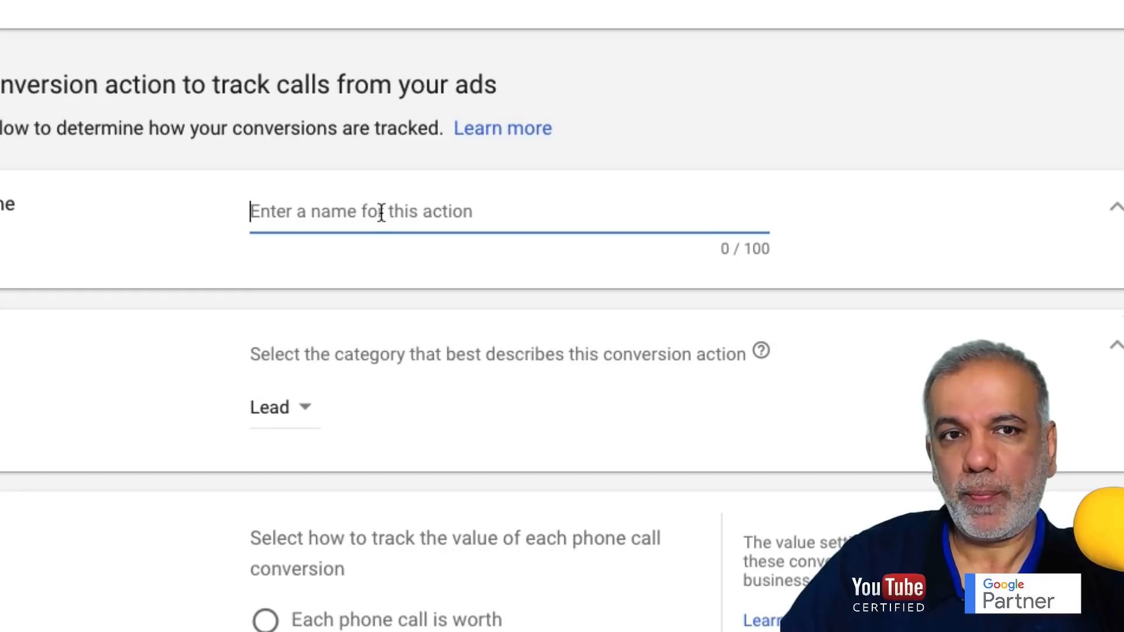
{"action": "type", "text": "Call "}
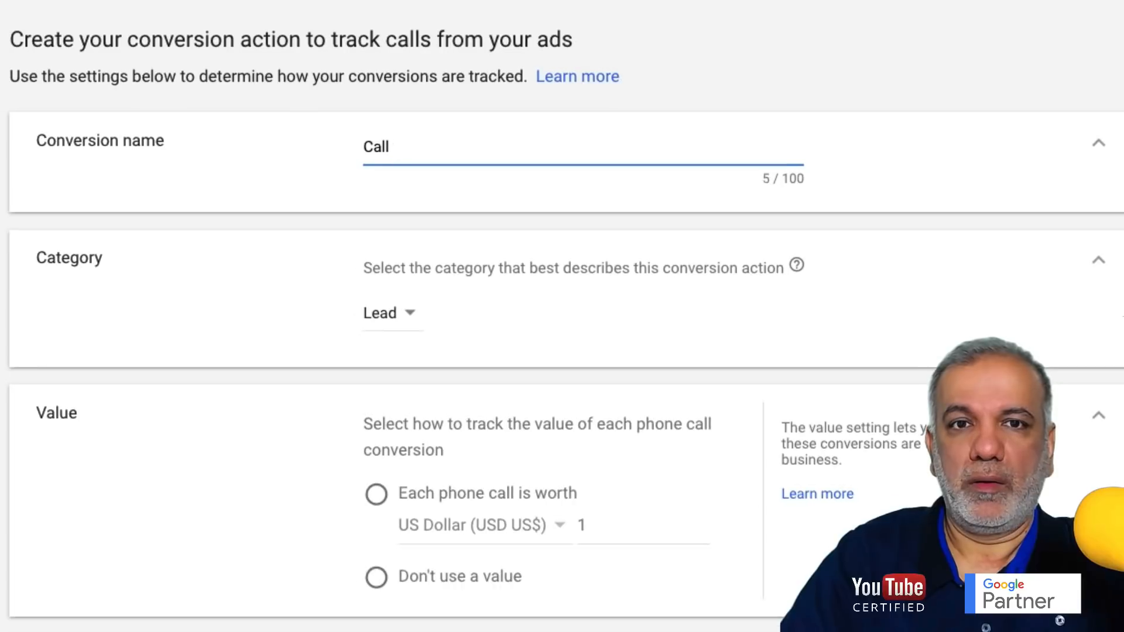
{"action": "type", "text": "Conversio"}
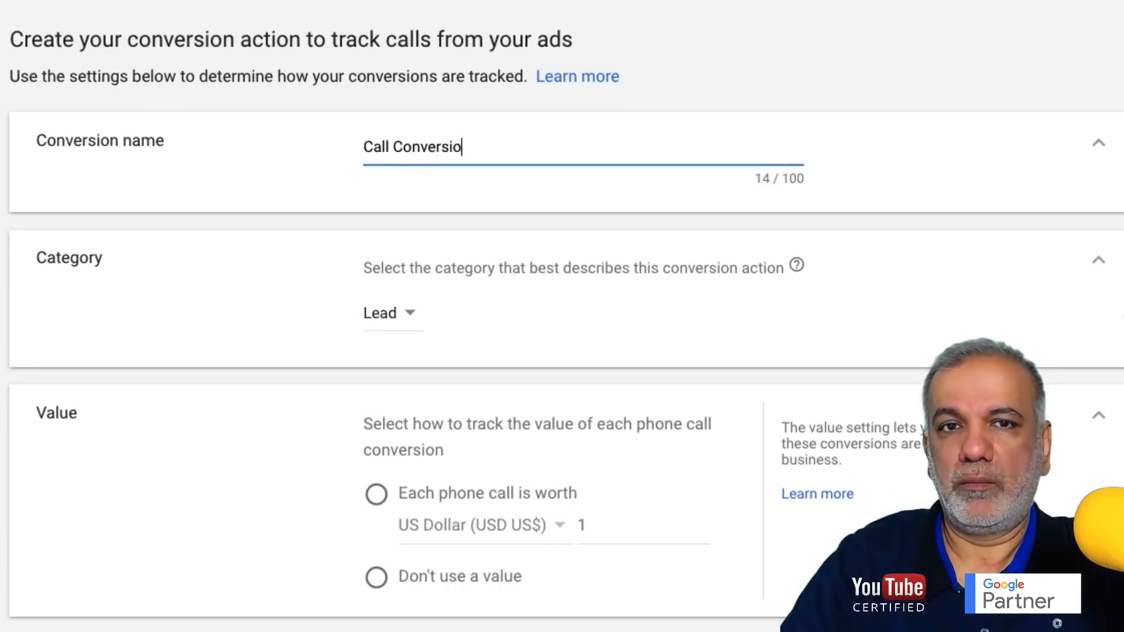
{"action": "type", "text": "ns F"}
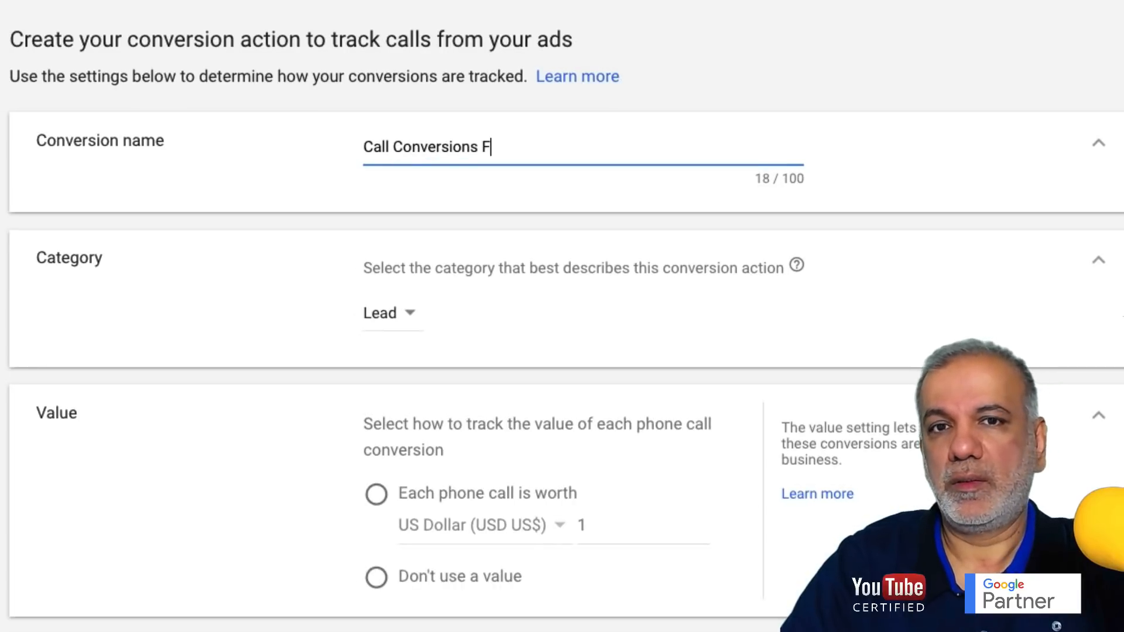
{"action": "type", "text": "rom "}
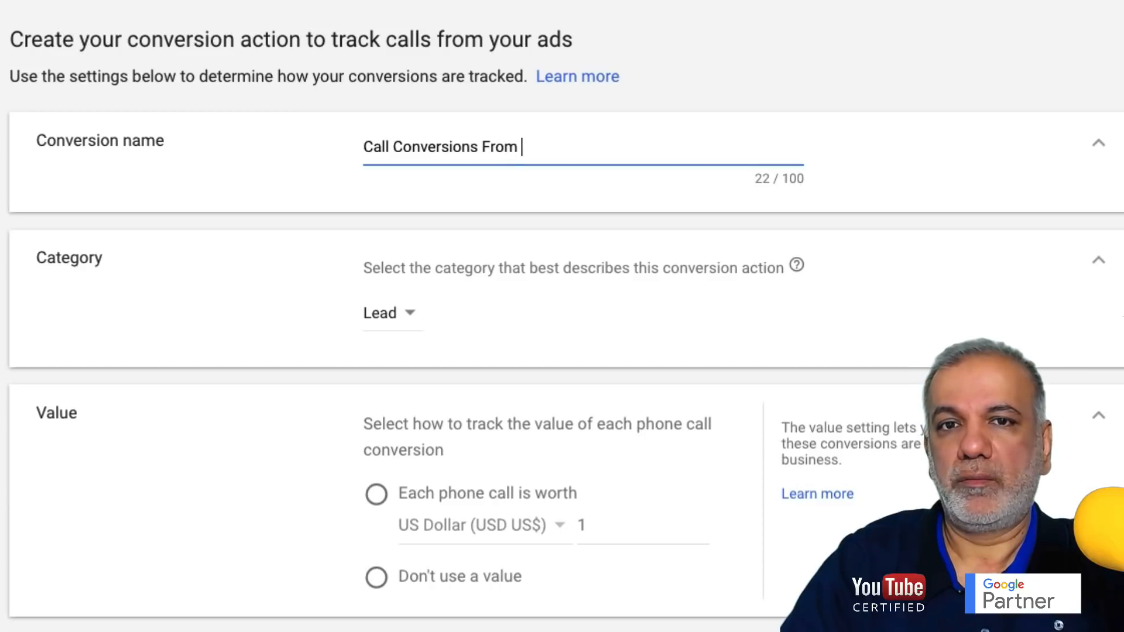
{"action": "type", "text": "Call Ads"}
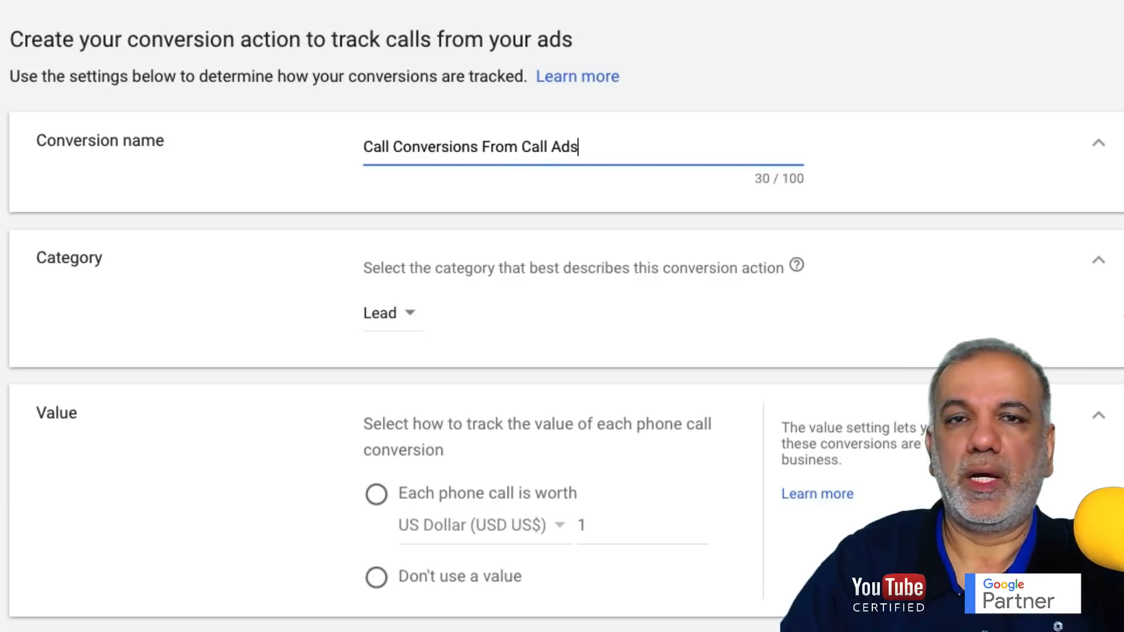
{"action": "left_click", "coordinate": [401, 313]}
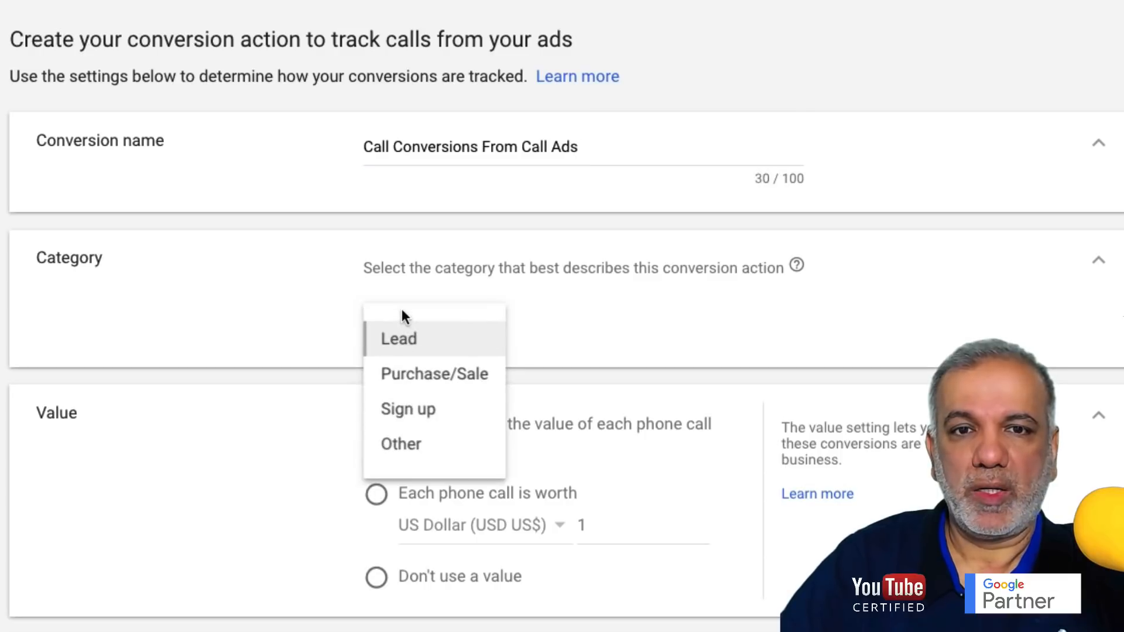
- Keep Lead as the category and choose 'Each phone call is worth' for the value
{"action": "left_click", "coordinate": [410, 346]}
{"action": "scroll", "coordinate": [569, 331], "scroll_direction": "down", "scroll_amount": 3}
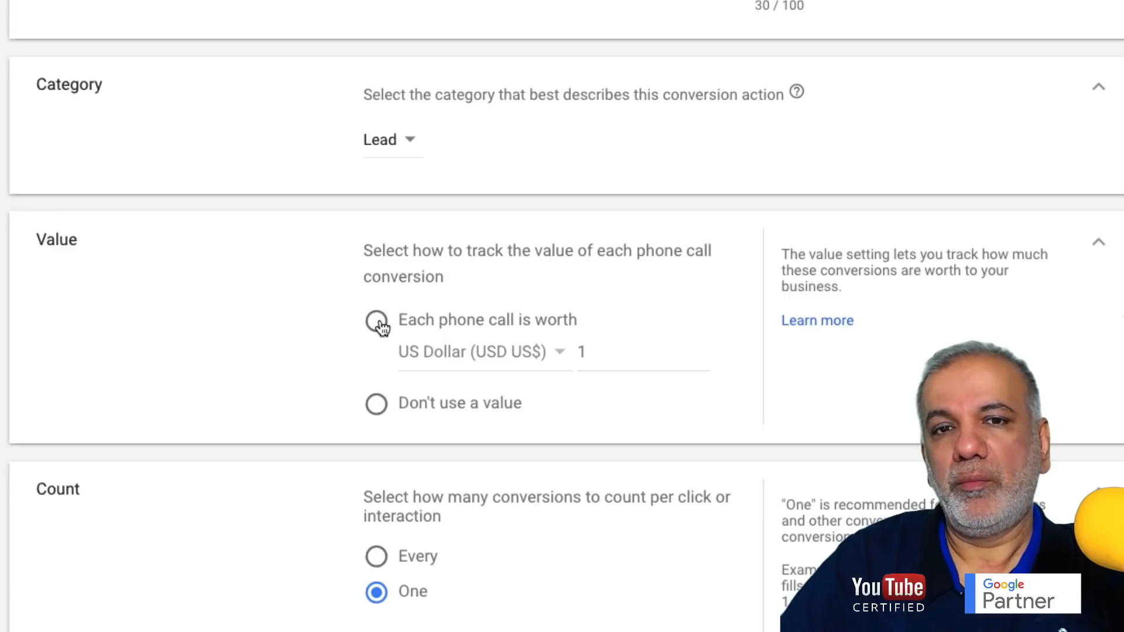
{"action": "left_click", "coordinate": [378, 324]}
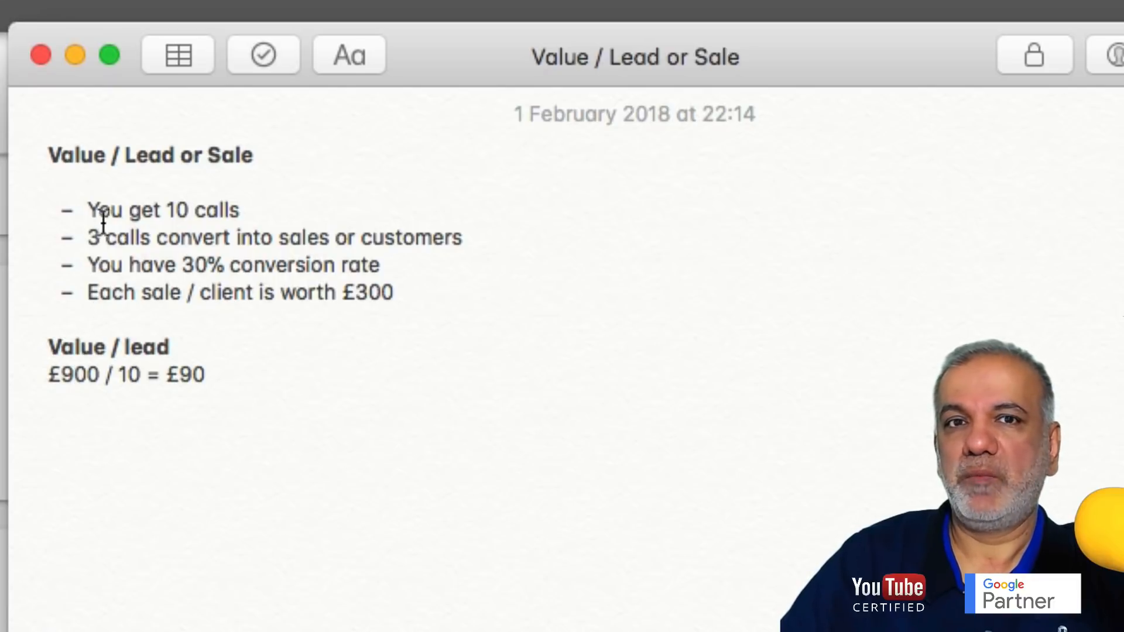
- Walk through the note's 10 calls, 30% and £90 figures, then retitle the heading 'Value / Call'
{"action": "left_click_drag", "start_coordinate": [95, 211], "coordinate": [248, 211]}
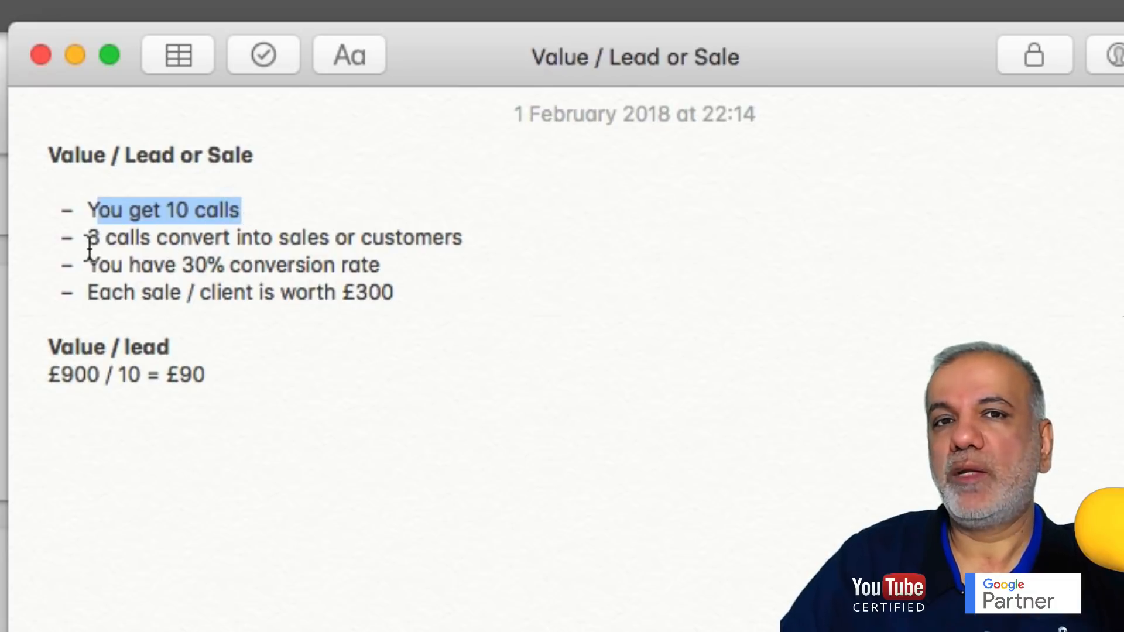
{"action": "left_click_drag", "start_coordinate": [90, 248], "coordinate": [385, 251]}
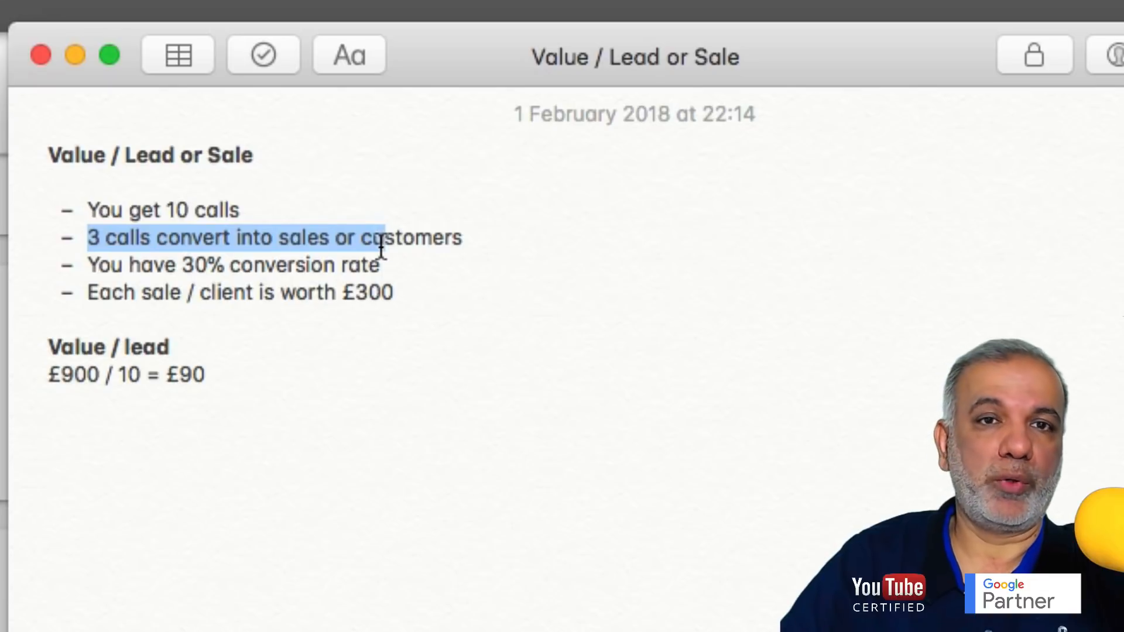
{"action": "left_click_drag", "start_coordinate": [166, 265], "coordinate": [306, 268]}
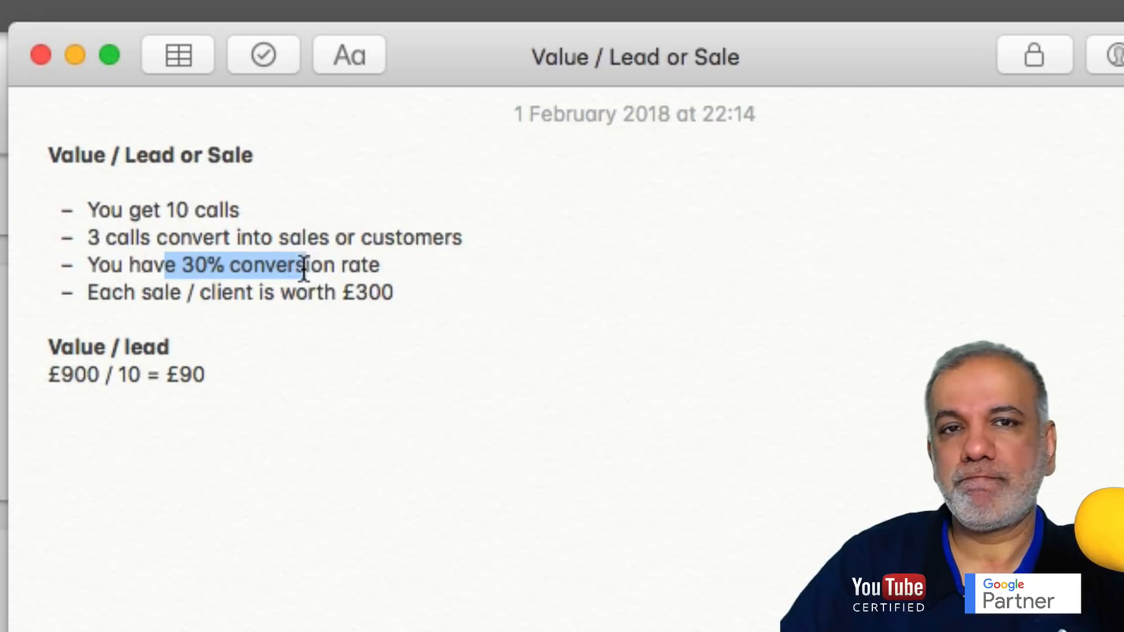
{"action": "left_click_drag", "start_coordinate": [96, 296], "coordinate": [386, 295]}
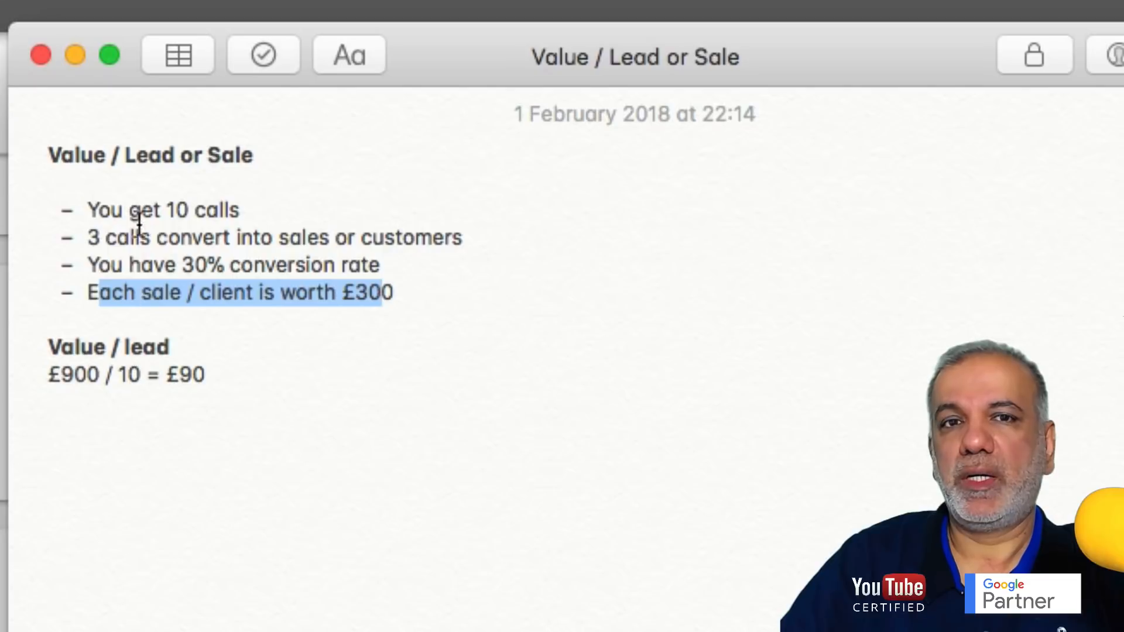
{"action": "left_click_drag", "start_coordinate": [173, 211], "coordinate": [244, 211]}
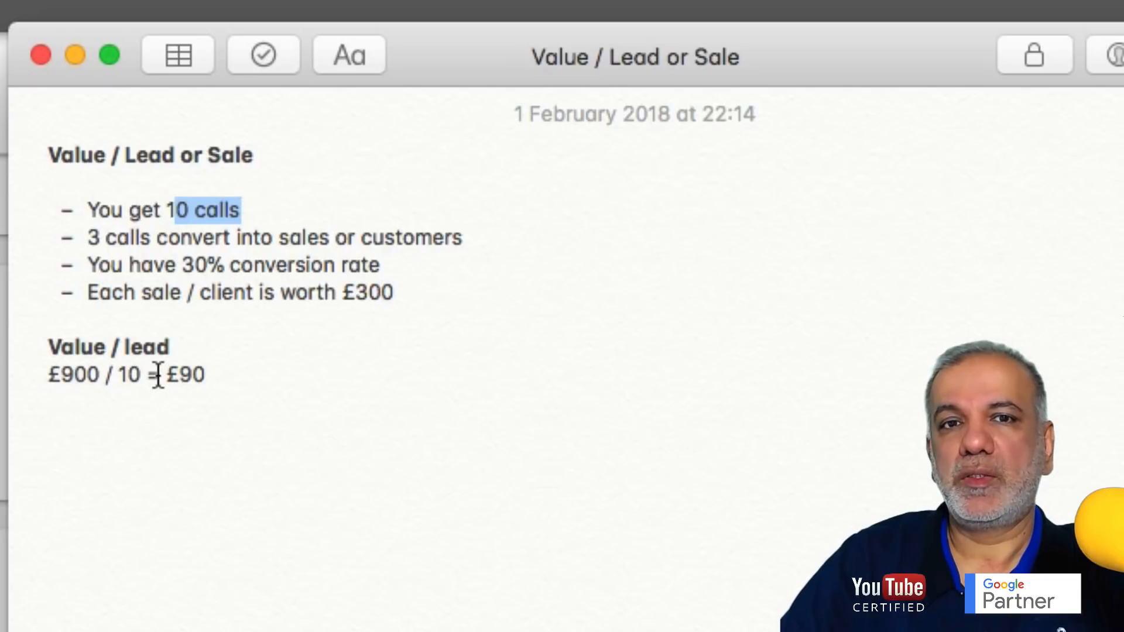
{"action": "left_click_drag", "start_coordinate": [167, 374], "coordinate": [205, 375]}
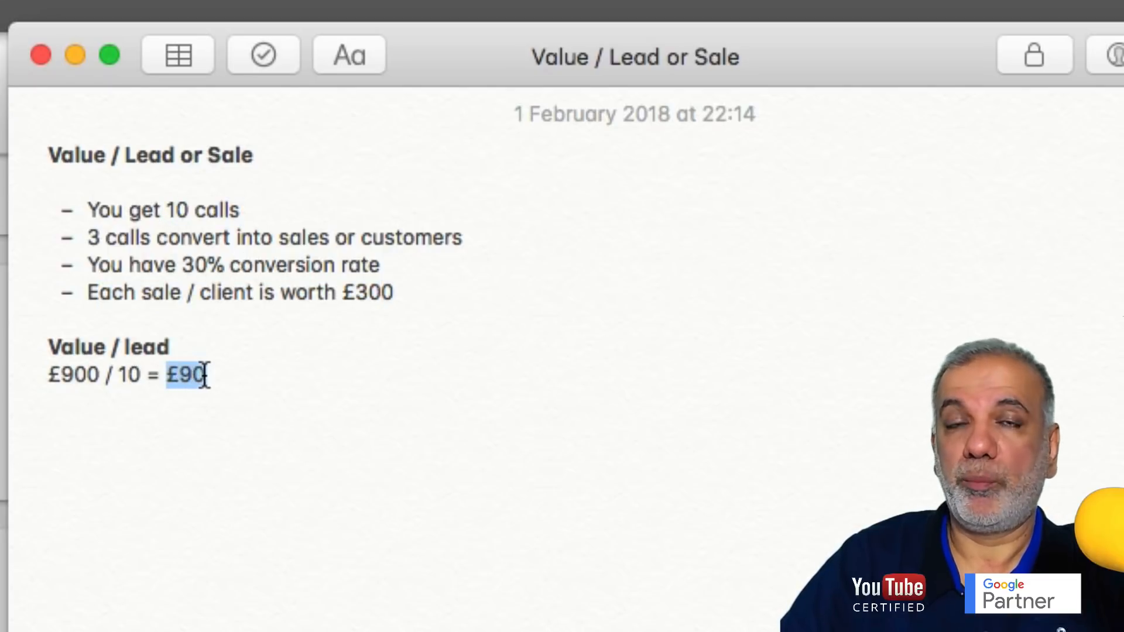
{"action": "double_click", "coordinate": [140, 347]}
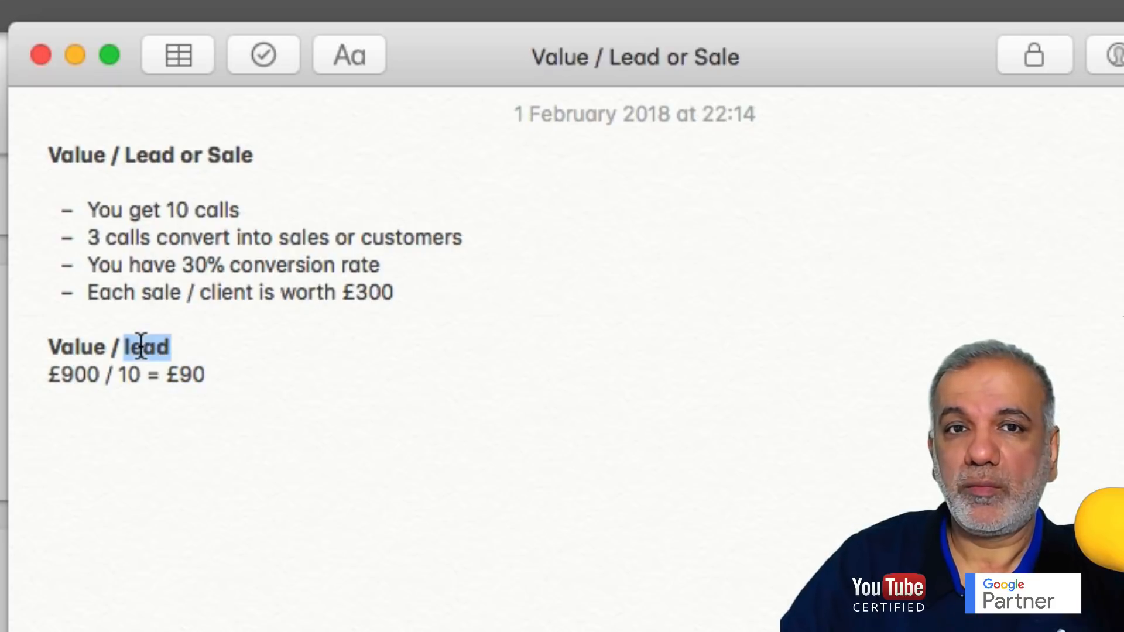
{"action": "type", "text": "Call"}
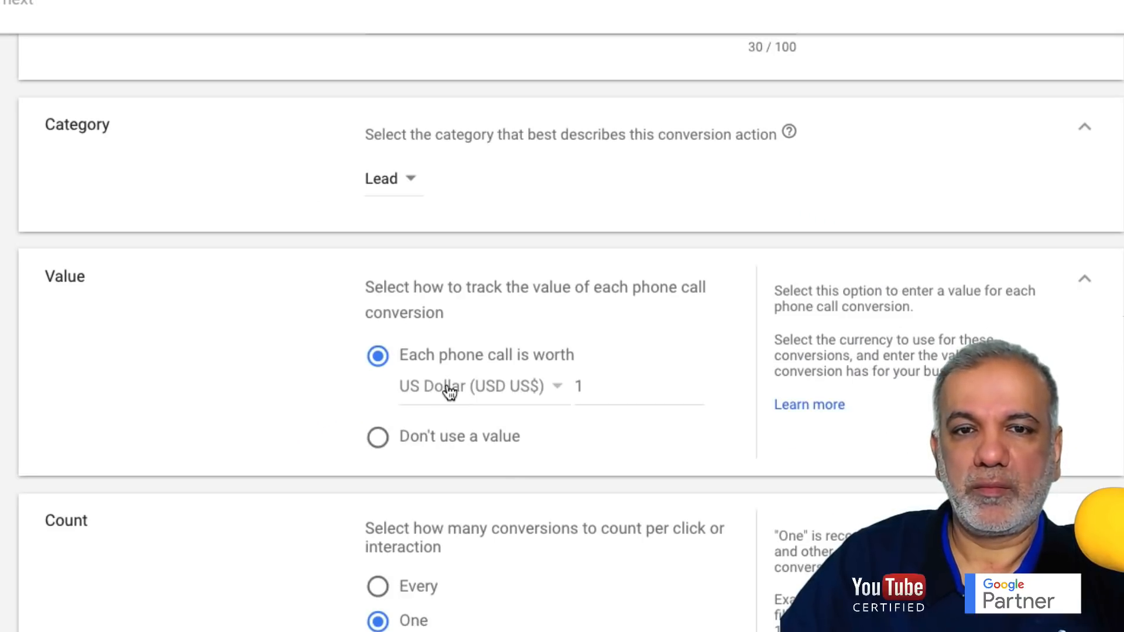
- Set each phone call's value to 90 in British Pound (GBP £)
{"action": "left_click", "coordinate": [486, 398]}
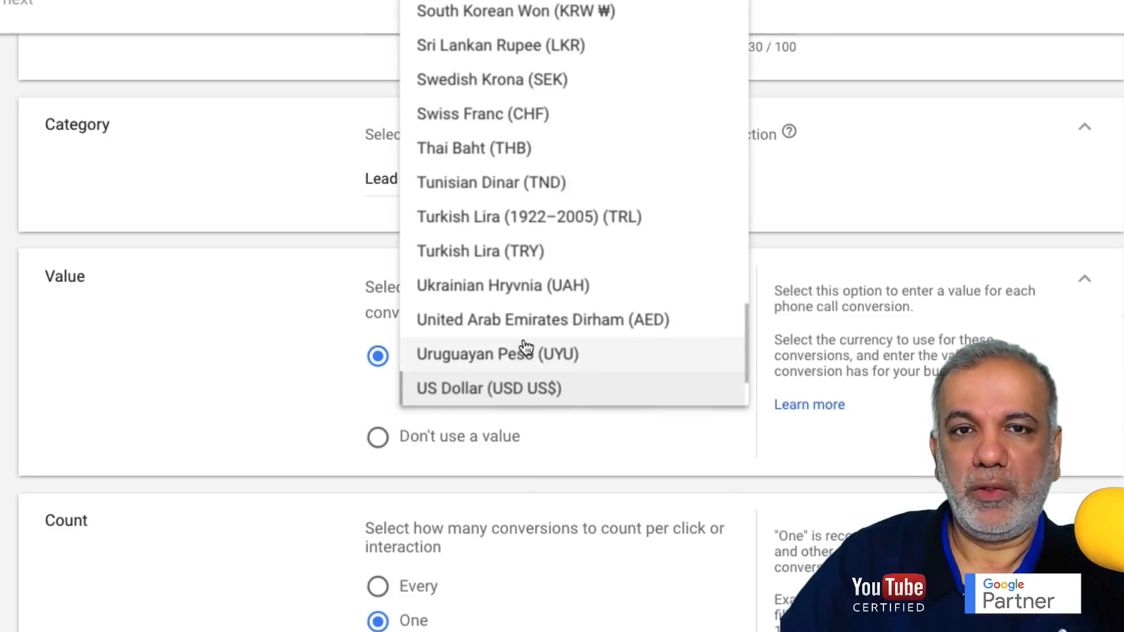
{"action": "scroll", "coordinate": [533, 343], "scroll_direction": "up", "scroll_amount": 15}
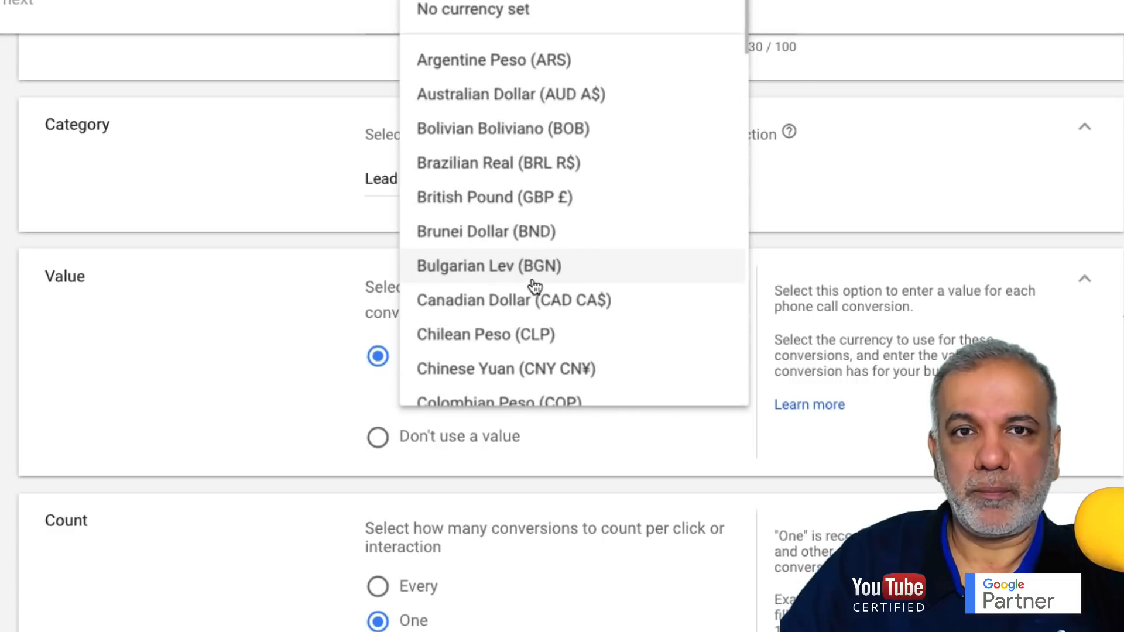
{"action": "scroll", "coordinate": [509, 158], "scroll_direction": "down", "scroll_amount": 1}
{"action": "scroll", "coordinate": [504, 184], "scroll_direction": "up", "scroll_amount": 1}
{"action": "left_click", "coordinate": [504, 197]}
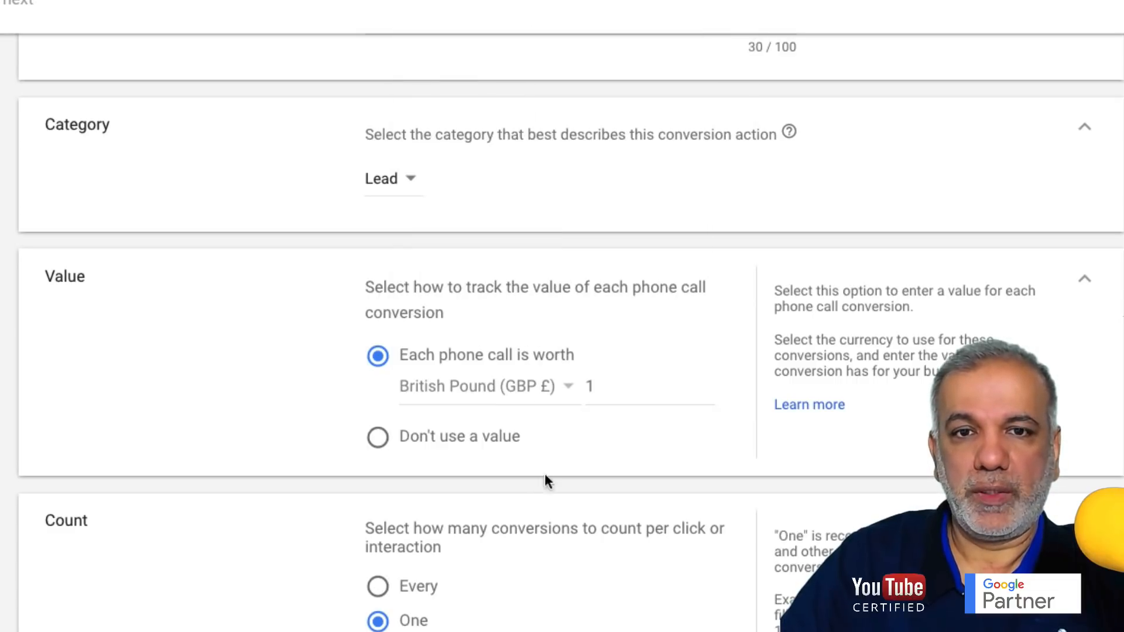
{"action": "double_click", "coordinate": [592, 386]}
{"action": "type", "text": "9"}
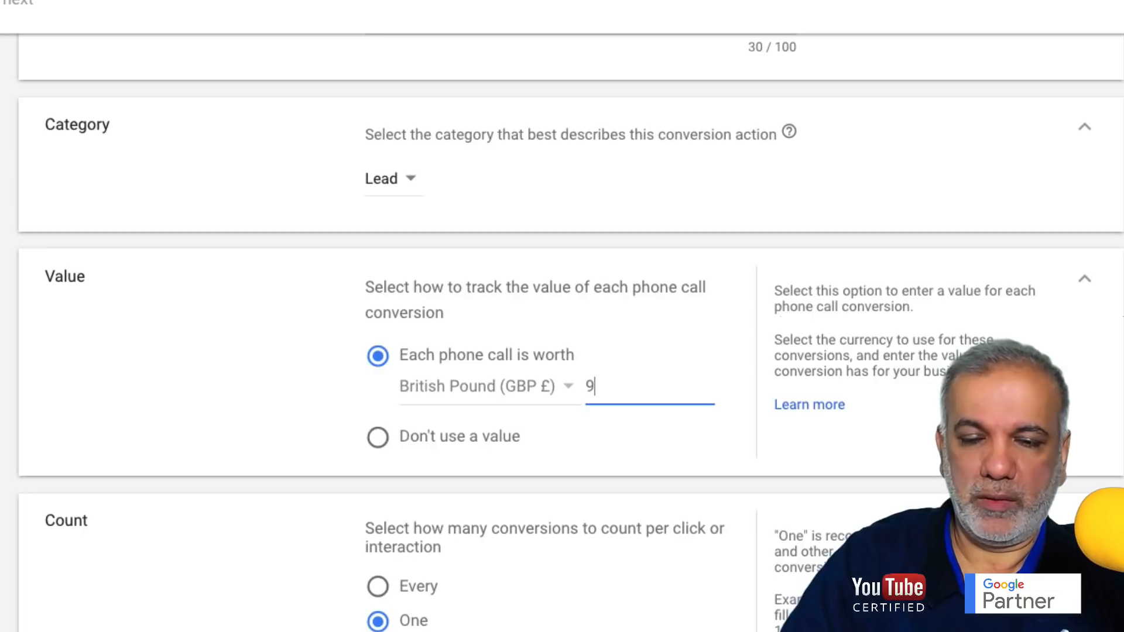
{"action": "type", "text": "0"}
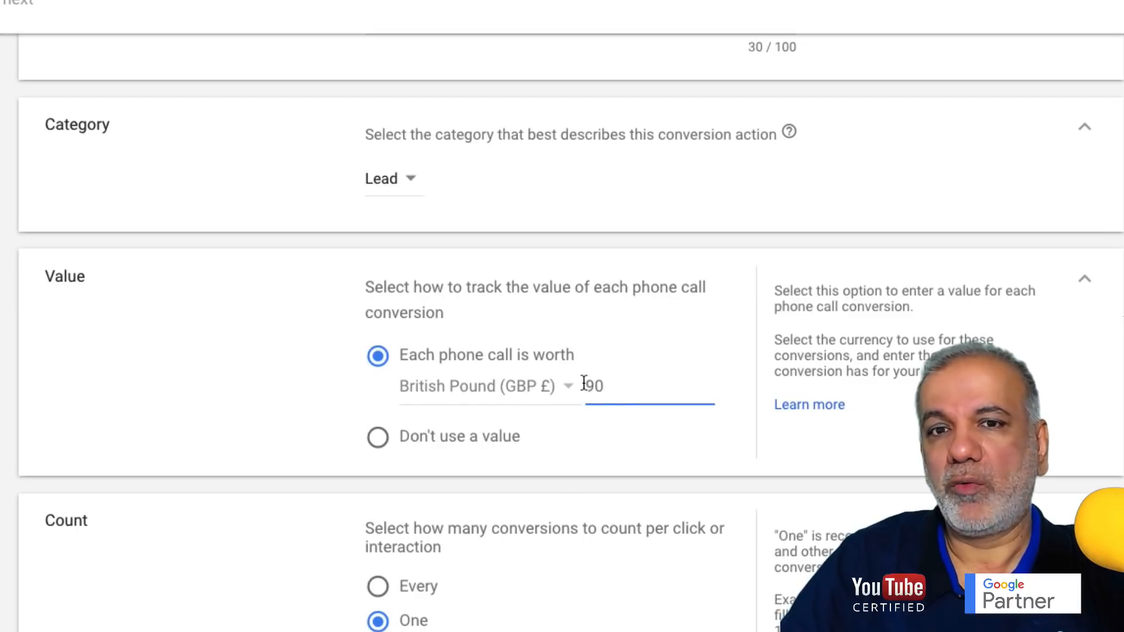
{"action": "scroll", "coordinate": [566, 375], "scroll_direction": "down", "scroll_amount": 2}
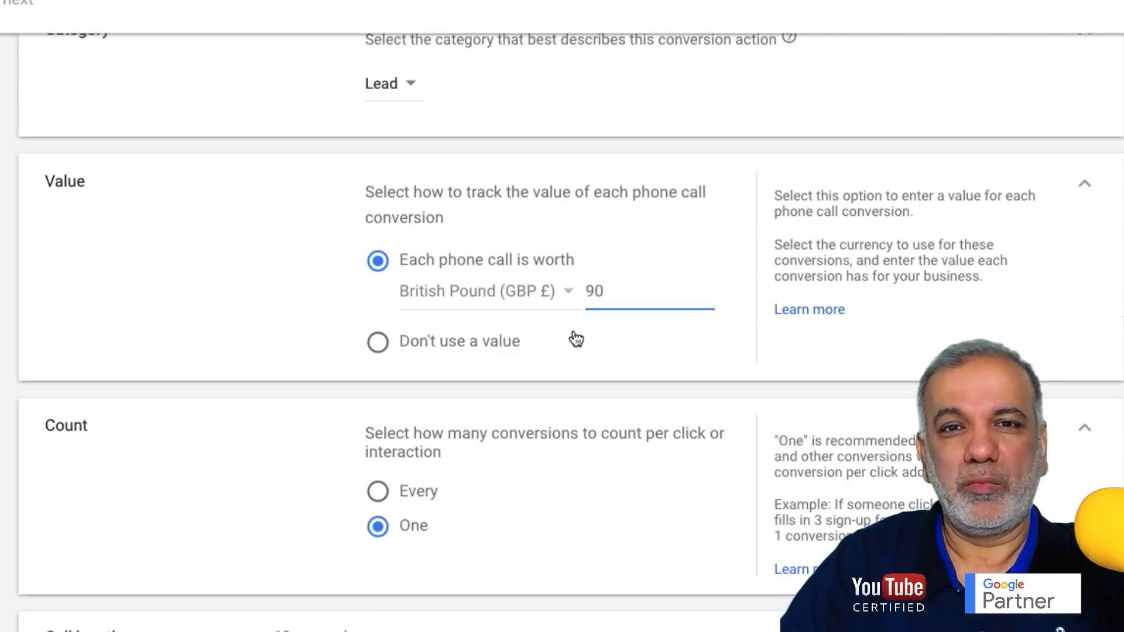
- Keep Count at One after previewing Every, and expand the 60-second Call length setting
{"action": "scroll", "coordinate": [571, 339], "scroll_direction": "down", "scroll_amount": 3}
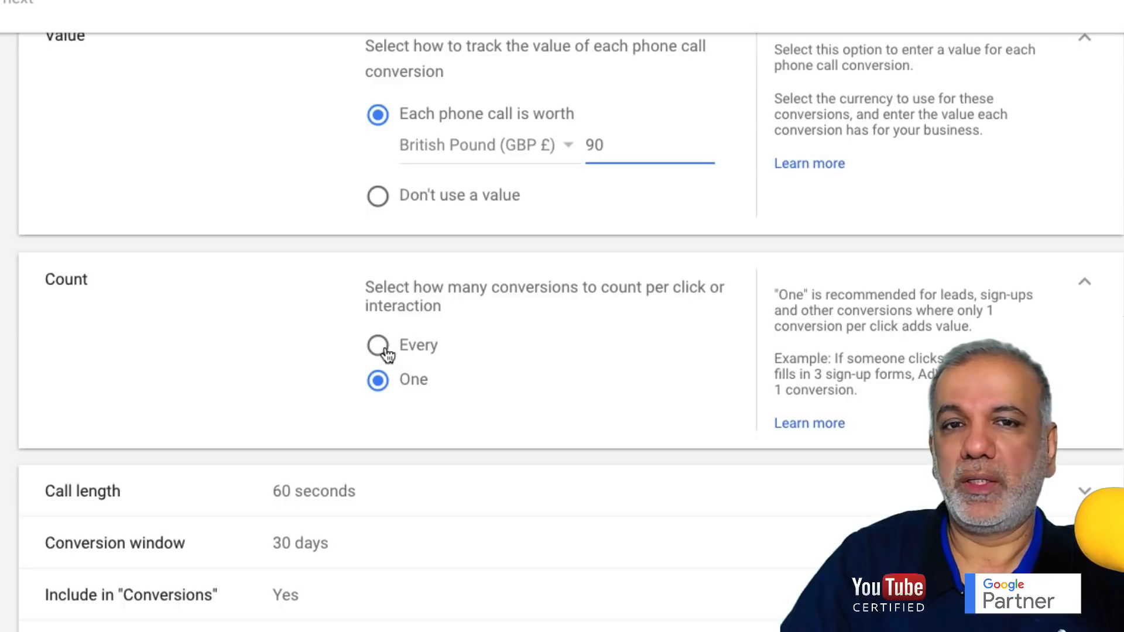
{"action": "left_click", "coordinate": [380, 350]}
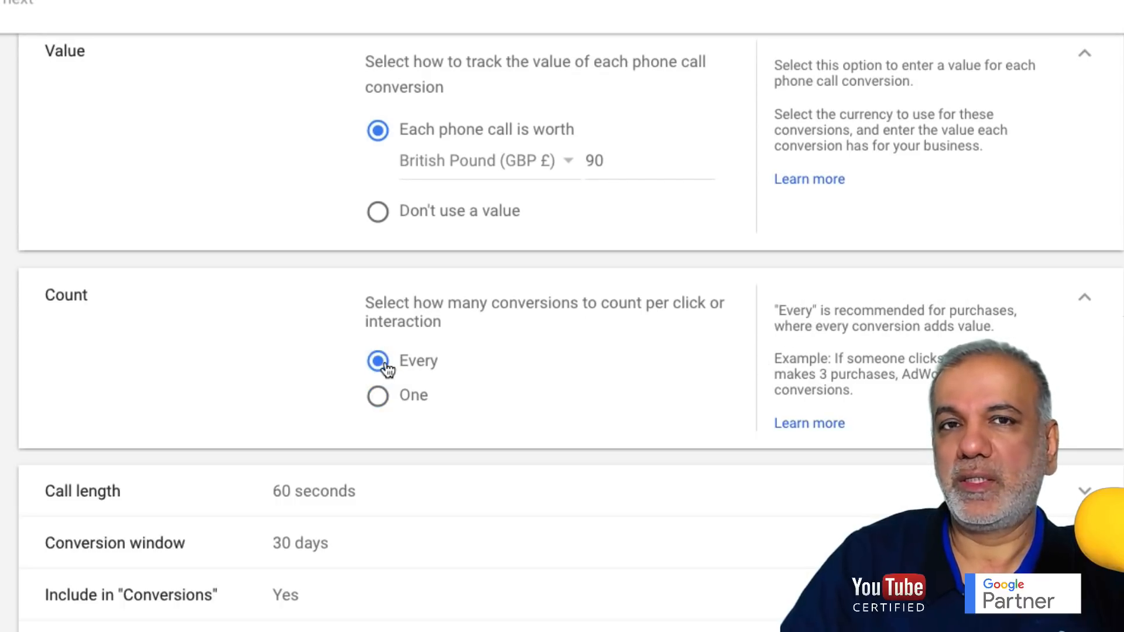
{"action": "left_click_drag", "start_coordinate": [794, 311], "coordinate": [899, 374]}
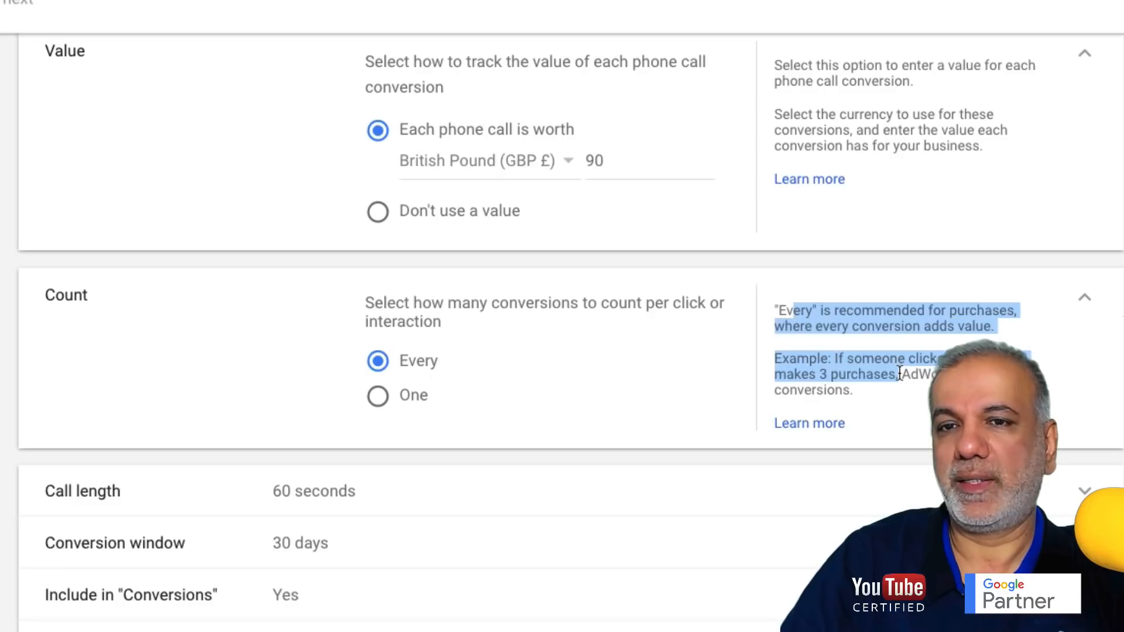
{"action": "left_click", "coordinate": [378, 396]}
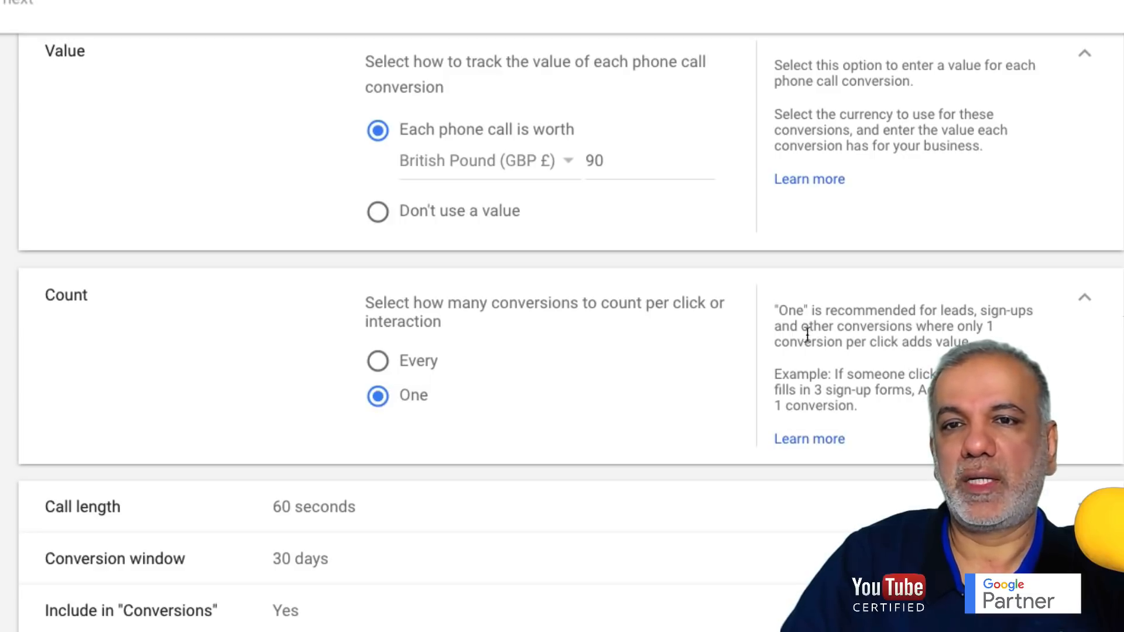
{"action": "scroll", "coordinate": [465, 326], "scroll_direction": "down", "scroll_amount": 1}
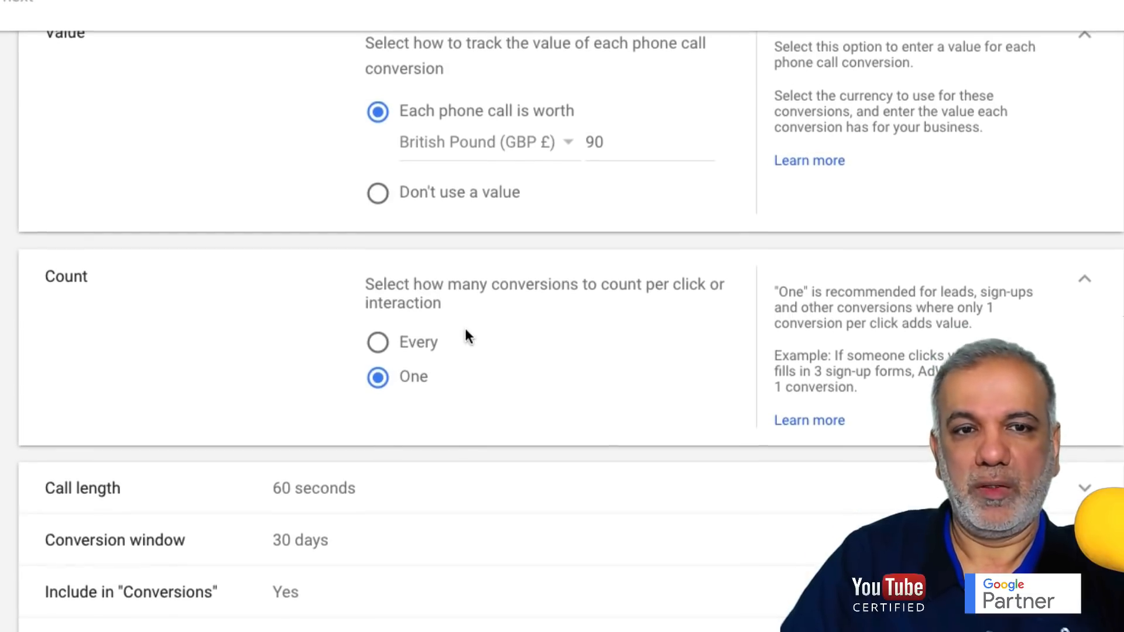
{"action": "left_click", "coordinate": [299, 497]}
{"action": "scroll", "coordinate": [314, 471], "scroll_direction": "up", "scroll_amount": 2}
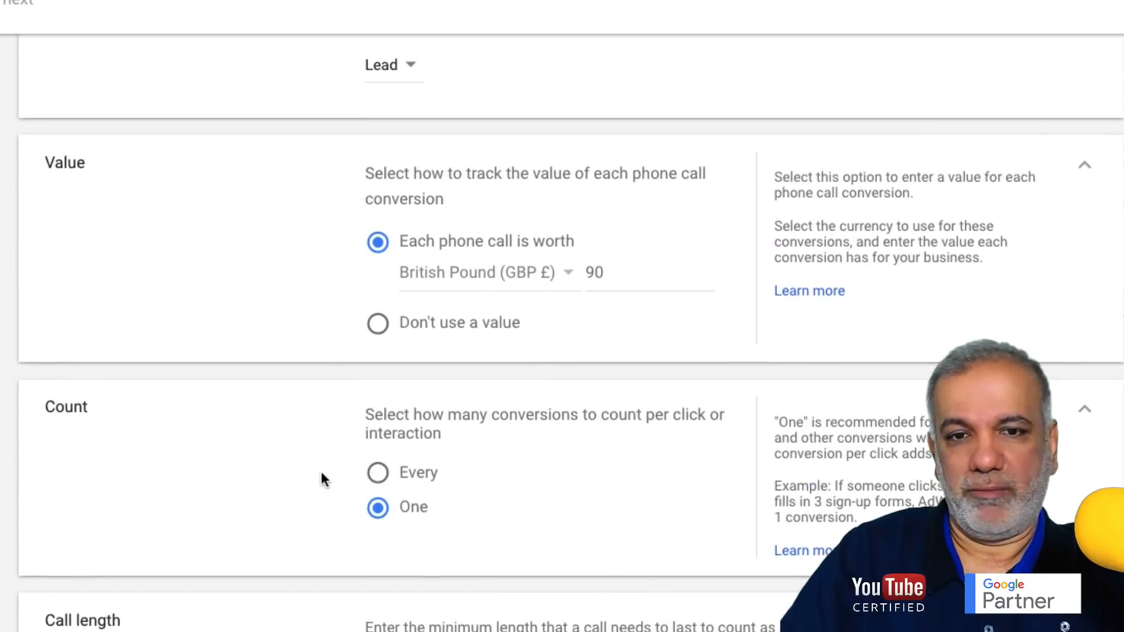
{"action": "scroll", "coordinate": [321, 471], "scroll_direction": "down", "scroll_amount": 2}
- Change the minimum call length from 60 to 30 seconds
{"action": "left_click_drag", "start_coordinate": [375, 584], "coordinate": [363, 584]}
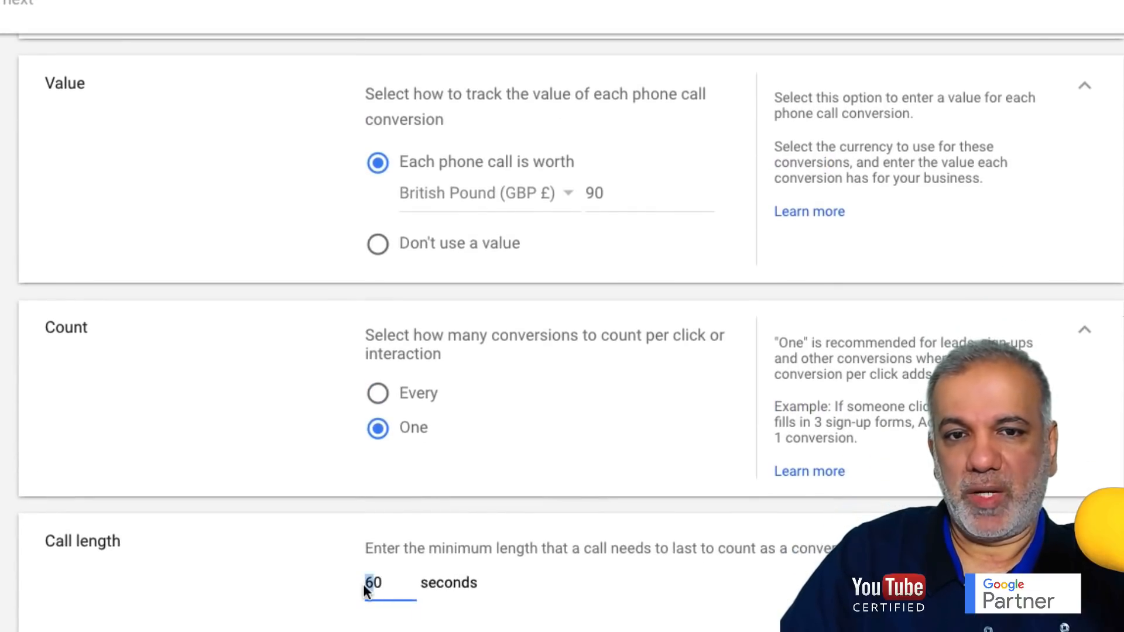
{"action": "type", "text": "3"}
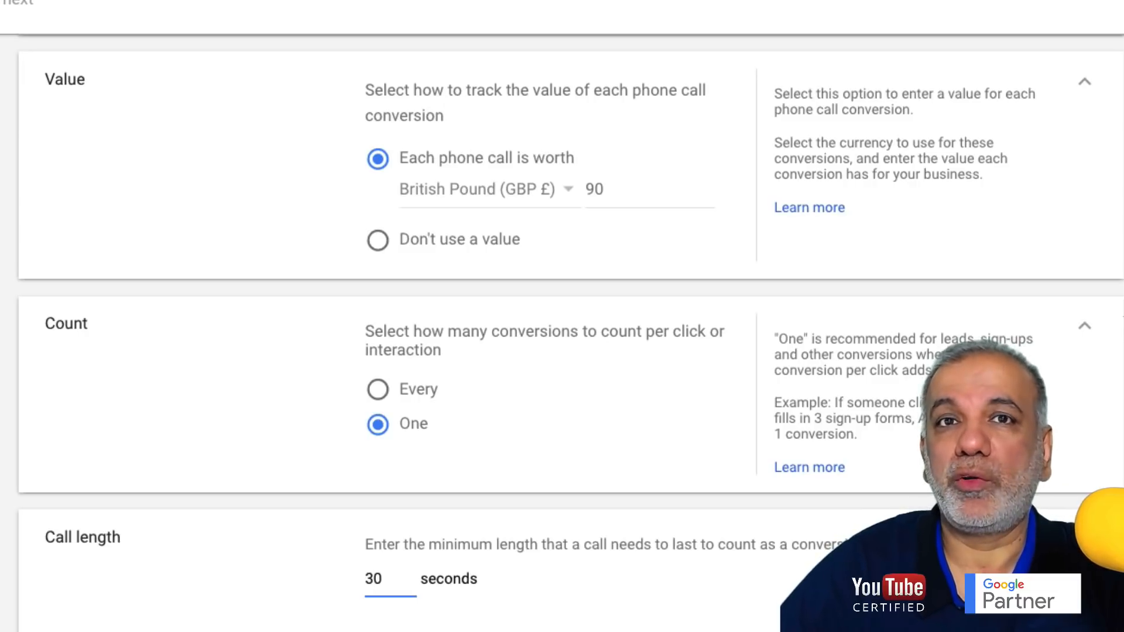
{"action": "left_click", "coordinate": [381, 581]}
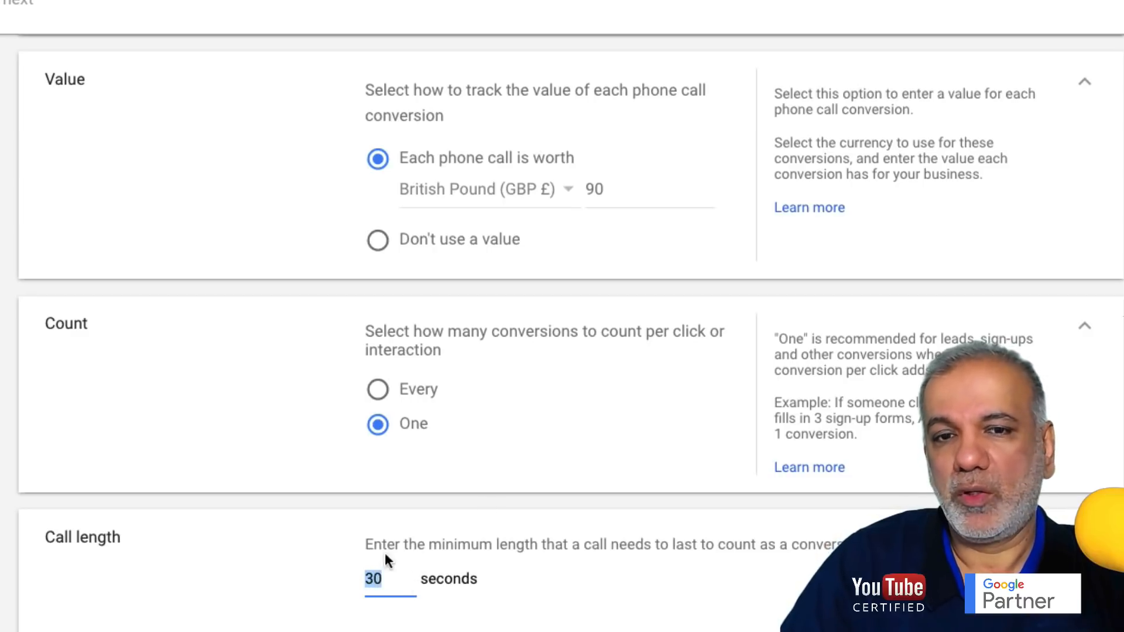
{"action": "left_click", "coordinate": [368, 581]}
{"action": "left_click_drag", "start_coordinate": [367, 579], "coordinate": [392, 580]}
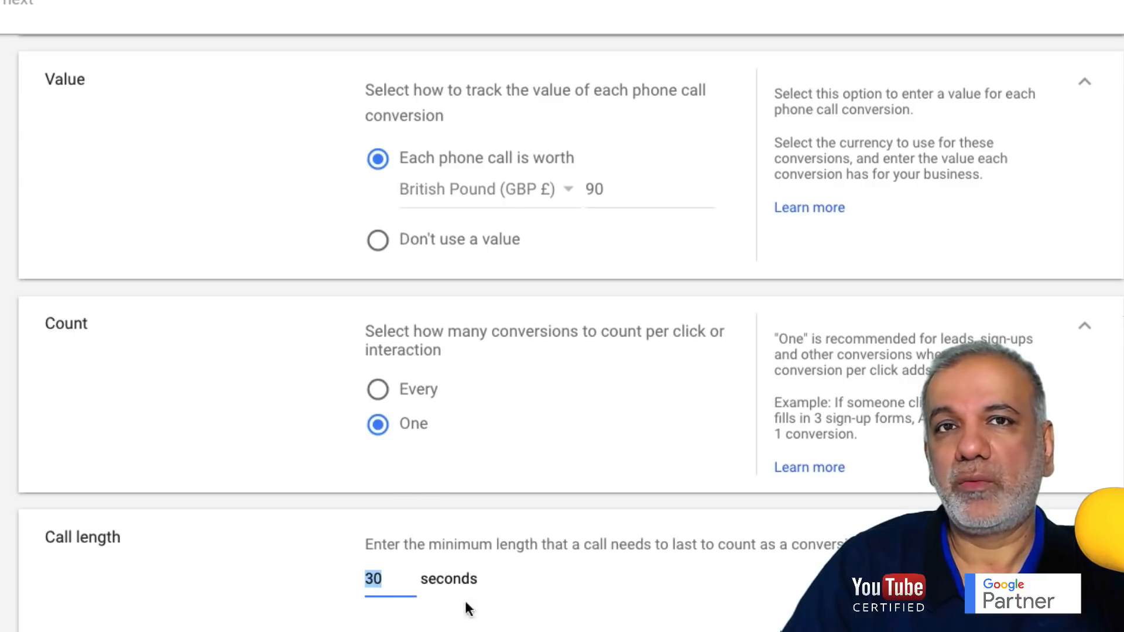
- Expand the Conversion window setting and show its 30-day length choices
{"action": "scroll", "coordinate": [446, 529], "scroll_direction": "down", "scroll_amount": 3}
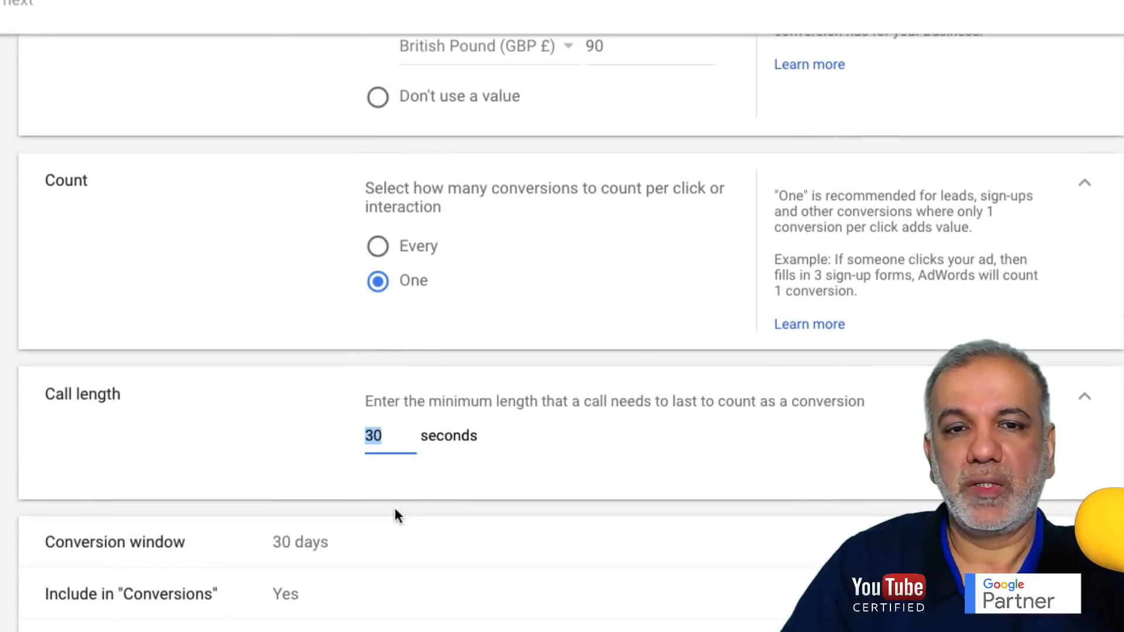
{"action": "left_click", "coordinate": [316, 550]}
{"action": "scroll", "coordinate": [519, 564], "scroll_direction": "down", "scroll_amount": 3}
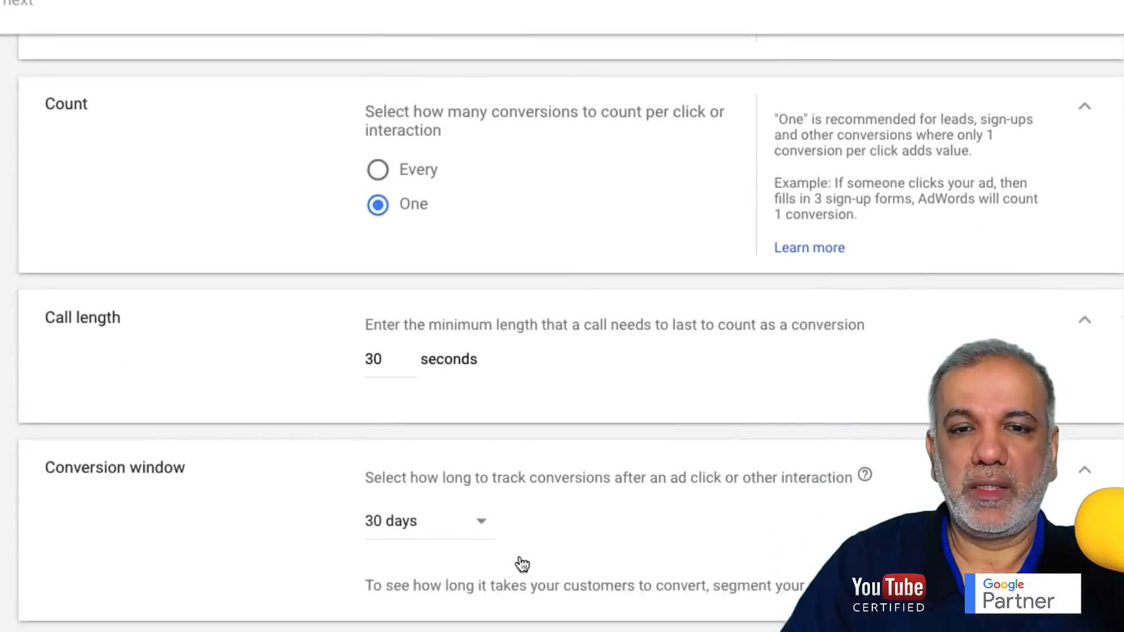
{"action": "left_click", "coordinate": [477, 455]}
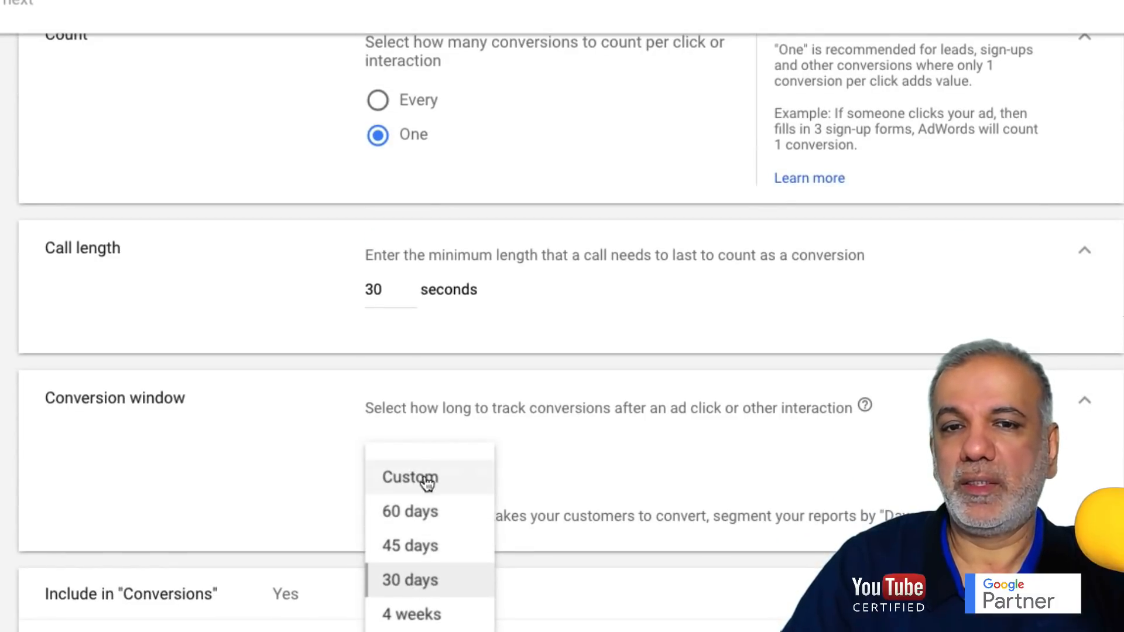
- Keep the 30-day window and create 'Call Conversions From Call Ads', returning to Conversion actions
{"action": "left_click", "coordinate": [405, 583]}
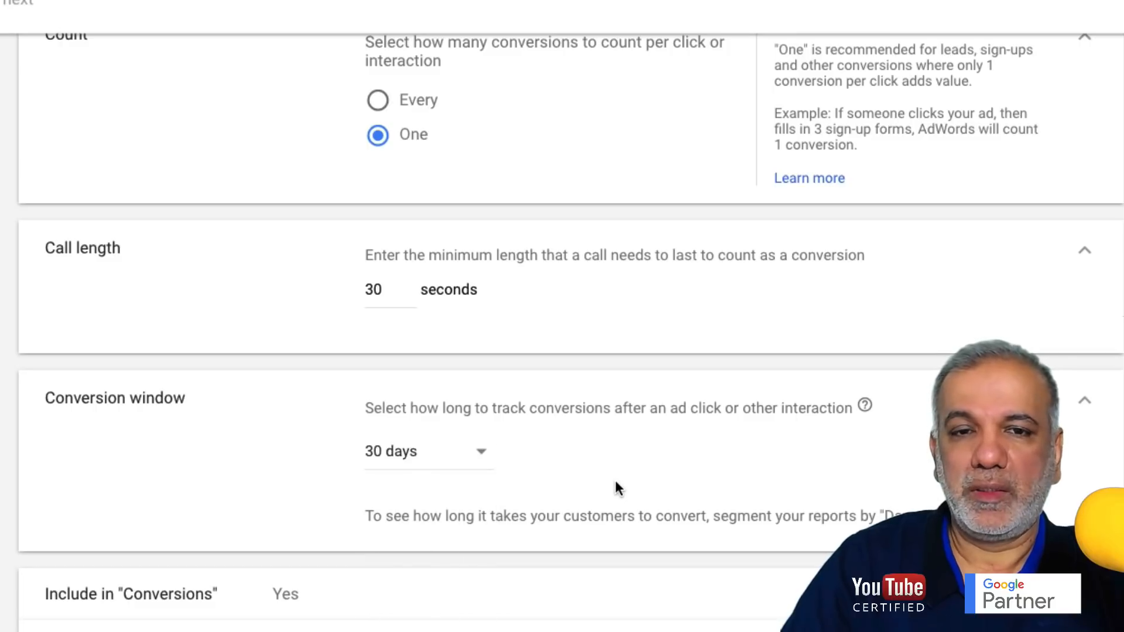
{"action": "scroll", "coordinate": [616, 480], "scroll_direction": "down", "scroll_amount": 3}
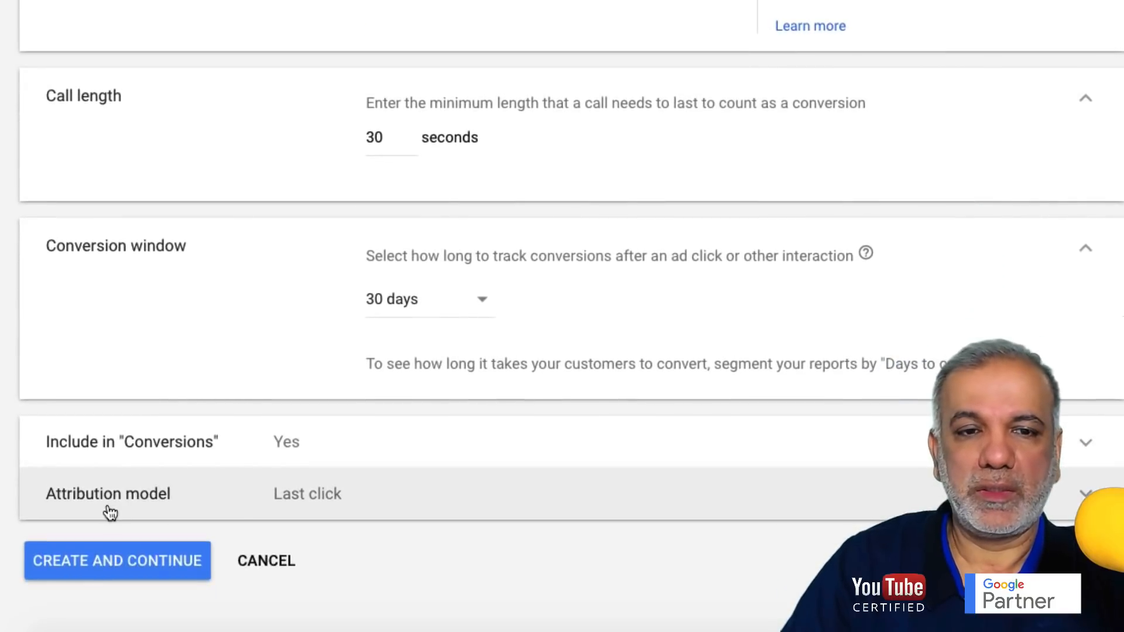
{"action": "left_click", "coordinate": [108, 563]}
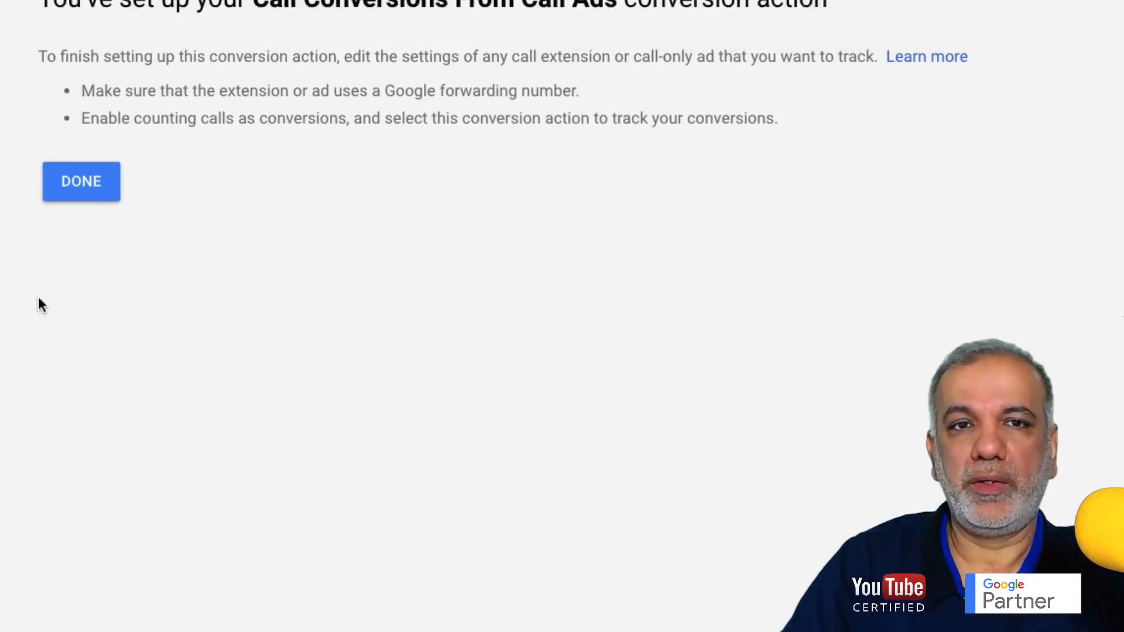
{"action": "left_click", "coordinate": [122, 320]}
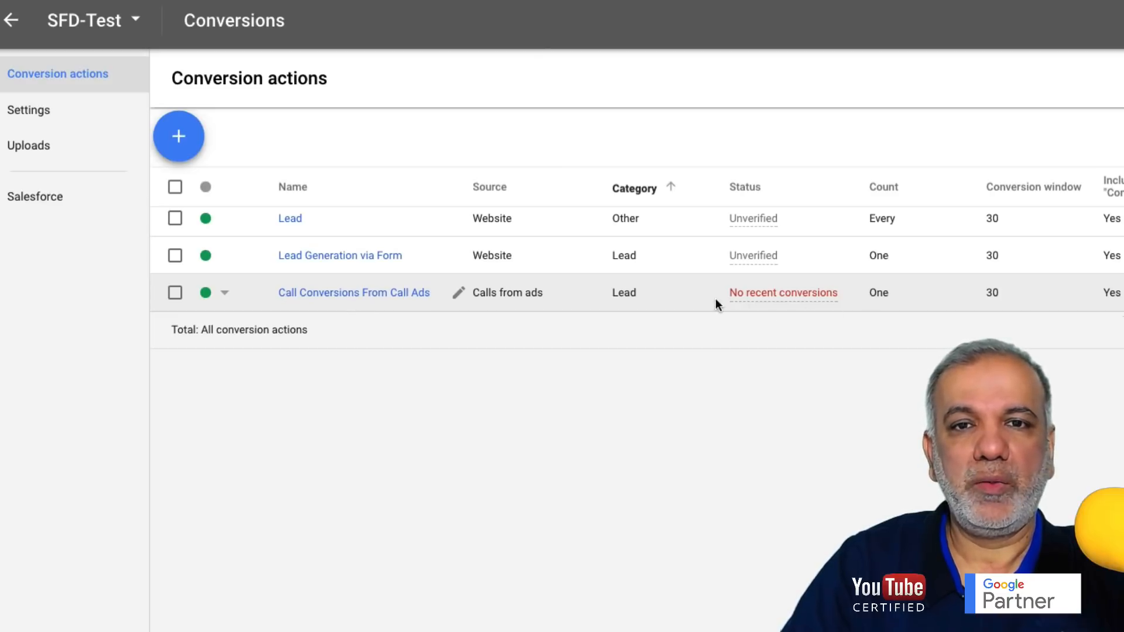
- Go back to the SFD-Test account's Search campaigns overview
{"action": "mouse_move", "coordinate": [728, 291]}
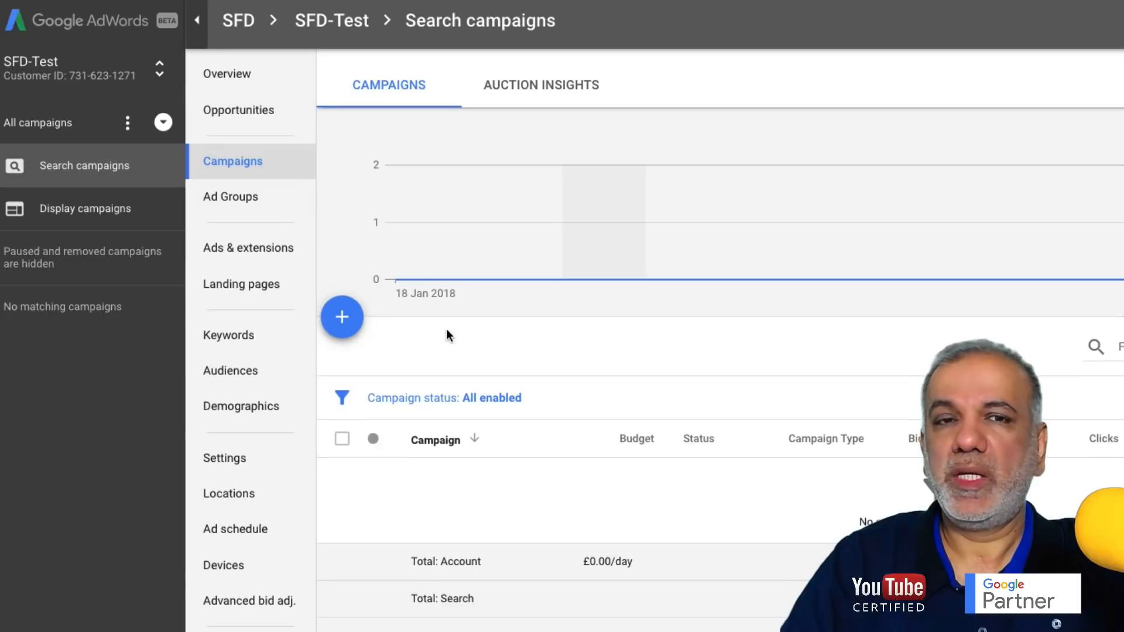
{"action": "mouse_move", "coordinate": [580, 243]}
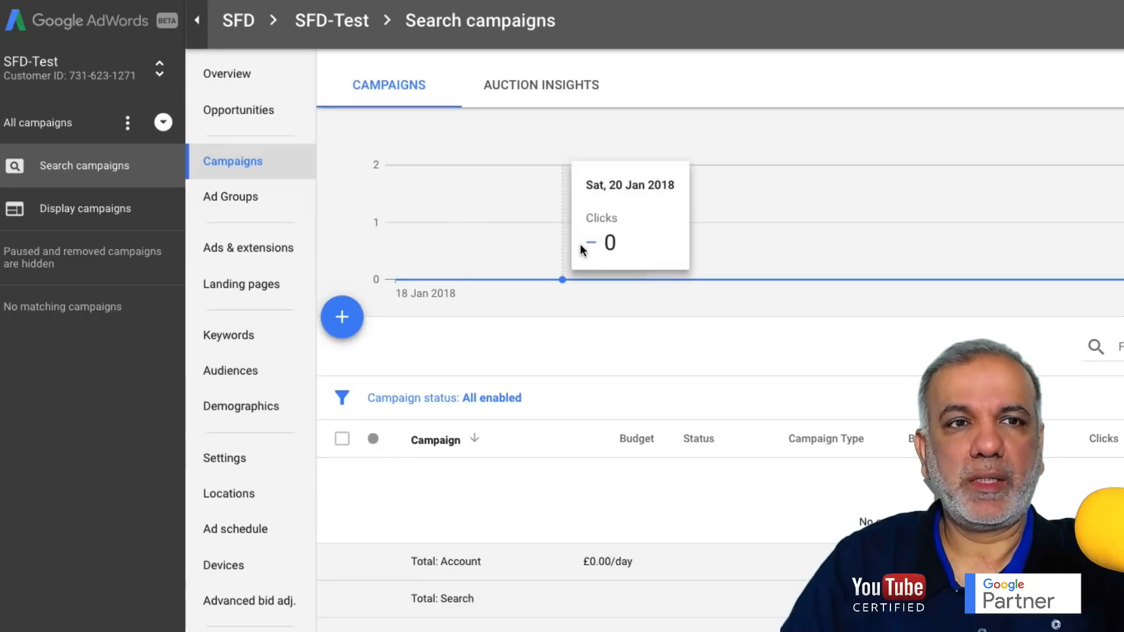
- Start a goal-less Search Network campaign aimed at getting phone calls
{"action": "left_click", "coordinate": [341, 322]}
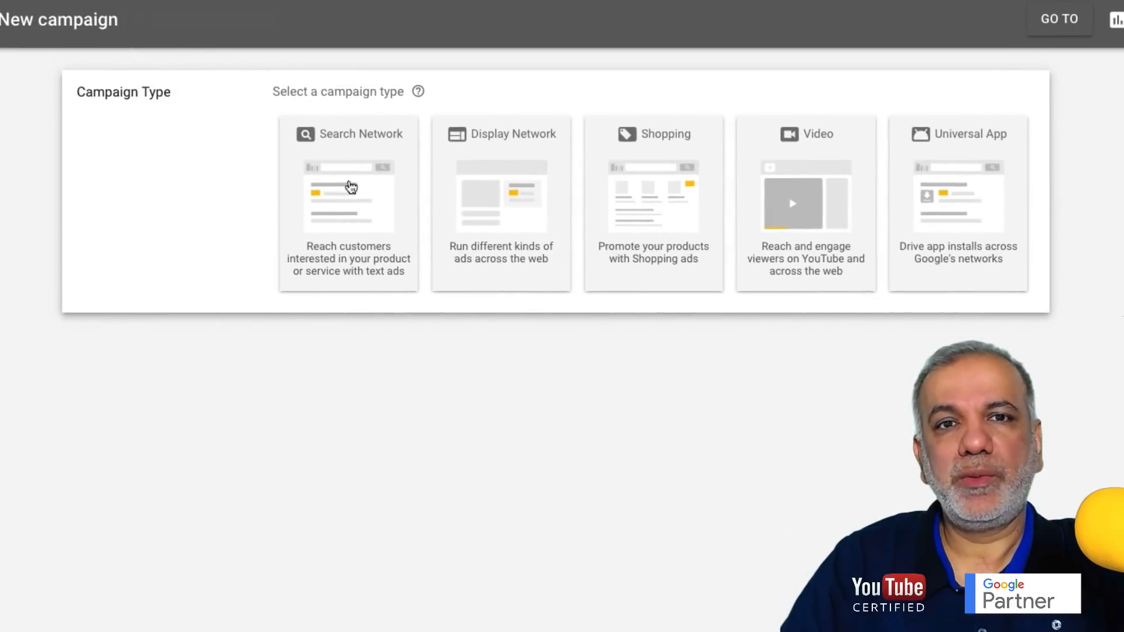
{"action": "left_click", "coordinate": [364, 181]}
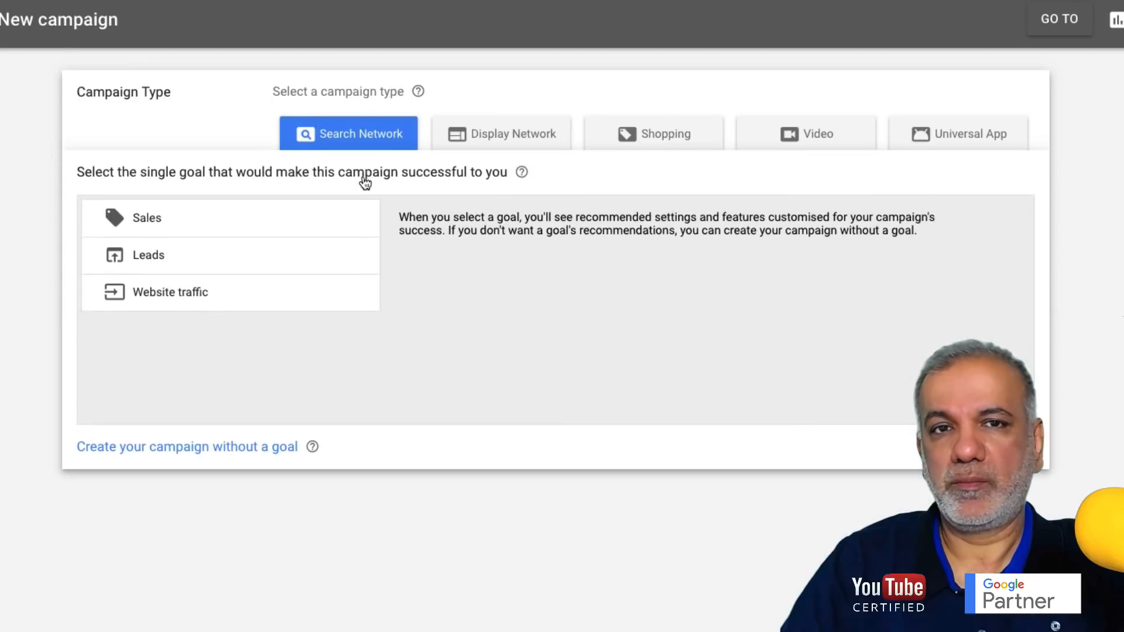
{"action": "left_click", "coordinate": [144, 448]}
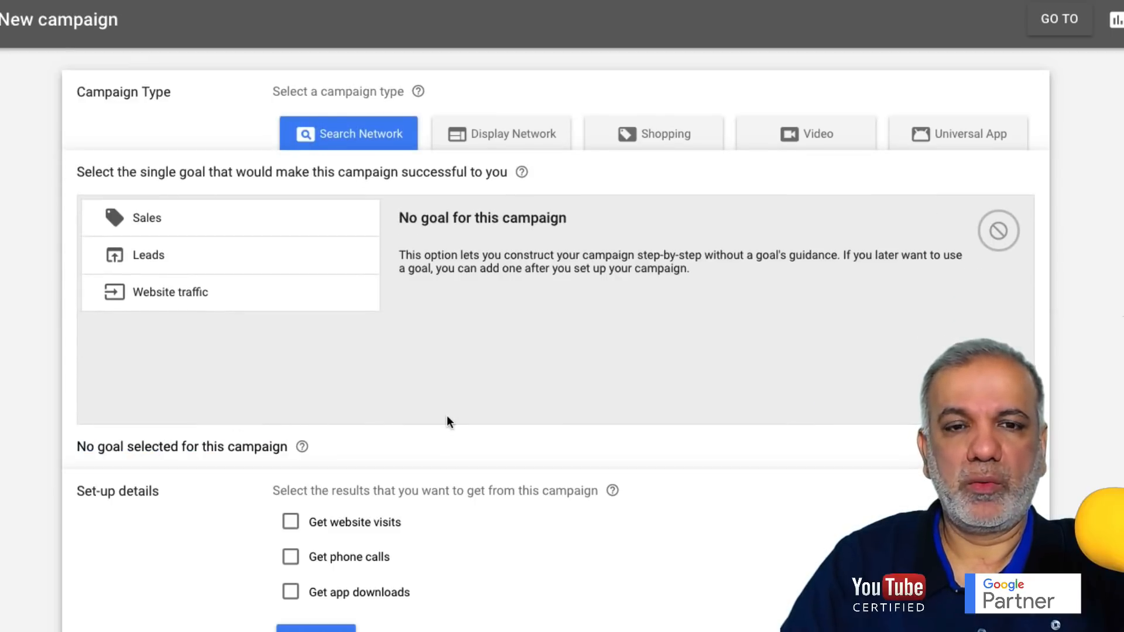
{"action": "left_click", "coordinate": [291, 559]}
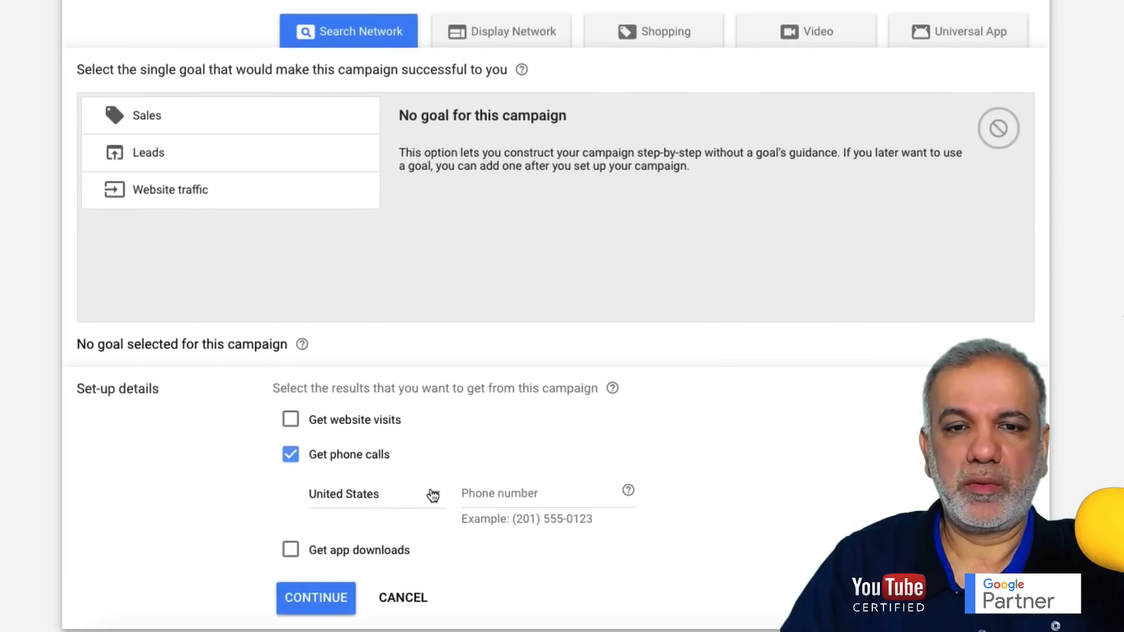
- Enter the business's United Kingdom phone number and continue to the campaign settings
{"action": "left_click", "coordinate": [433, 495]}
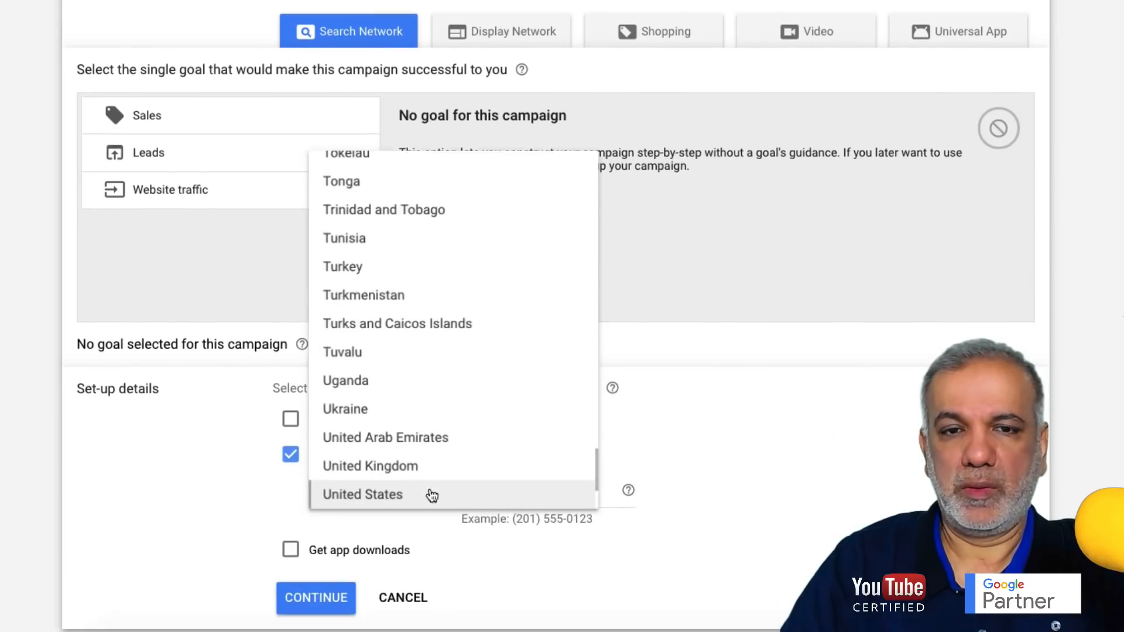
{"action": "left_click", "coordinate": [427, 466]}
{"action": "left_click", "coordinate": [483, 482]}
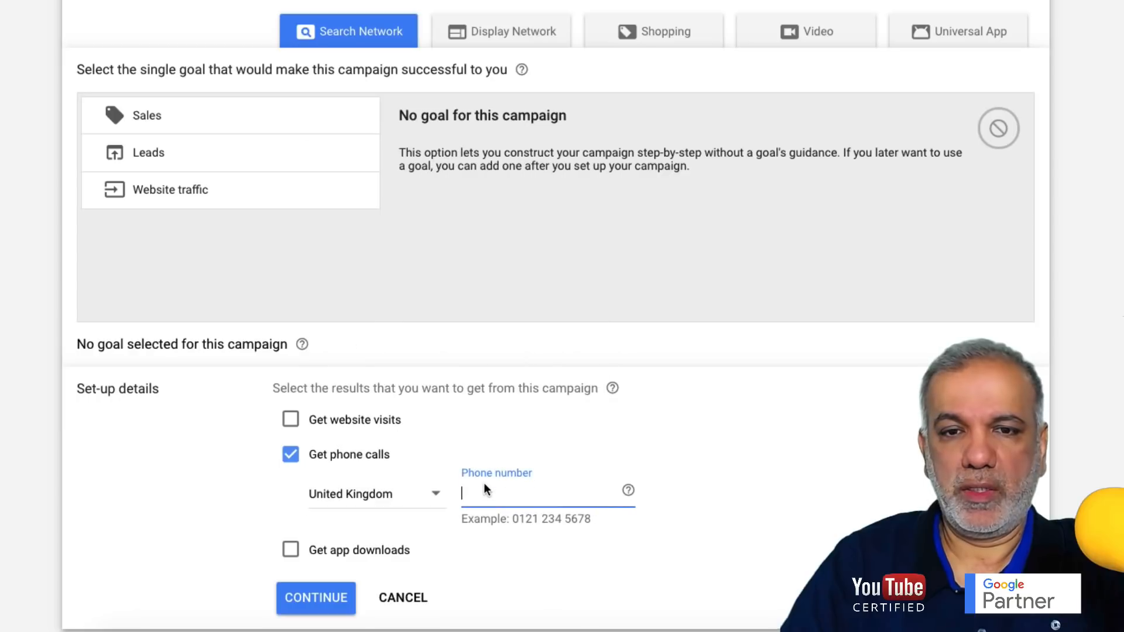
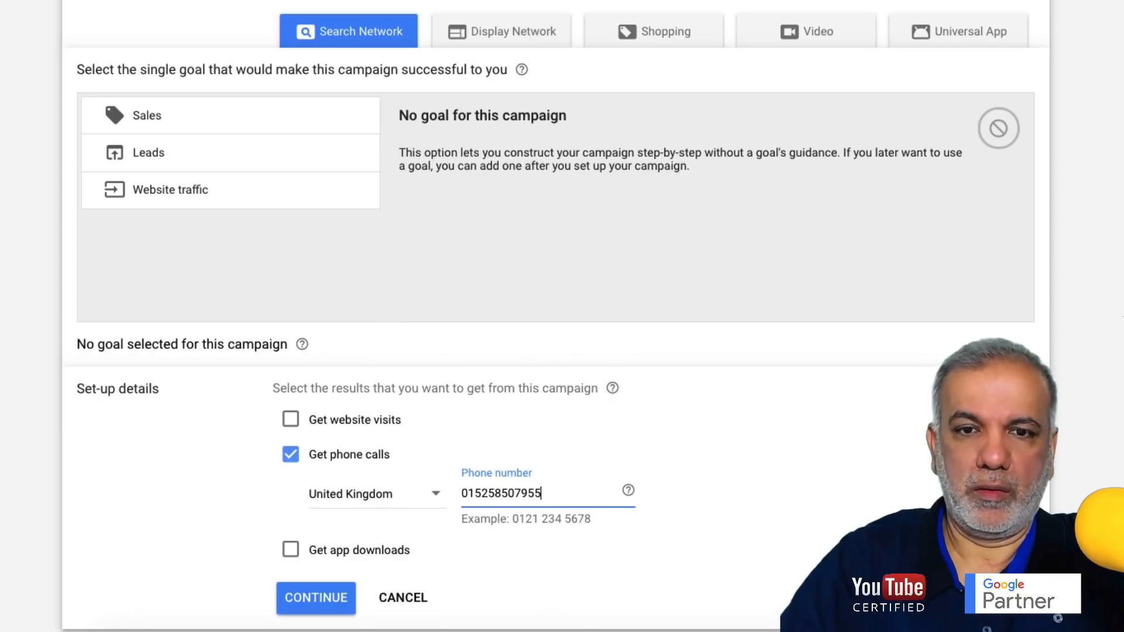
{"action": "left_click", "coordinate": [320, 603]}
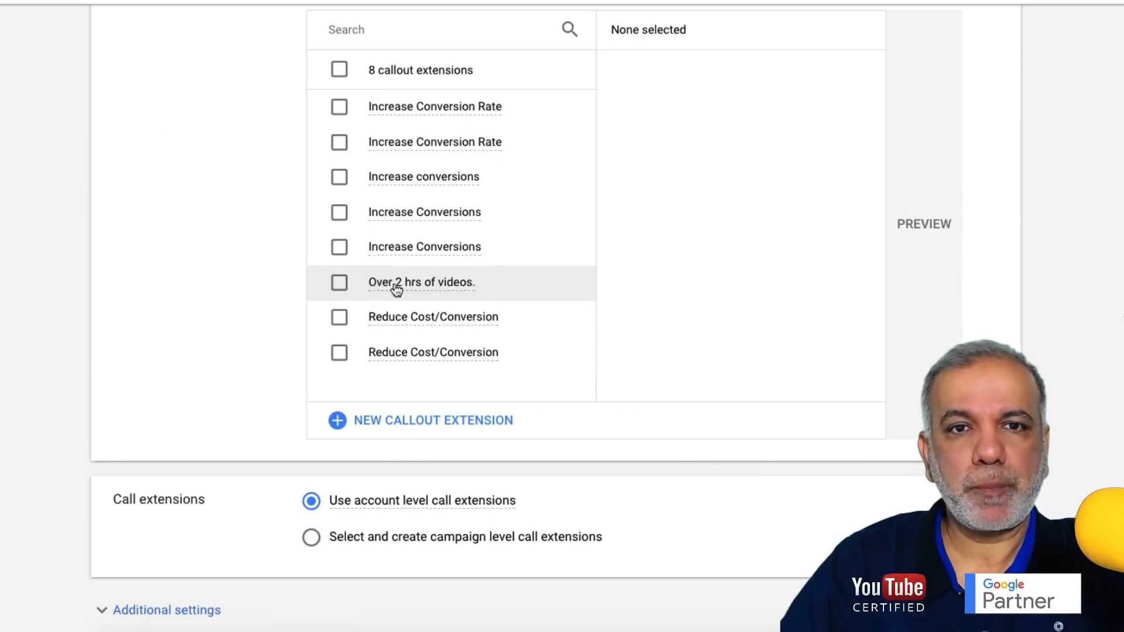
- Name the campaign 'Call Only Ads - Web Design'
{"action": "scroll", "coordinate": [488, 251], "scroll_direction": "up", "scroll_amount": 5}
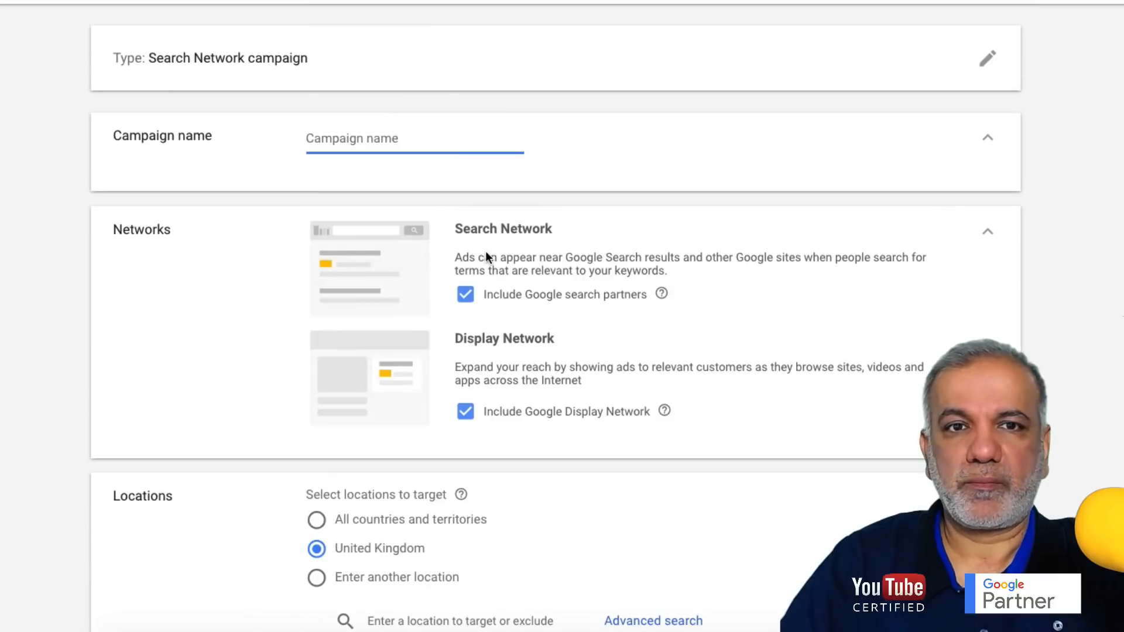
{"action": "type", "text": "Call Only"}
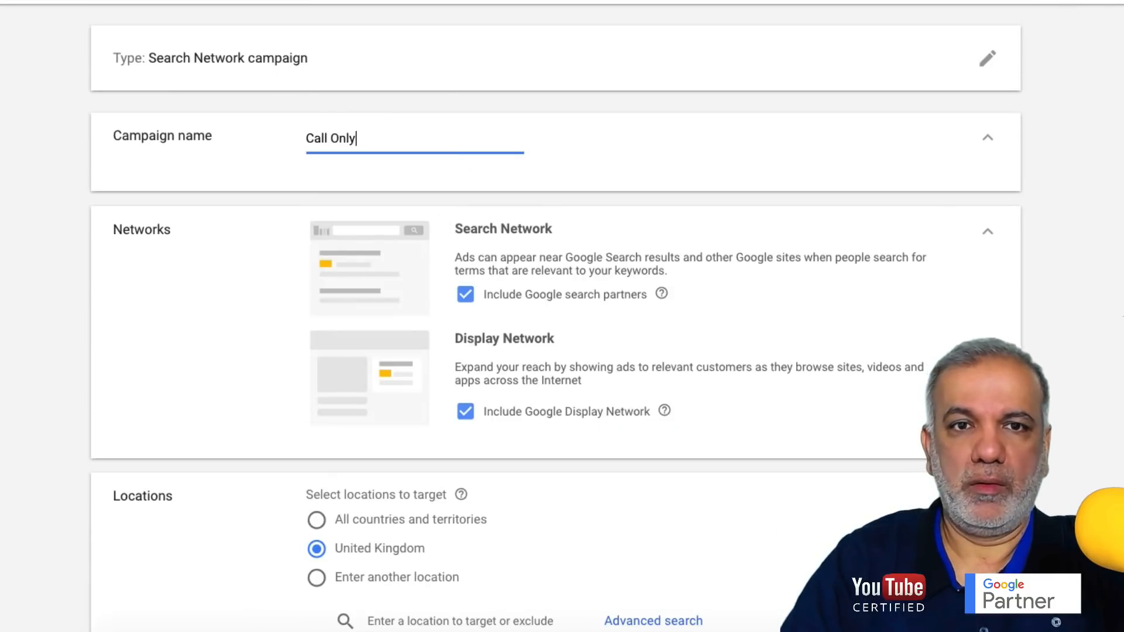
{"action": "type", "text": " Ads"}
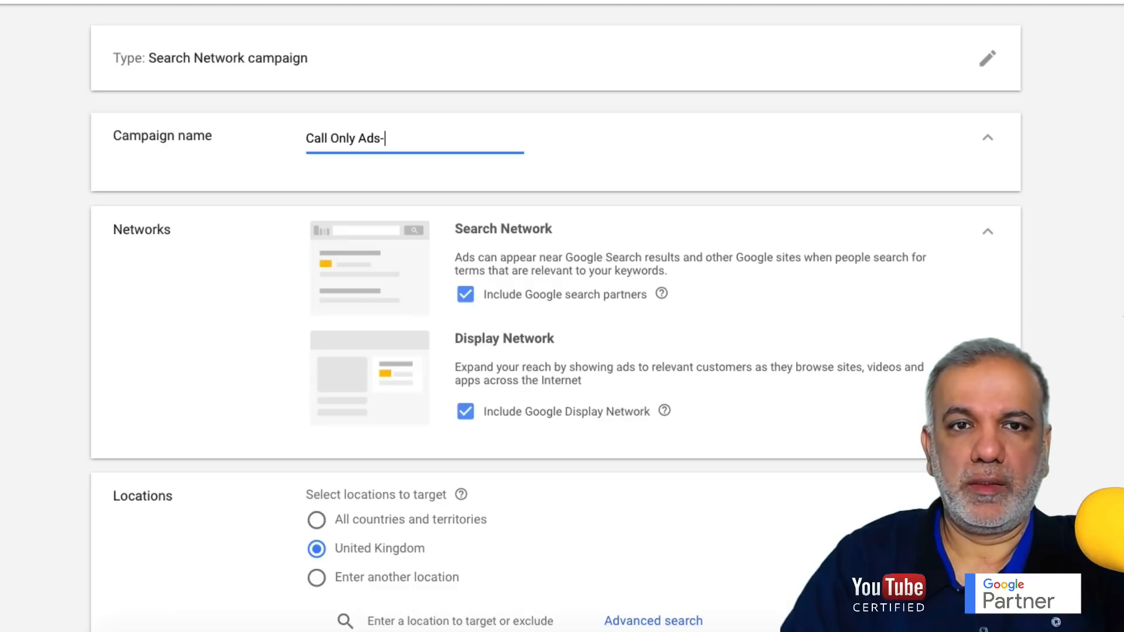
{"action": "type", "text": " - Web"}
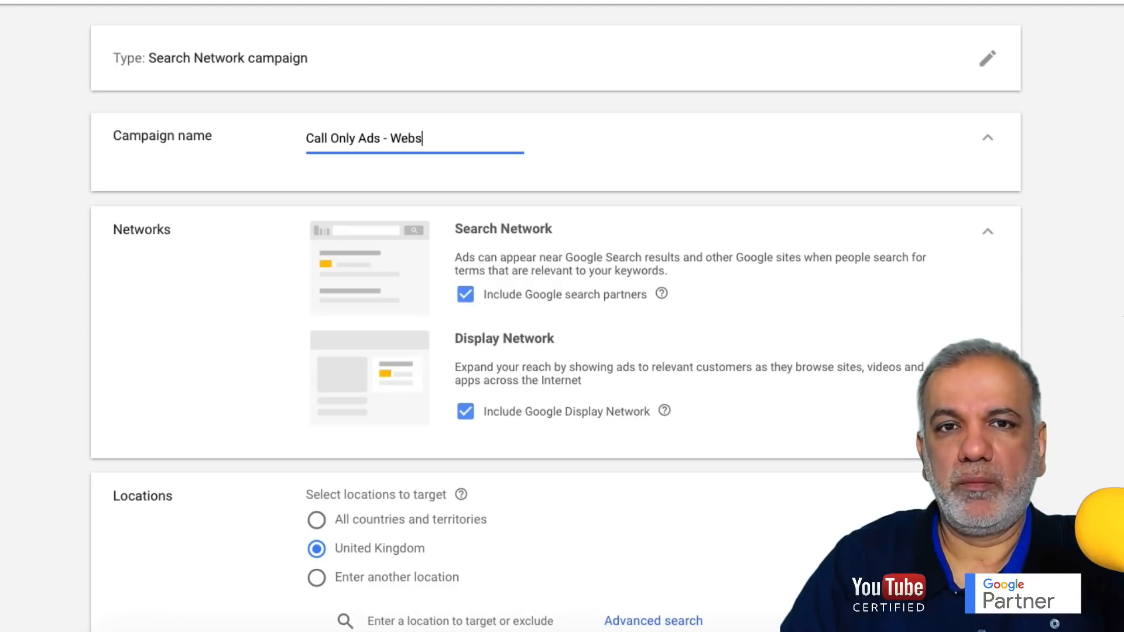
{"action": "type", "text": " Design"}
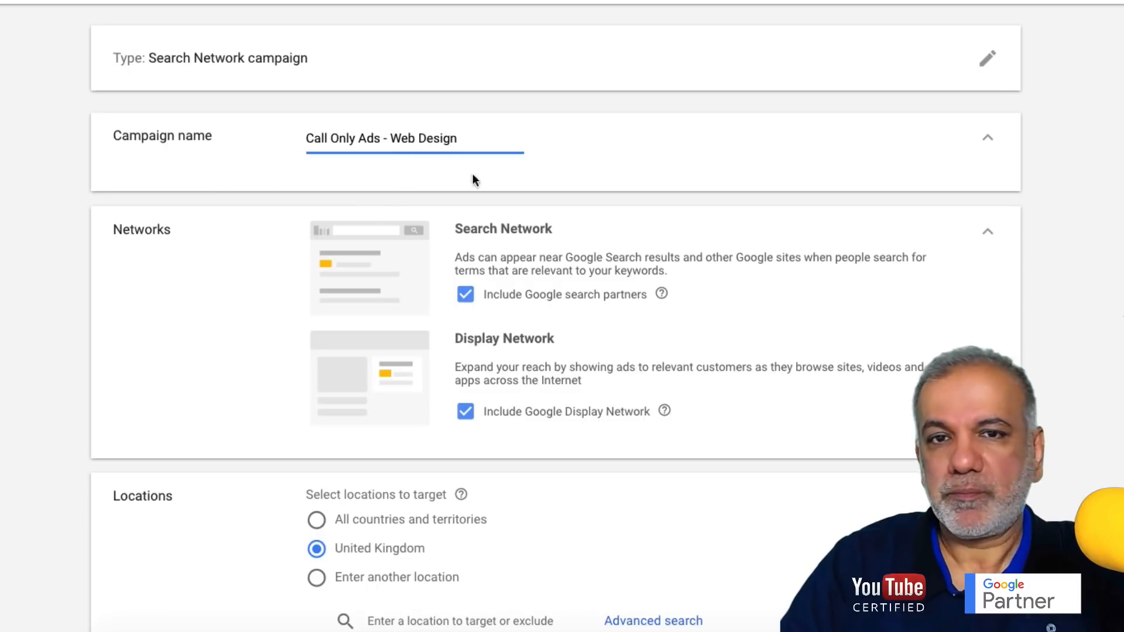
{"action": "scroll", "coordinate": [544, 281], "scroll_direction": "down", "scroll_amount": 2}
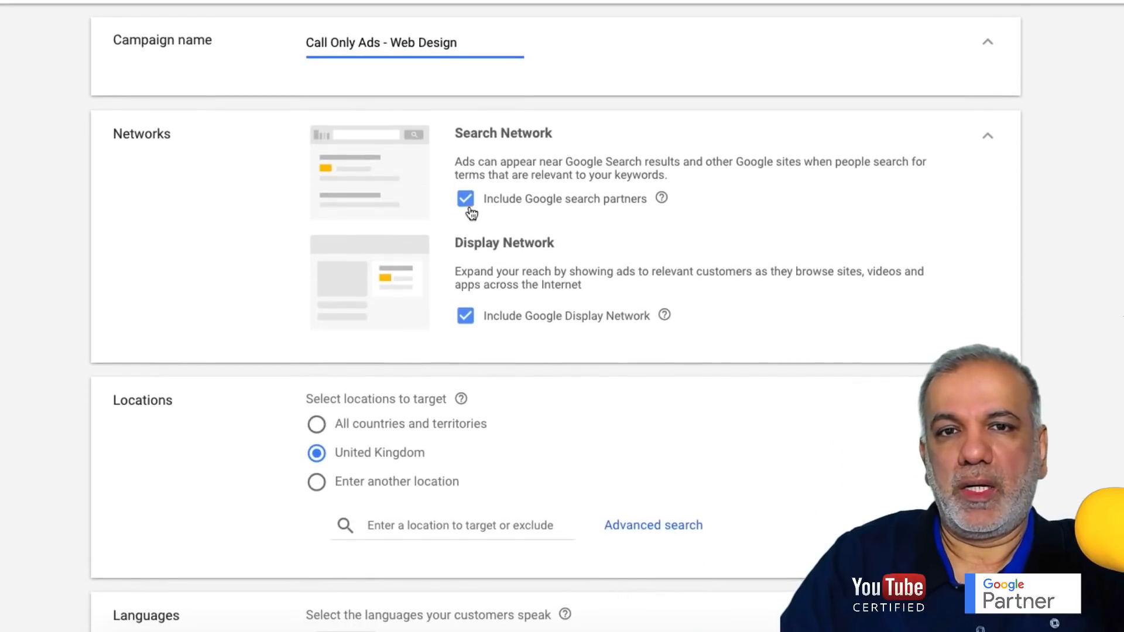
{"action": "left_click", "coordinate": [478, 229]}
- Exclude Google search partners and the Display Network from the campaign
{"action": "left_click", "coordinate": [466, 198]}
{"action": "left_click", "coordinate": [465, 316]}
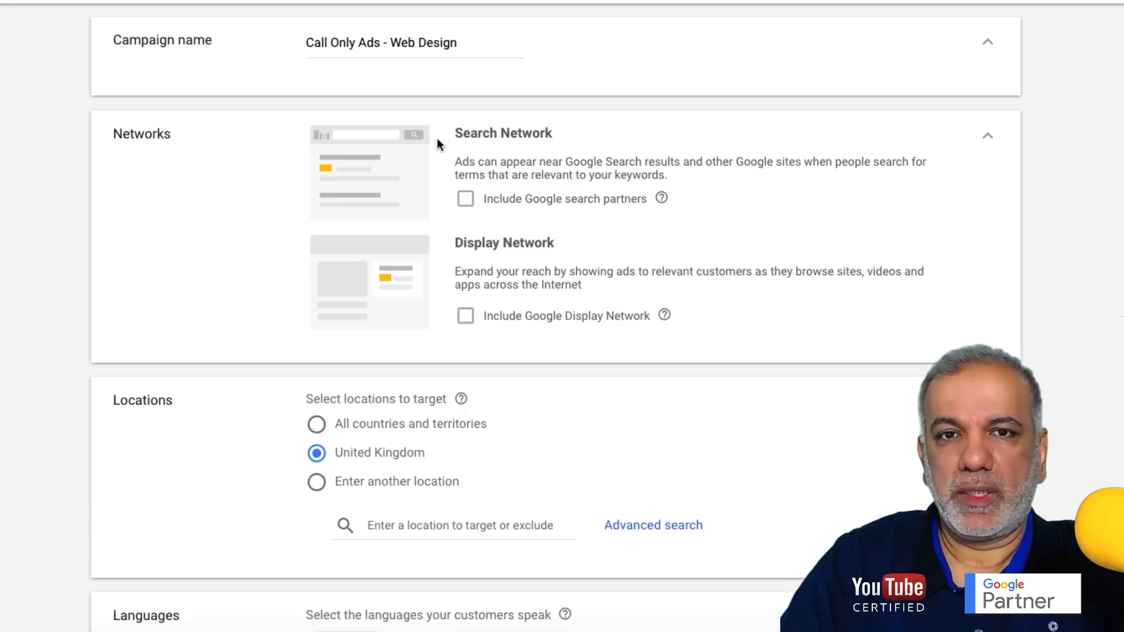
{"action": "left_click_drag", "start_coordinate": [462, 133], "coordinate": [520, 133]}
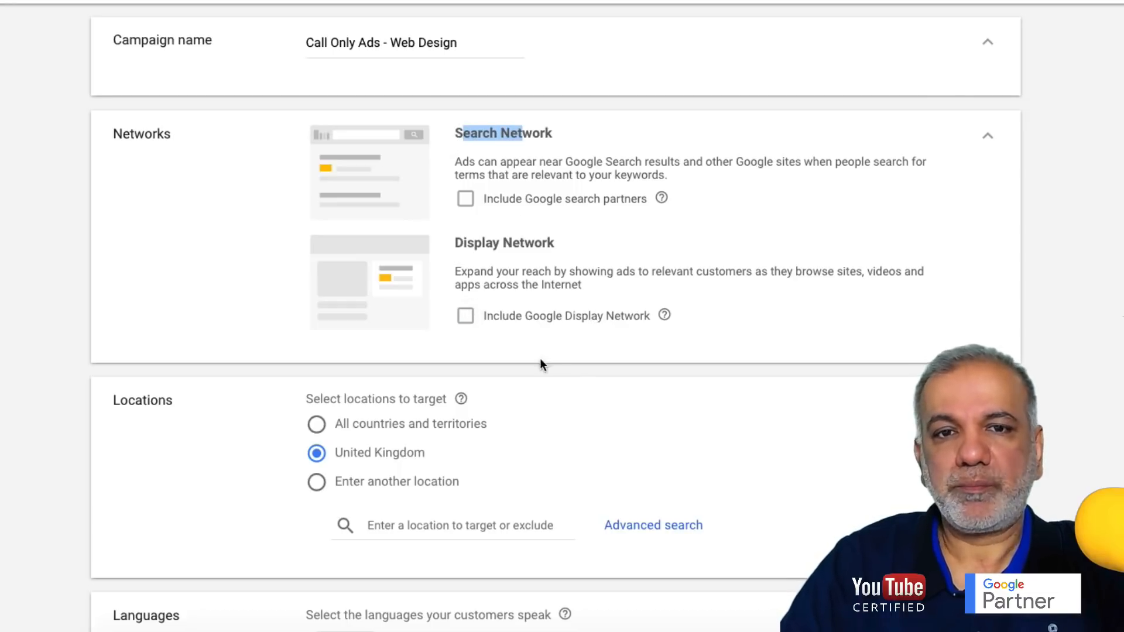
{"action": "scroll", "coordinate": [540, 358], "scroll_direction": "down", "scroll_amount": 2}
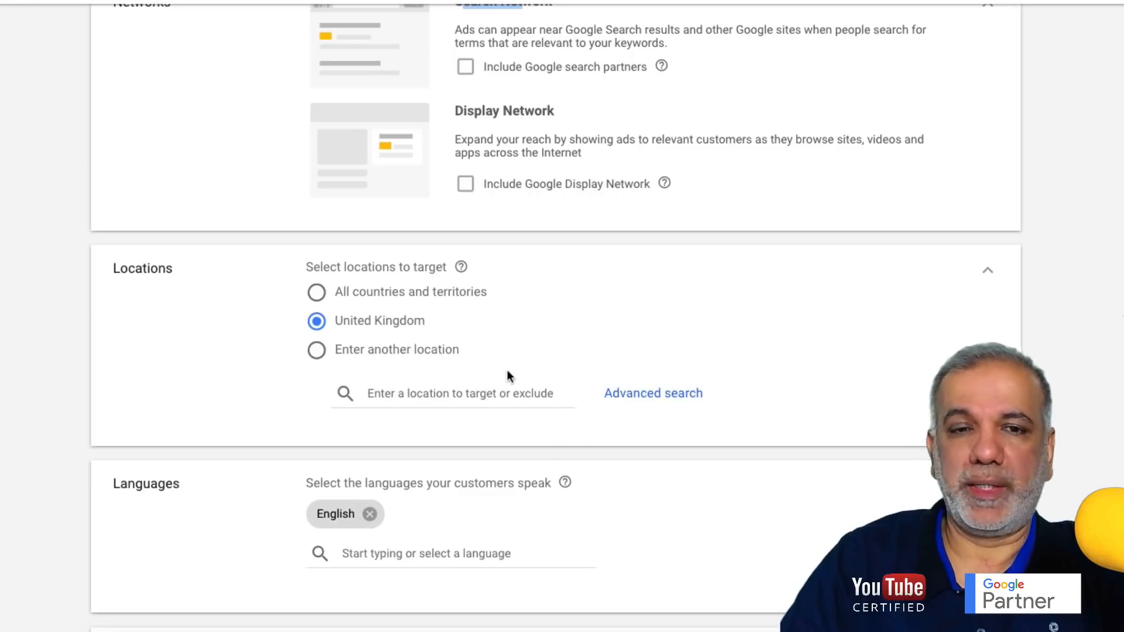
- Switch the campaign's bid strategy to Manual CPC
{"action": "scroll", "coordinate": [507, 375], "scroll_direction": "down", "scroll_amount": 3}
{"action": "scroll", "coordinate": [508, 372], "scroll_direction": "down", "scroll_amount": 1}
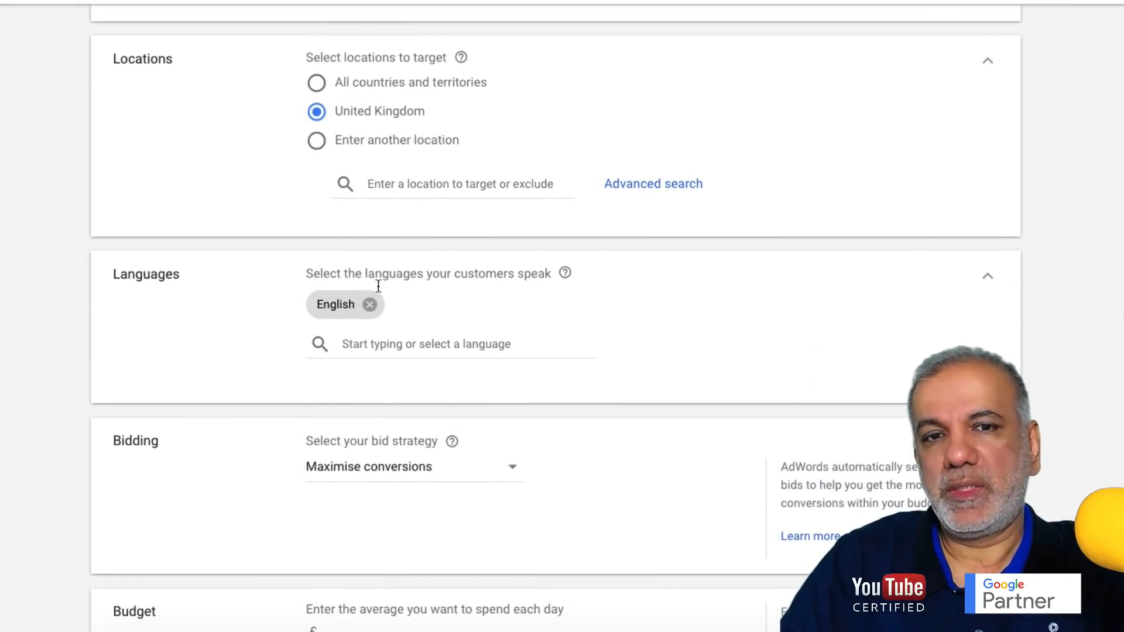
{"action": "scroll", "coordinate": [364, 314], "scroll_direction": "down", "scroll_amount": 4}
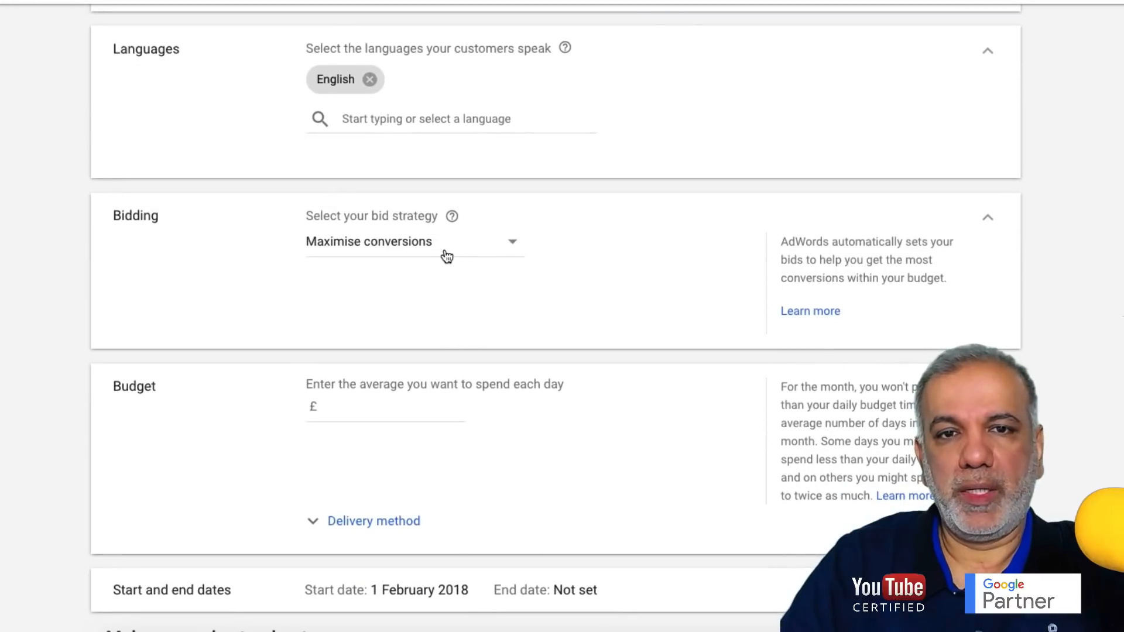
{"action": "left_click", "coordinate": [444, 253]}
{"action": "left_click", "coordinate": [376, 542]}
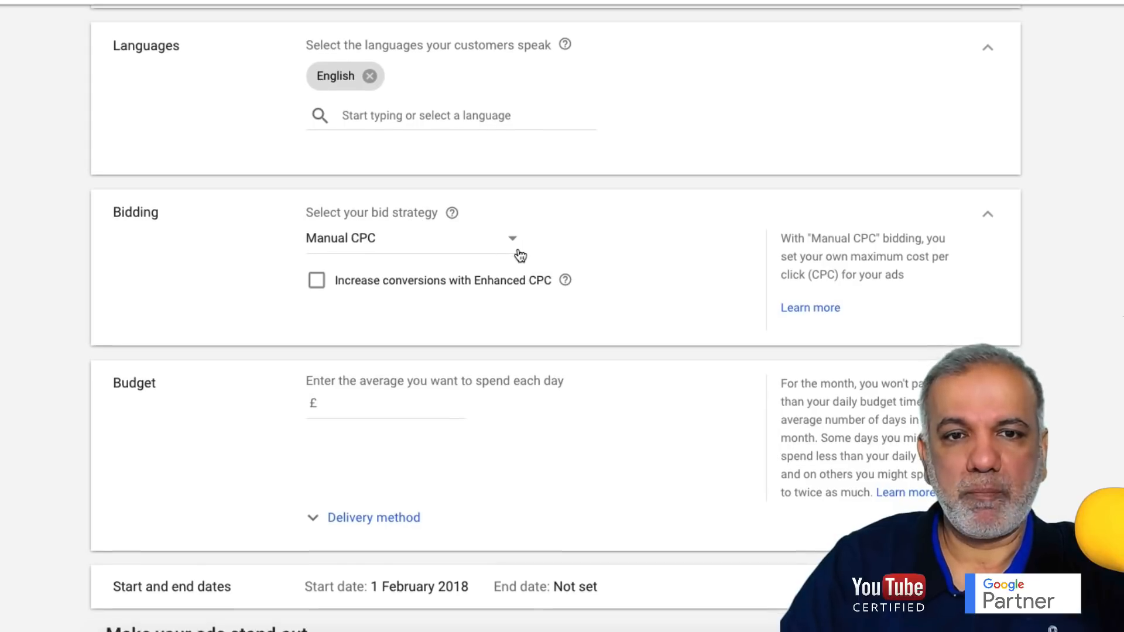
- Expand the delivery method options, showing Standard delivery
{"action": "scroll", "coordinate": [408, 282], "scroll_direction": "down", "scroll_amount": 2}
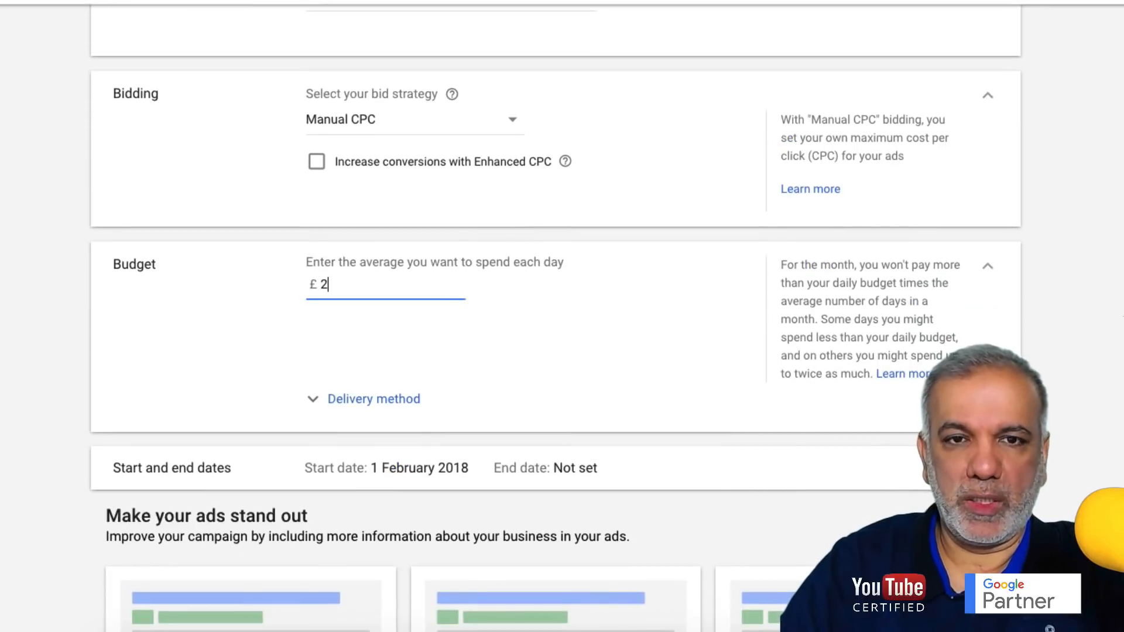
{"action": "scroll", "coordinate": [430, 280], "scroll_direction": "down", "scroll_amount": 2}
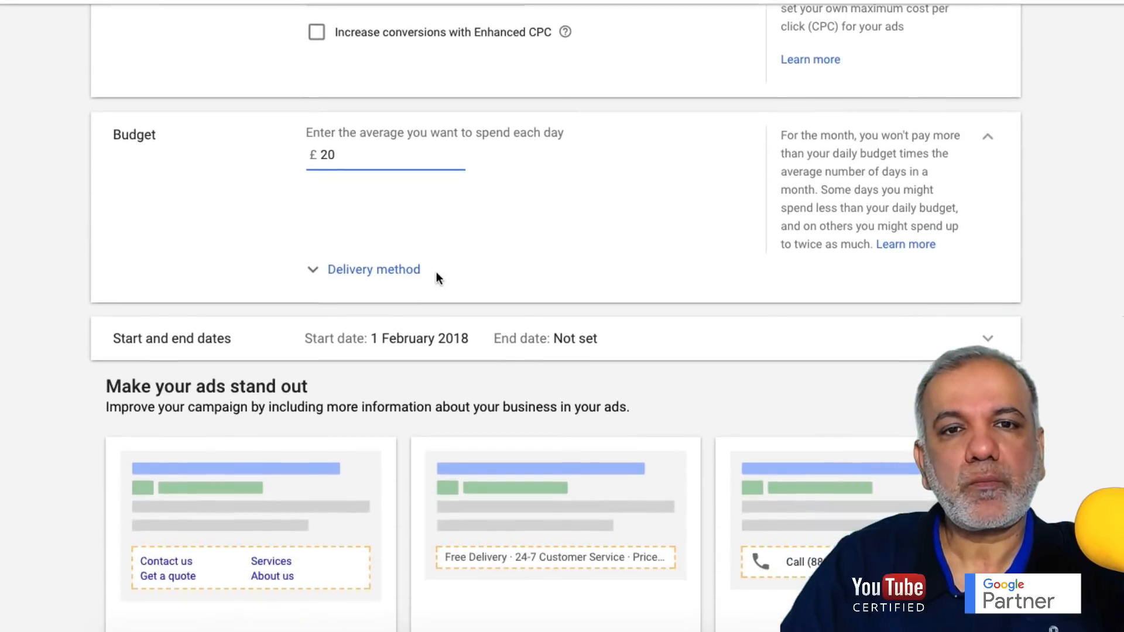
{"action": "left_click", "coordinate": [326, 263]}
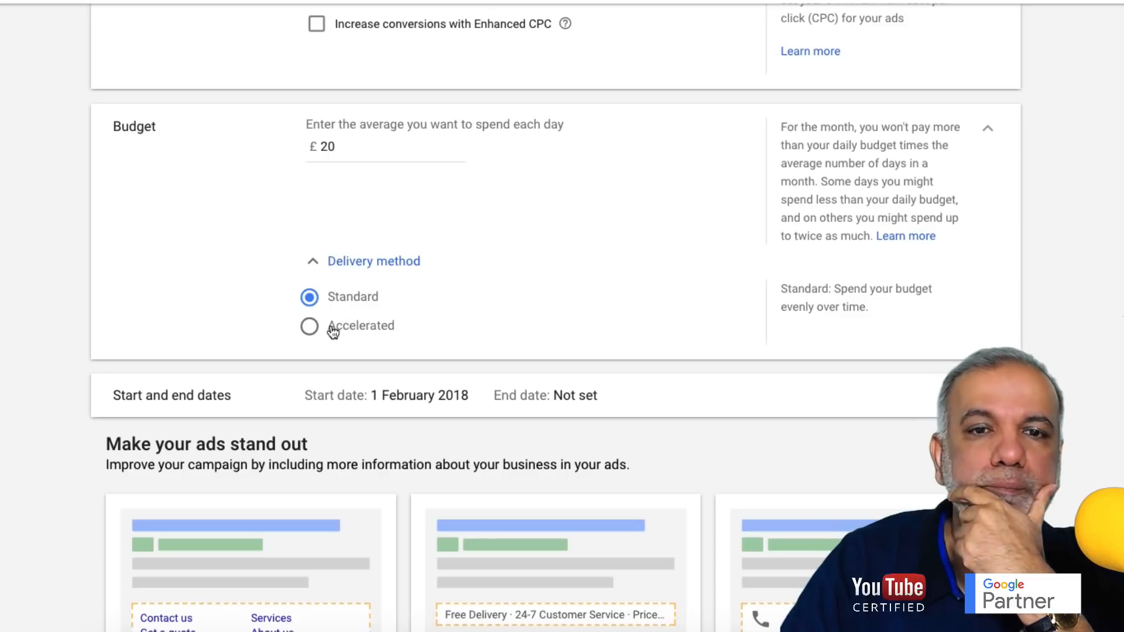
{"action": "scroll", "coordinate": [331, 329], "scroll_direction": "down", "scroll_amount": 2}
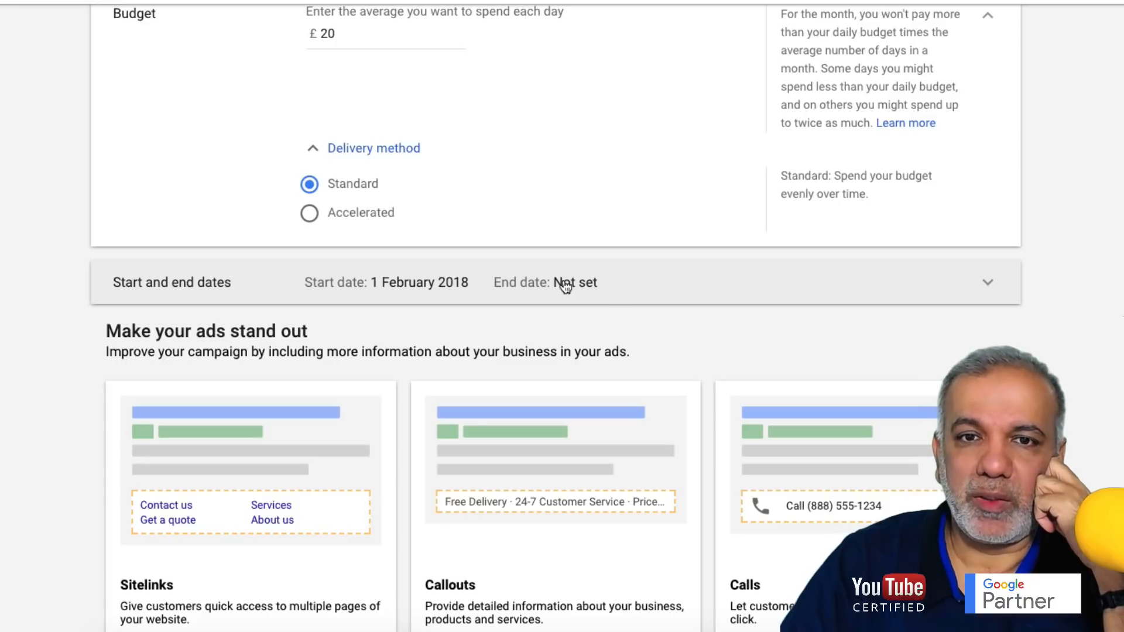
- Scroll past the ad extension cards in the campaign settings
{"action": "scroll", "coordinate": [564, 285], "scroll_direction": "down", "scroll_amount": 3}
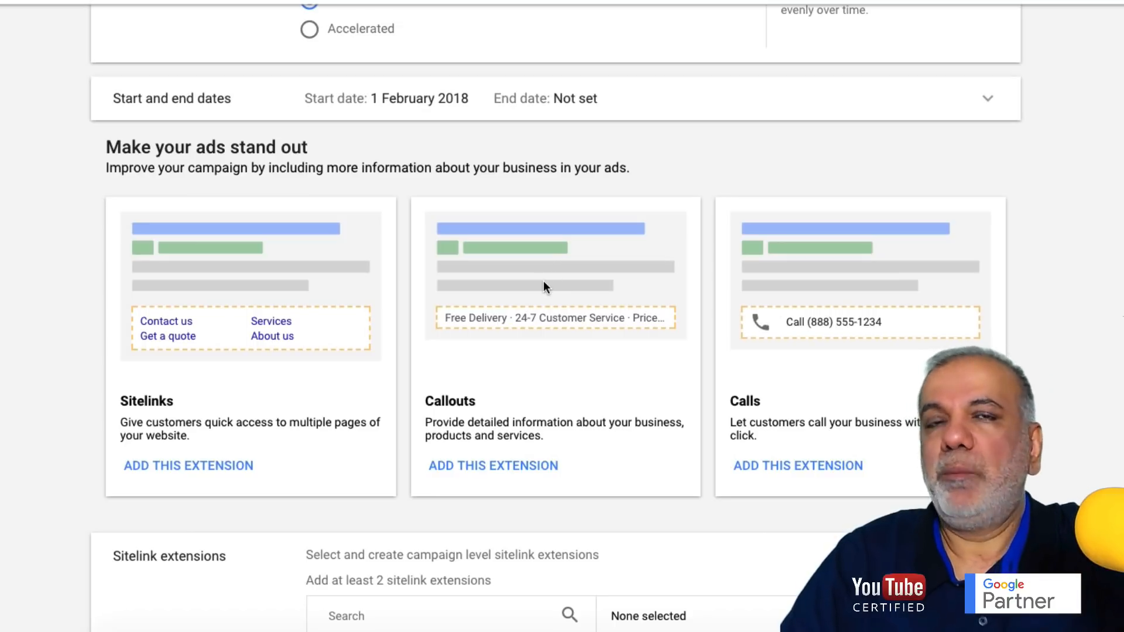
{"action": "scroll", "coordinate": [543, 279], "scroll_direction": "up", "scroll_amount": 1}
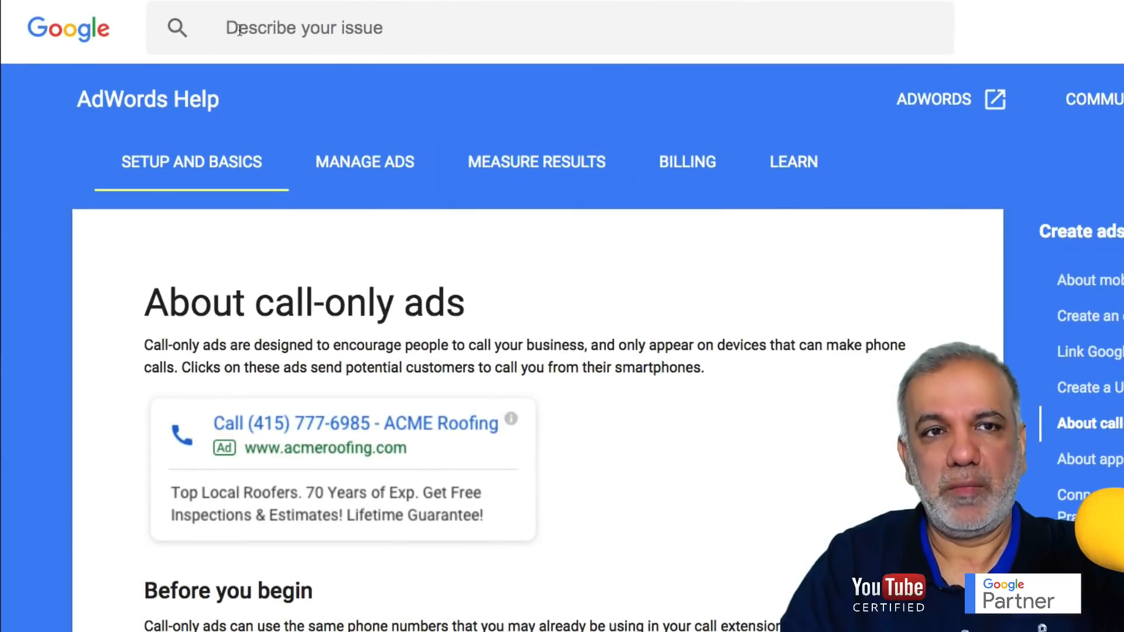
- Activate the help search box, then scroll down the About call-only ads article
{"action": "left_click", "coordinate": [258, 28]}
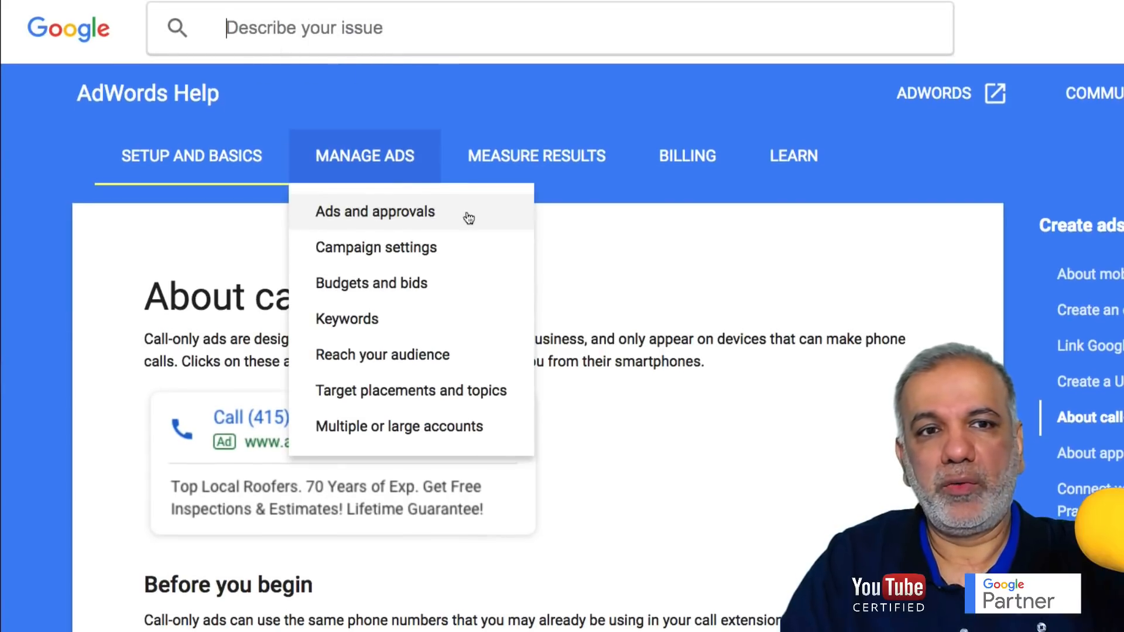
{"action": "scroll", "coordinate": [695, 356], "scroll_direction": "down", "scroll_amount": 3}
{"action": "scroll", "coordinate": [694, 349], "scroll_direction": "down", "scroll_amount": 3}
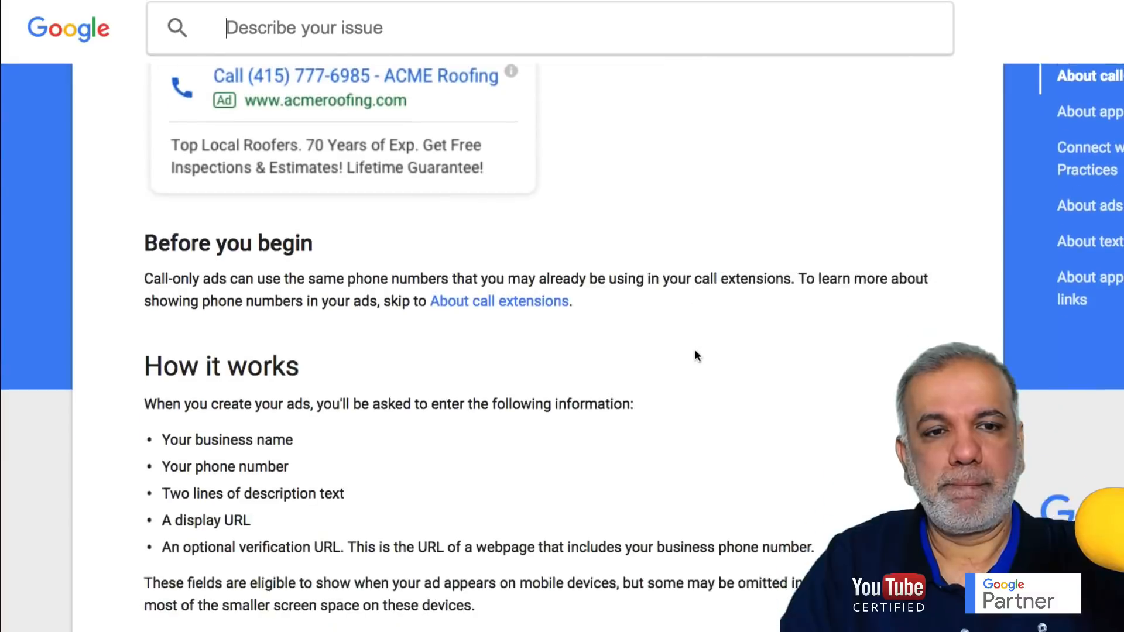
{"action": "scroll", "coordinate": [694, 351], "scroll_direction": "down", "scroll_amount": 5}
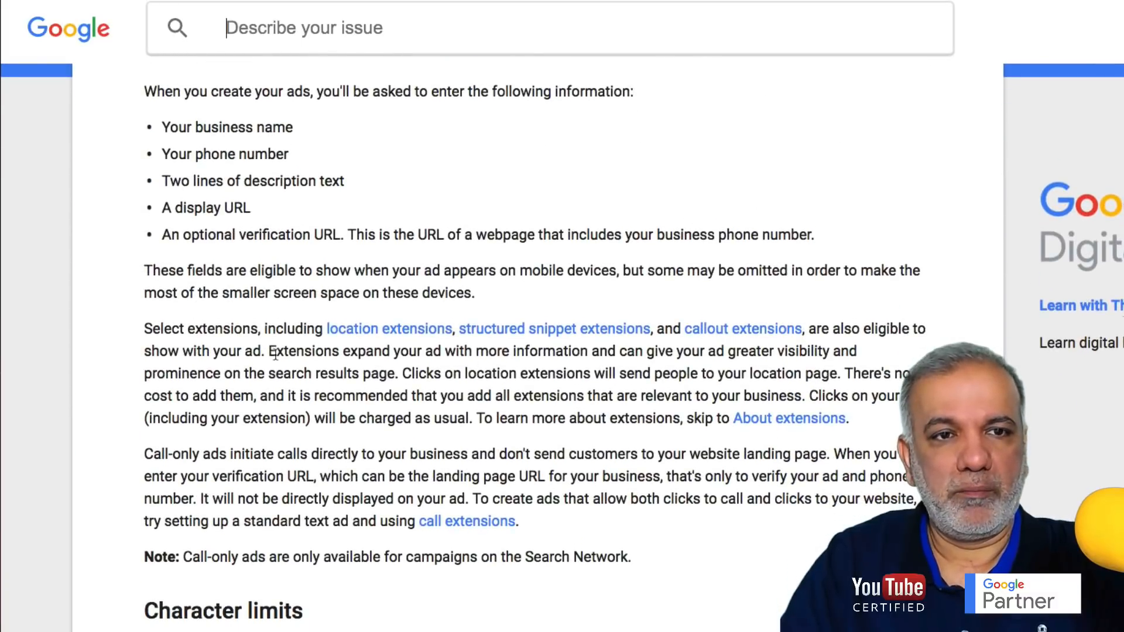
{"action": "left_click", "coordinate": [262, 364]}
{"action": "scroll", "coordinate": [248, 346], "scroll_direction": "down", "scroll_amount": 1}
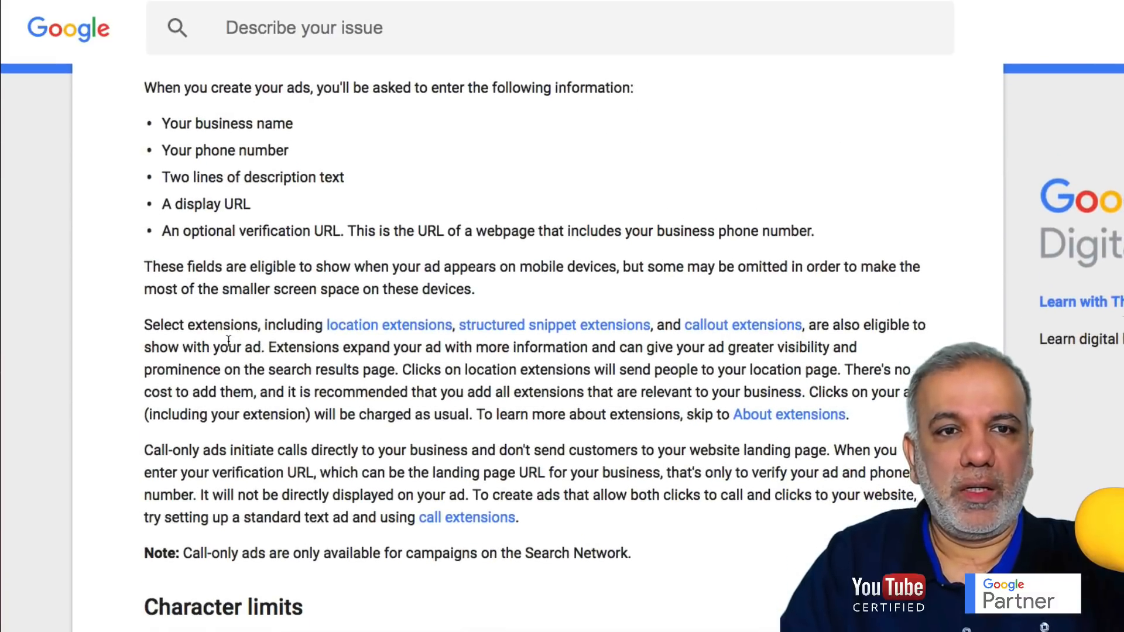
- Highlight the note that call-only ads need Search Network campaigns, then scroll to Character limits
{"action": "left_click_drag", "start_coordinate": [161, 322], "coordinate": [255, 350]}
{"action": "scroll", "coordinate": [263, 349], "scroll_direction": "down", "scroll_amount": 1}
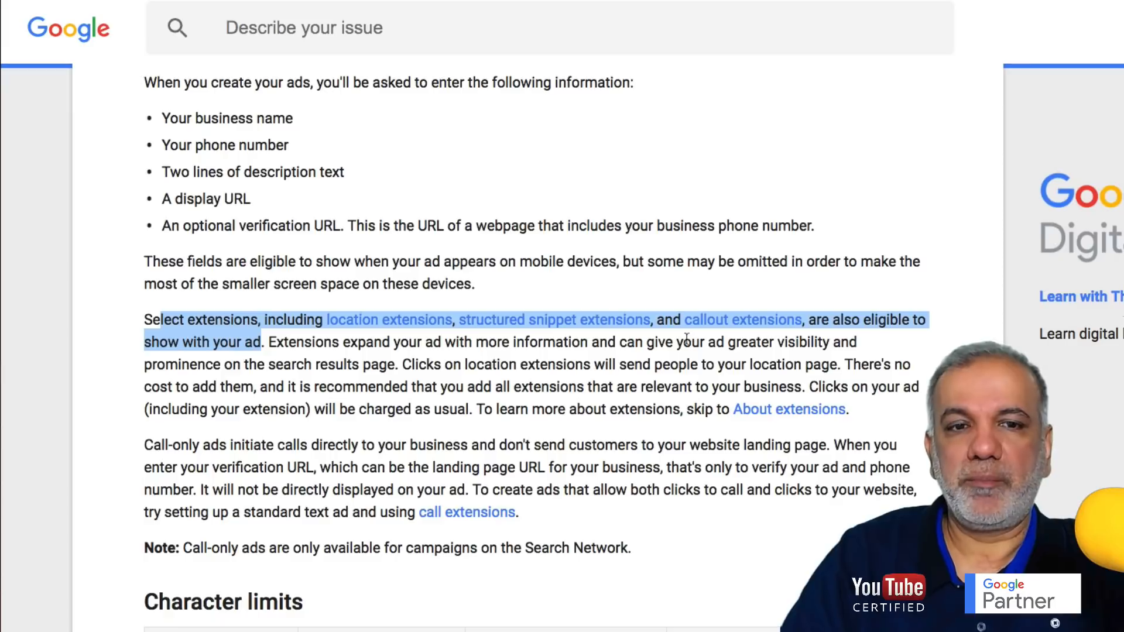
{"action": "left_click", "coordinate": [181, 548]}
{"action": "left_click_drag", "start_coordinate": [185, 548], "coordinate": [606, 554]}
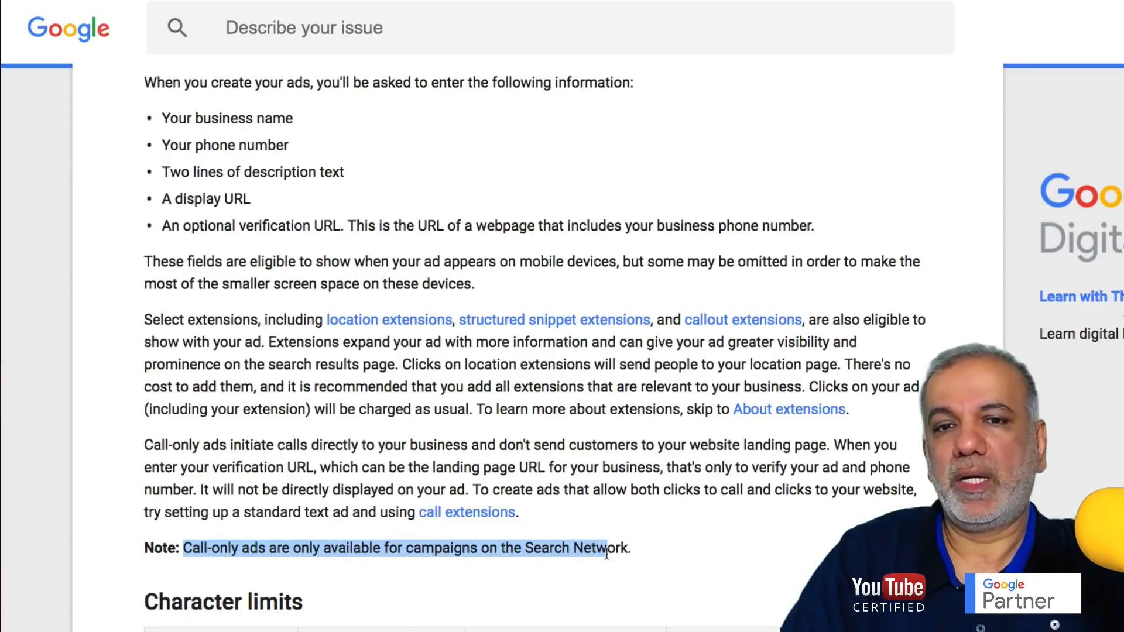
{"action": "scroll", "coordinate": [595, 549], "scroll_direction": "down", "scroll_amount": 2}
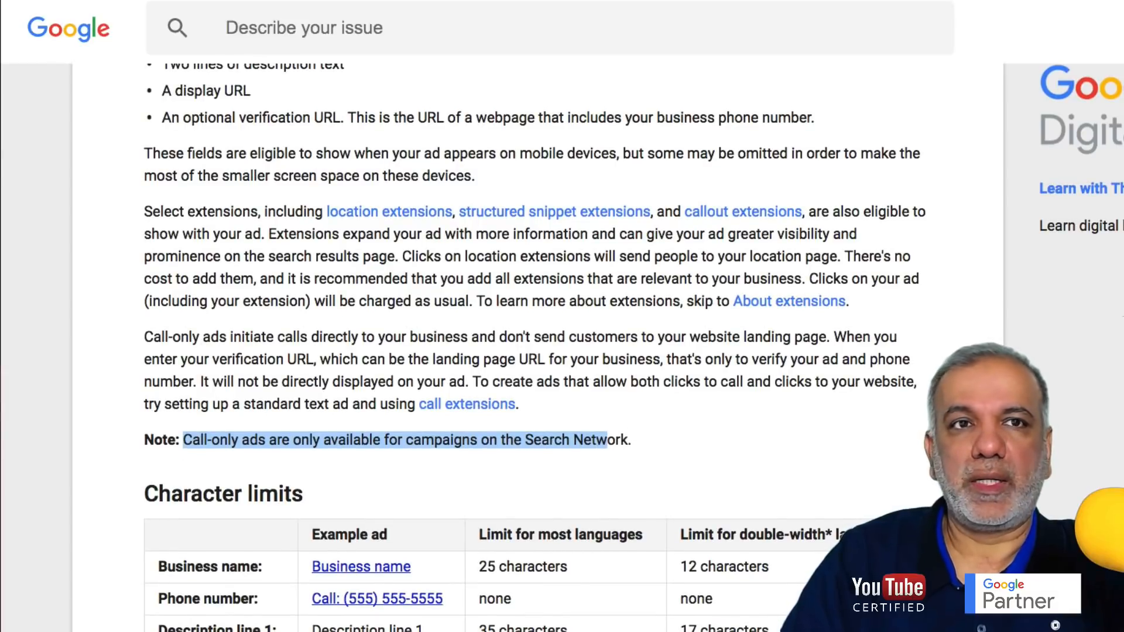
{"action": "scroll", "coordinate": [319, 389], "scroll_direction": "down", "scroll_amount": 3}
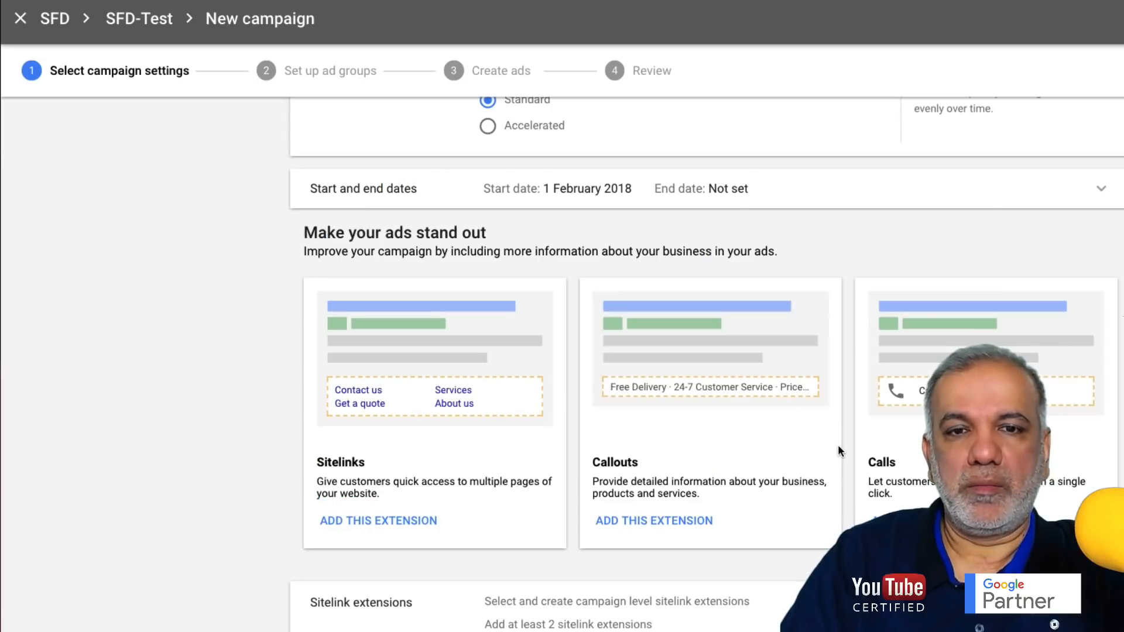
- Open the callout and call extension settings, which use account-level extensions
{"action": "scroll", "coordinate": [837, 444], "scroll_direction": "down", "scroll_amount": 3}
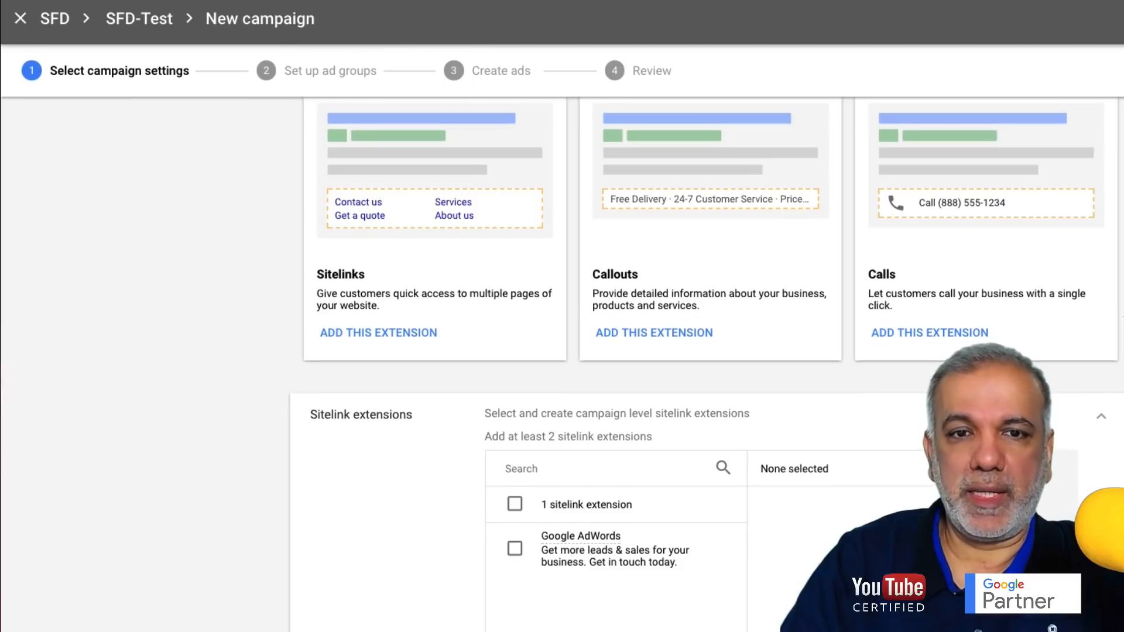
{"action": "scroll", "coordinate": [1060, 327], "scroll_direction": "down", "scroll_amount": 2}
{"action": "left_click", "coordinate": [1107, 298]}
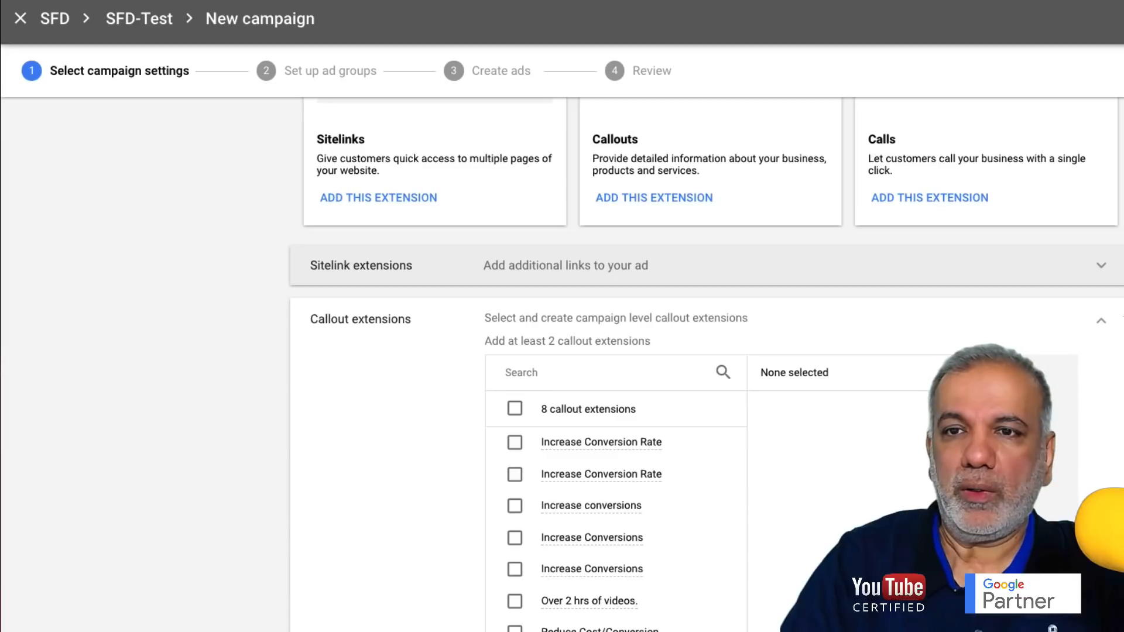
{"action": "left_click", "coordinate": [1102, 321]}
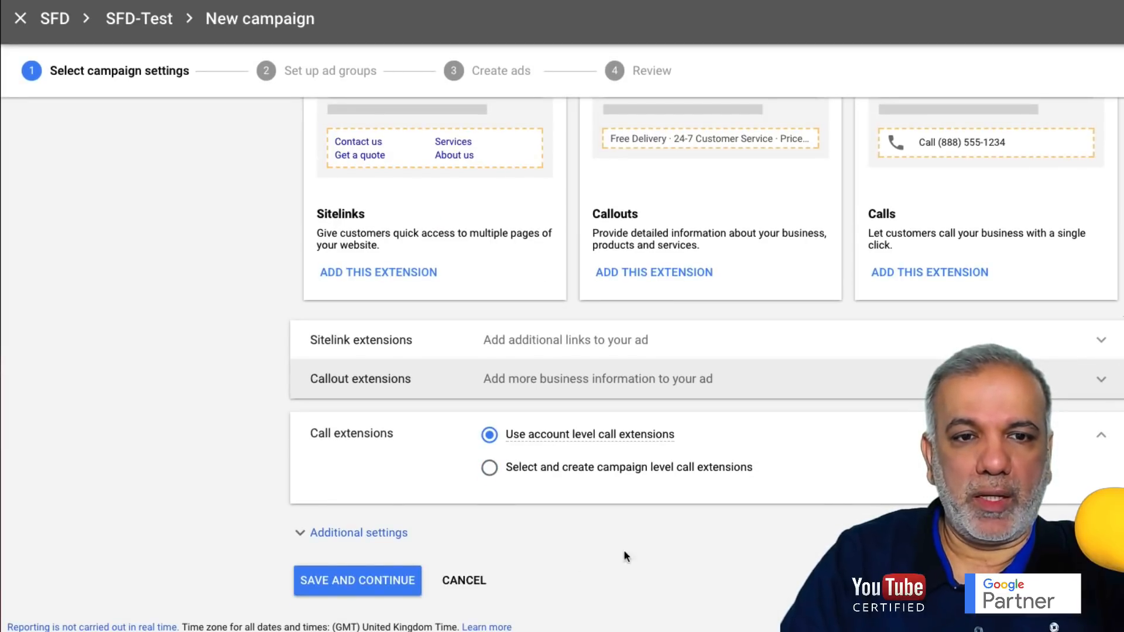
- Expand the campaign's additional settings to reveal the ad schedule
{"action": "left_click", "coordinate": [323, 532]}
{"action": "scroll", "coordinate": [251, 473], "scroll_direction": "down", "scroll_amount": 2}
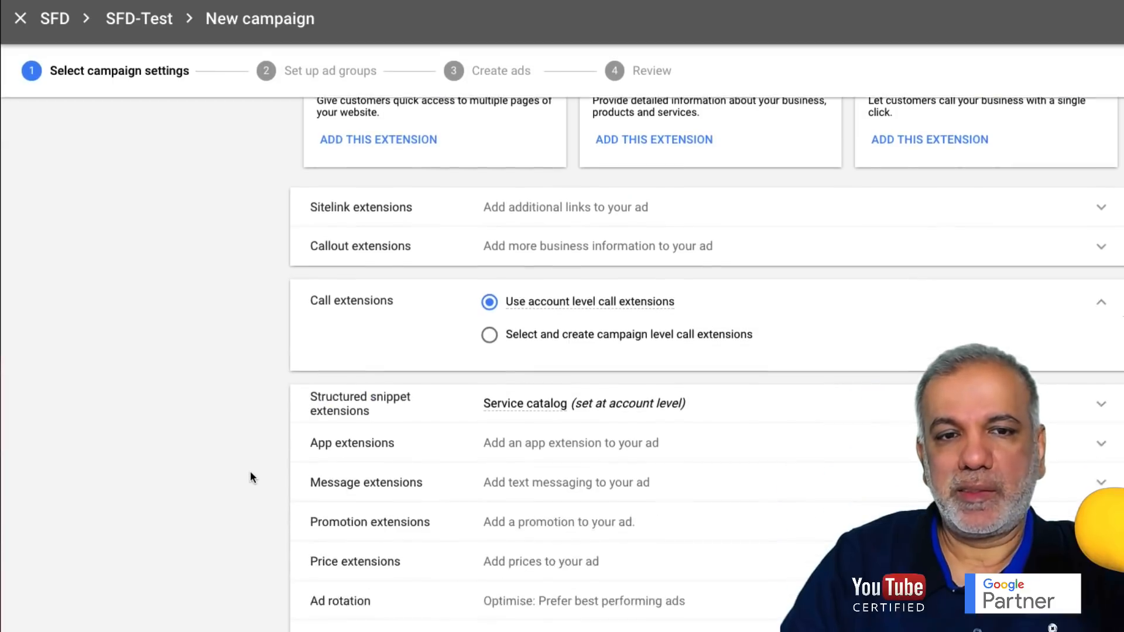
{"action": "scroll", "coordinate": [251, 470], "scroll_direction": "down", "scroll_amount": 3}
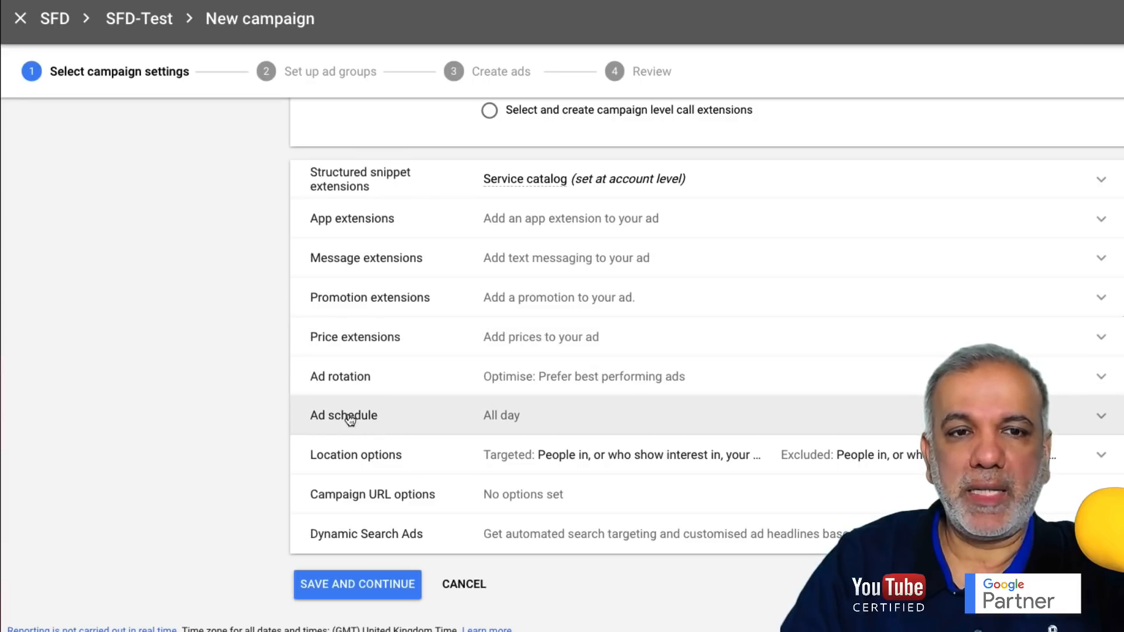
- Schedule the ads for Mondays - Fridays, 09:00 to 17:00
{"action": "left_click", "coordinate": [350, 417]}
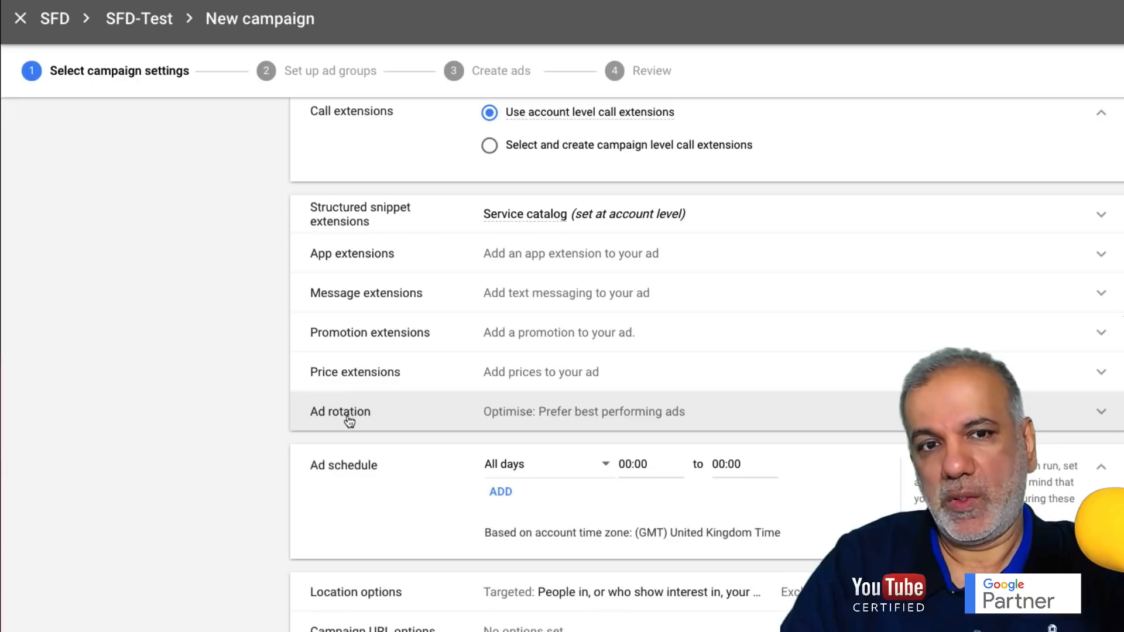
{"action": "left_click", "coordinate": [524, 467]}
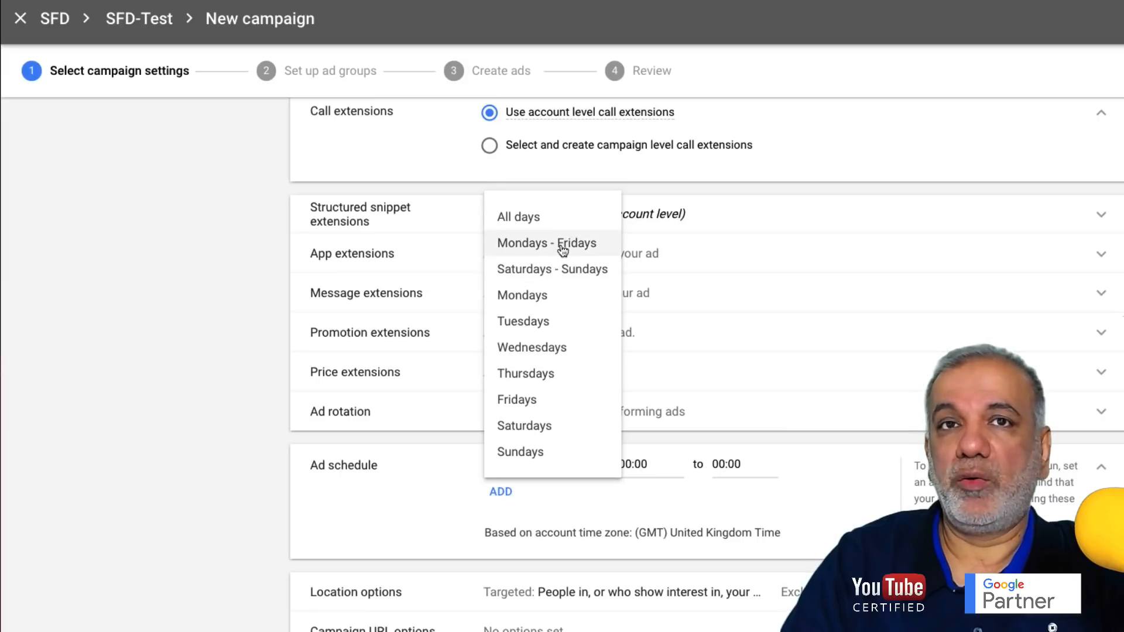
{"action": "left_click", "coordinate": [544, 251]}
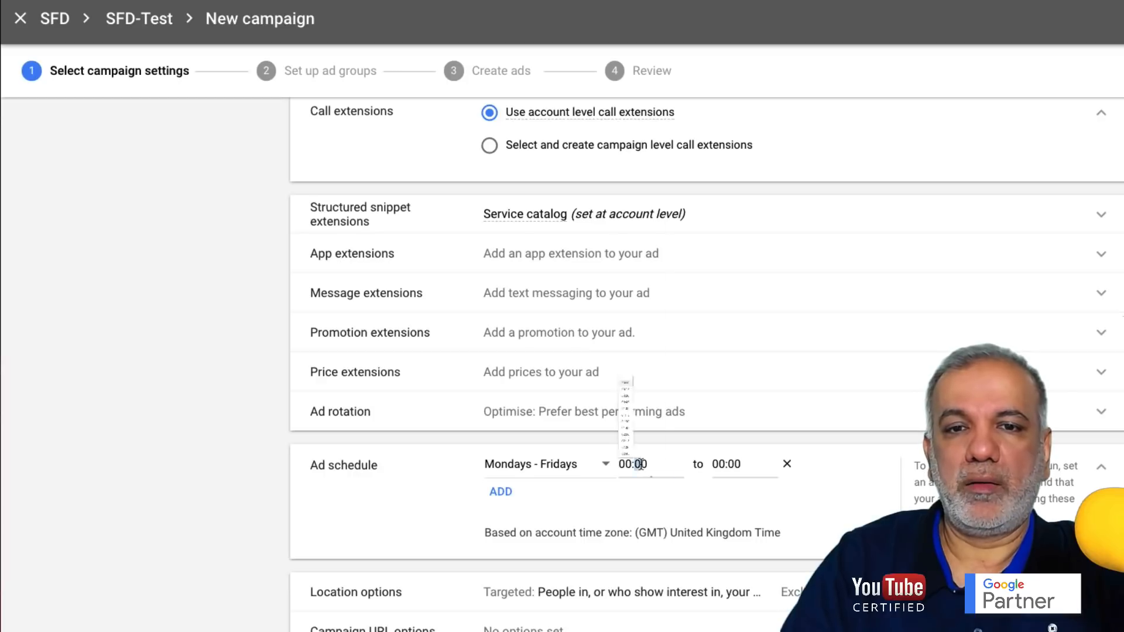
{"action": "left_click", "coordinate": [639, 463]}
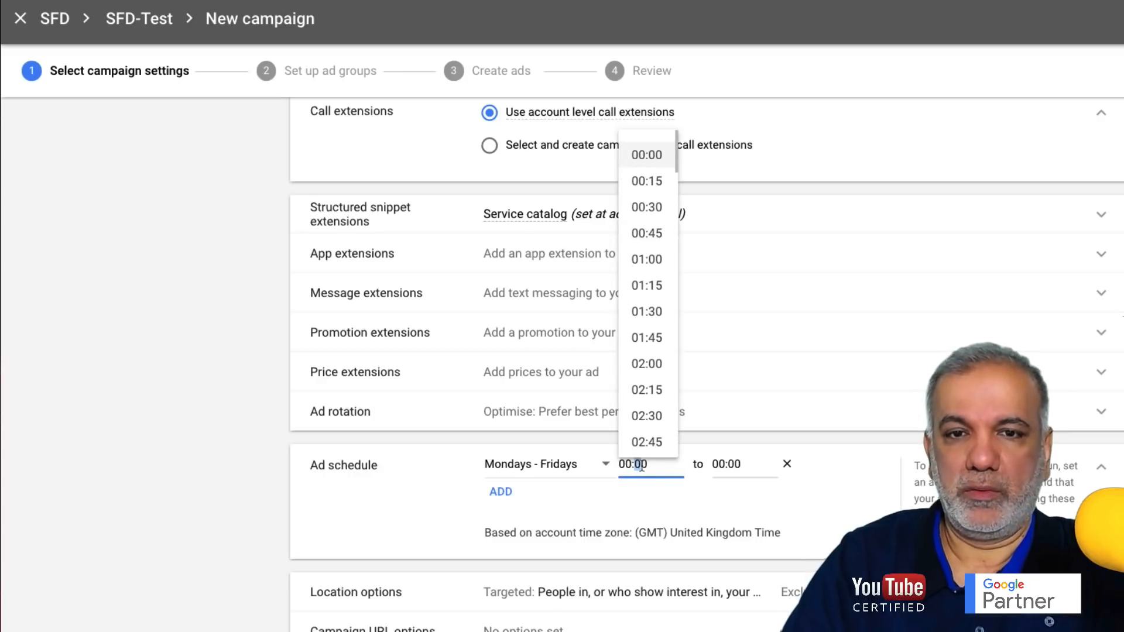
{"action": "scroll", "coordinate": [656, 414], "scroll_direction": "down", "scroll_amount": 7}
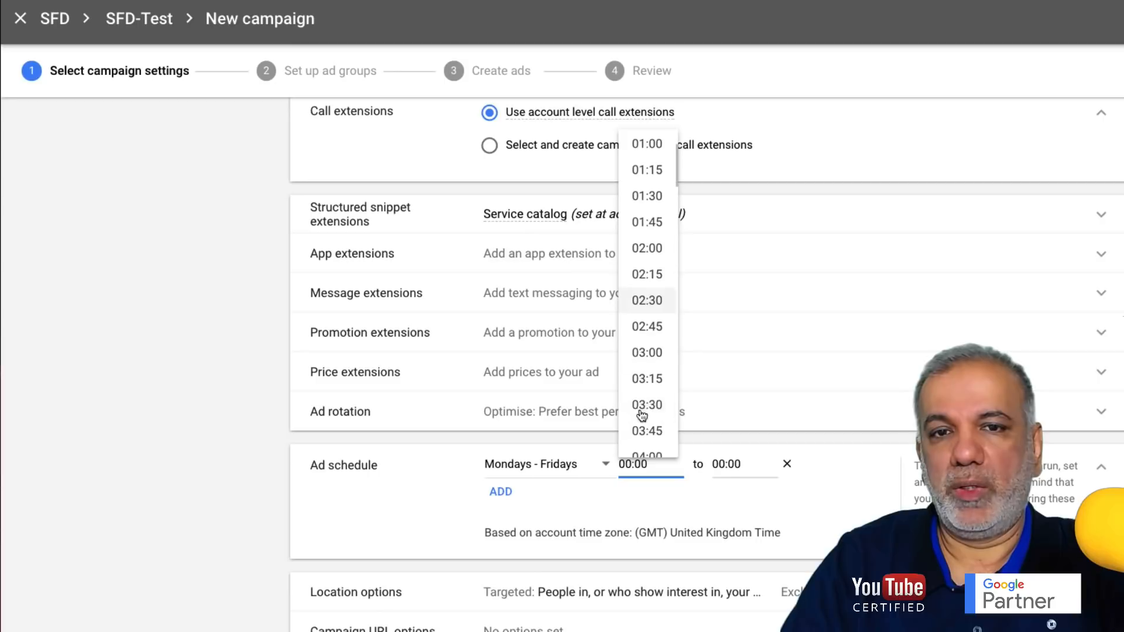
{"action": "scroll", "coordinate": [655, 414], "scroll_direction": "down", "scroll_amount": 3}
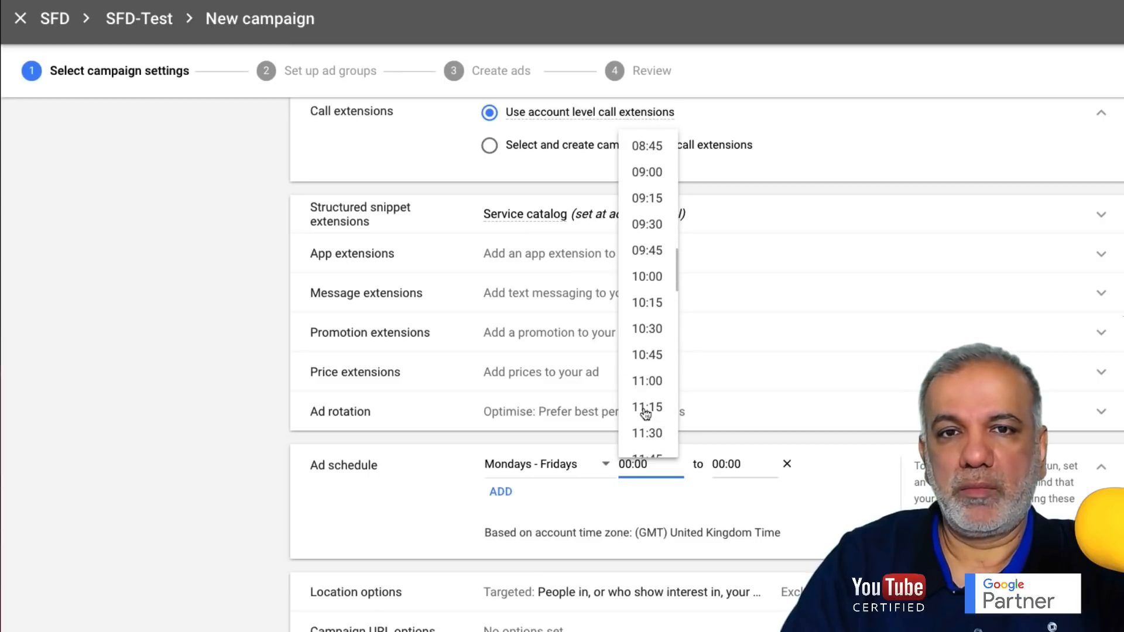
{"action": "left_click", "coordinate": [647, 170]}
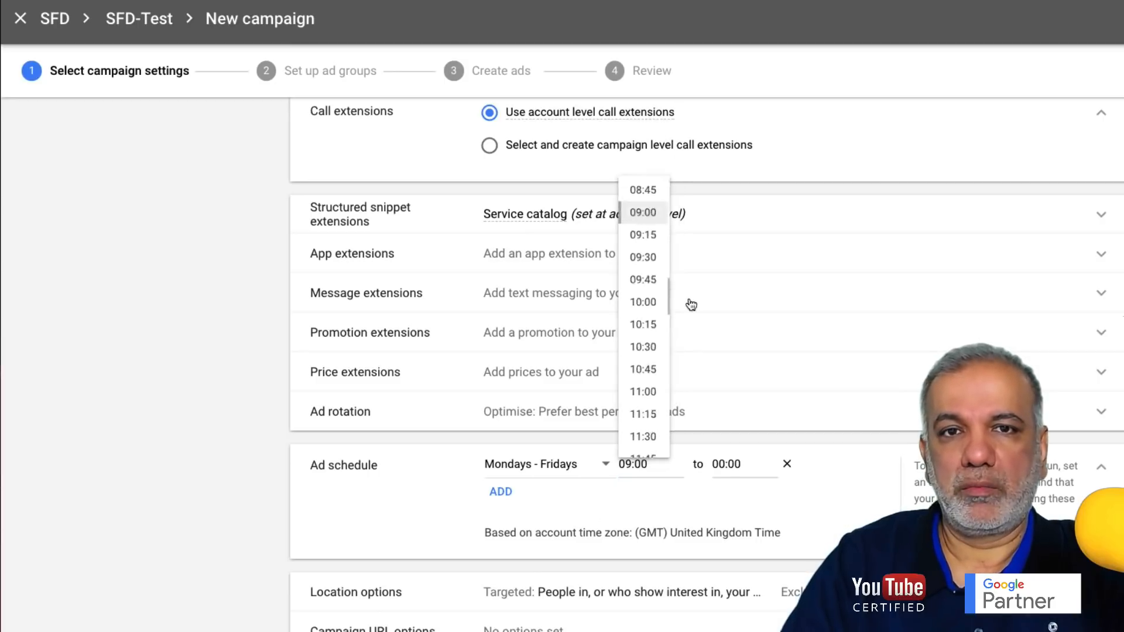
{"action": "left_click", "coordinate": [726, 463]}
{"action": "scroll", "coordinate": [731, 414], "scroll_direction": "down", "scroll_amount": 20}
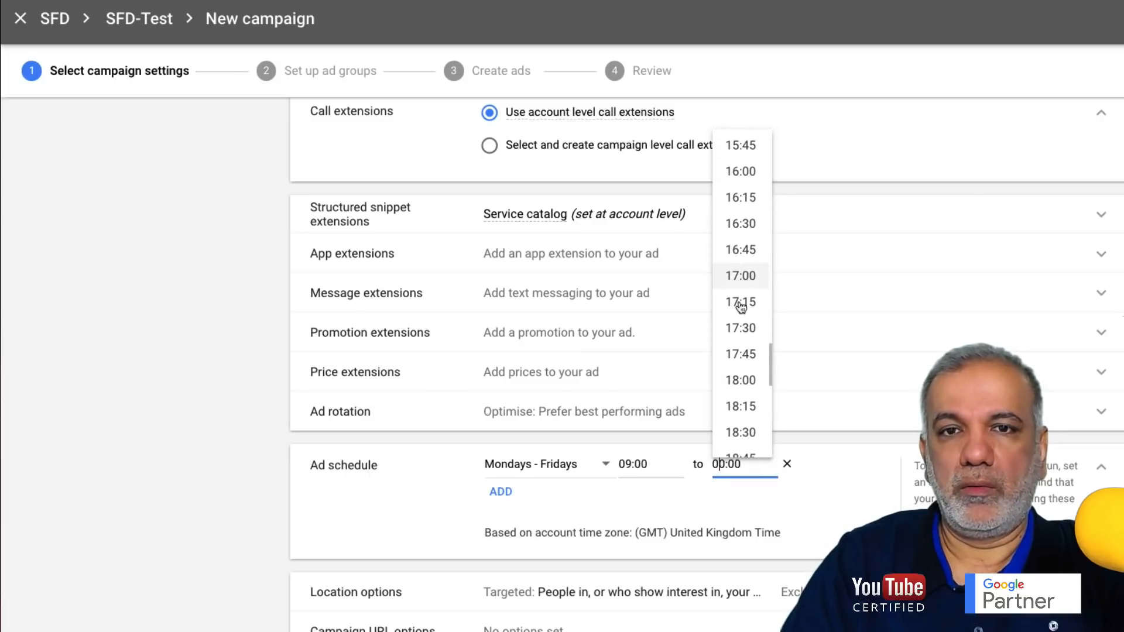
{"action": "left_click", "coordinate": [739, 278]}
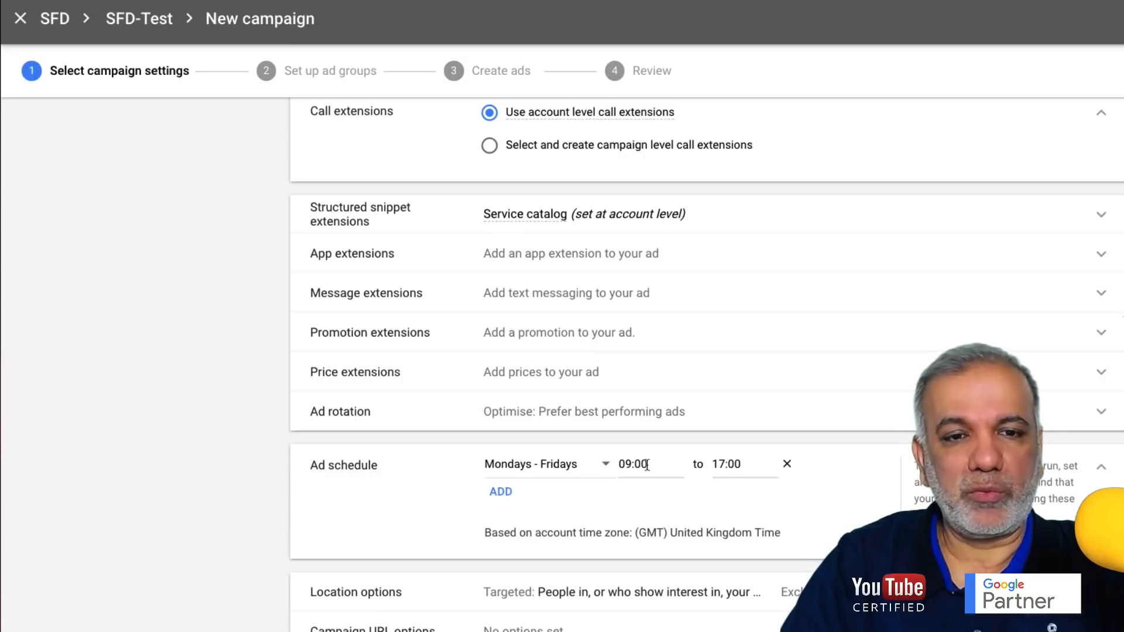
{"action": "scroll", "coordinate": [647, 462], "scroll_direction": "down", "scroll_amount": 3}
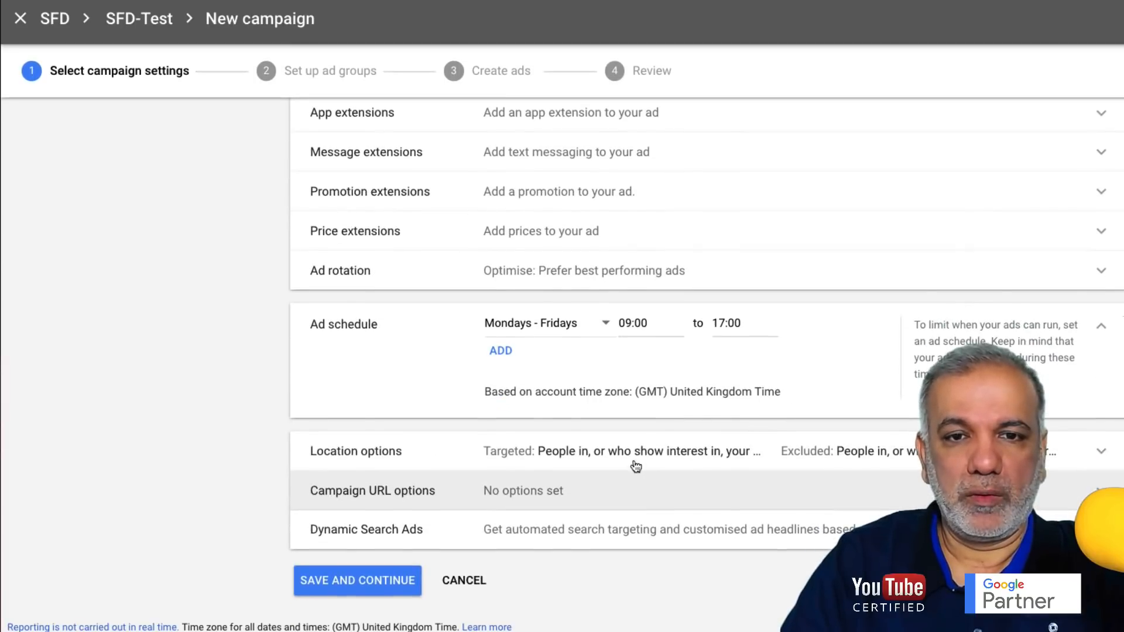
- Target only people in the targeted locations and save the campaign settings
{"action": "left_click", "coordinate": [638, 460]}
{"action": "left_click", "coordinate": [644, 544]}
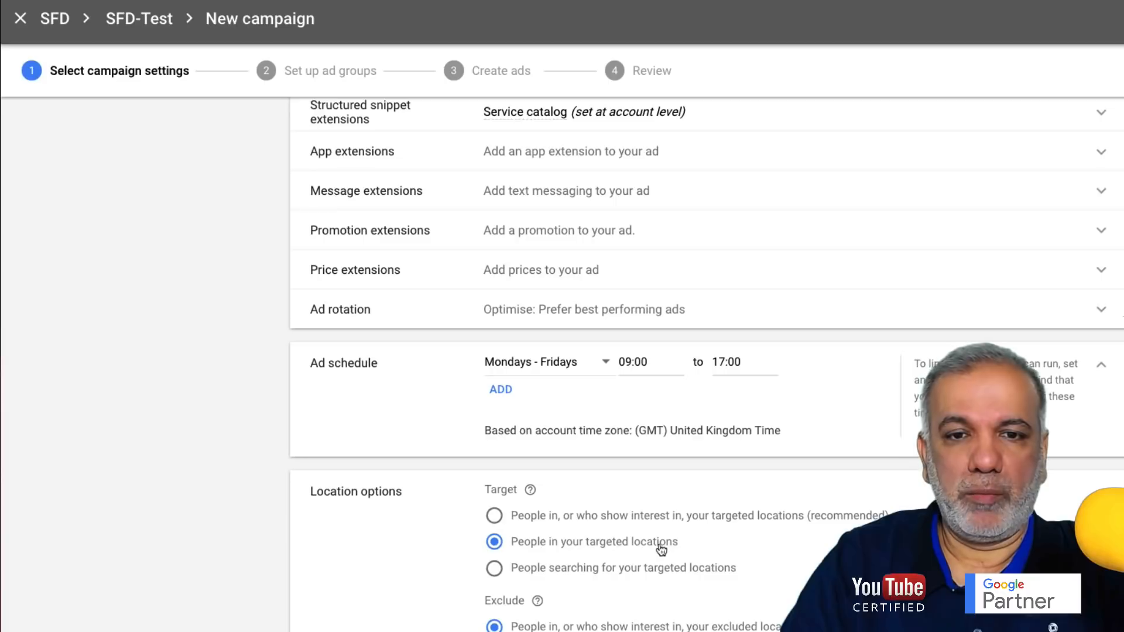
{"action": "scroll", "coordinate": [412, 480], "scroll_direction": "down", "scroll_amount": 5}
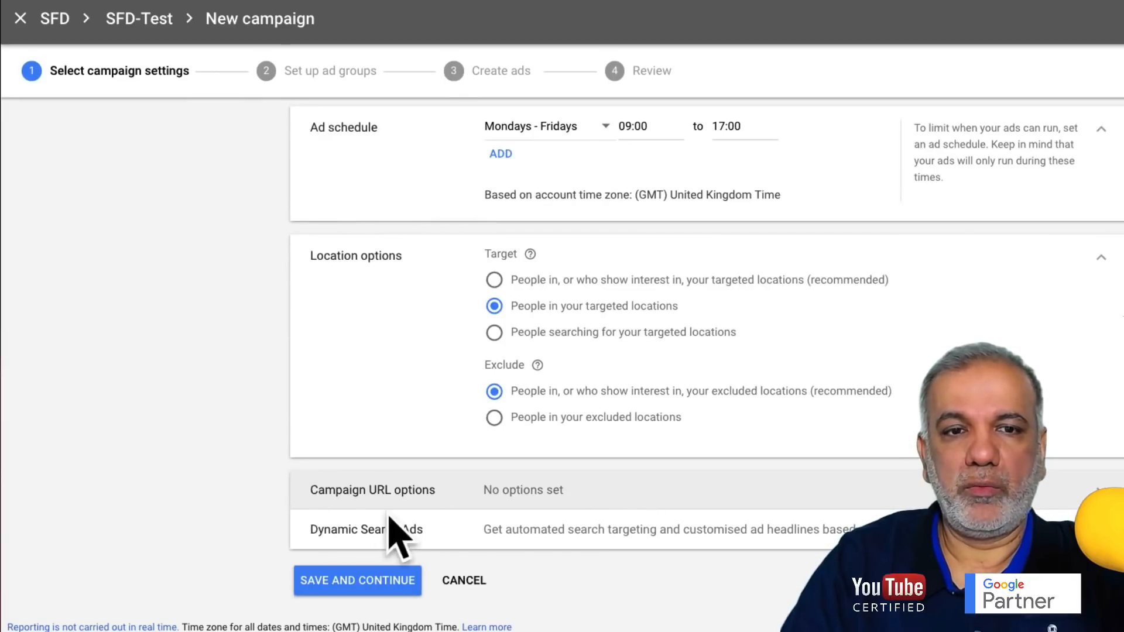
{"action": "left_click", "coordinate": [351, 580]}
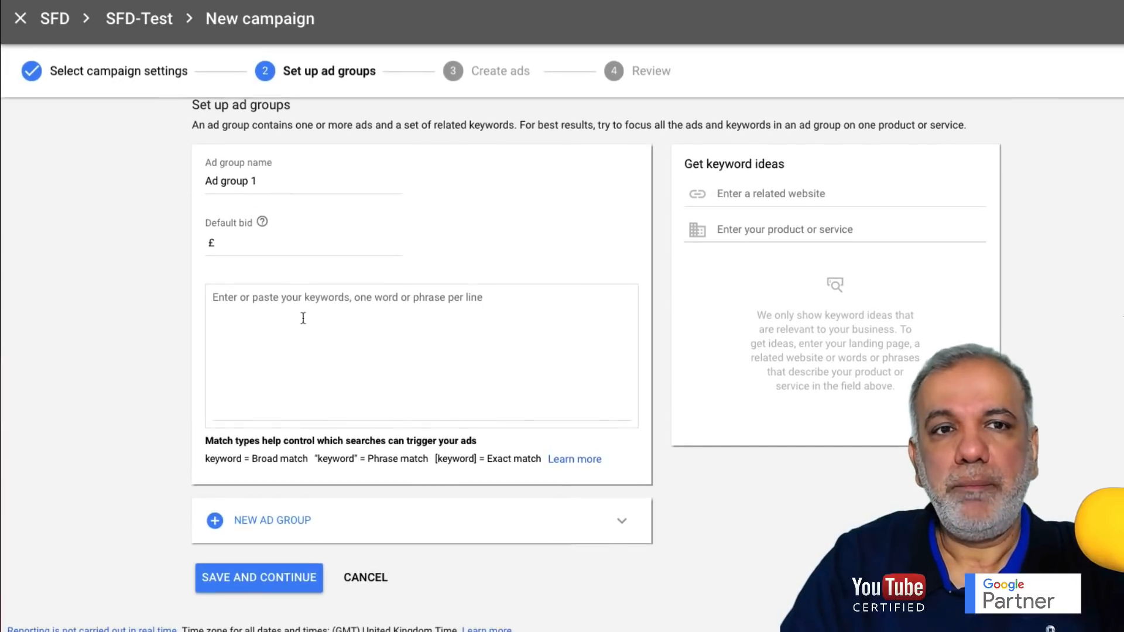
- Enter a default bid of £2 for Ad group 1
{"action": "left_click", "coordinate": [234, 282]}
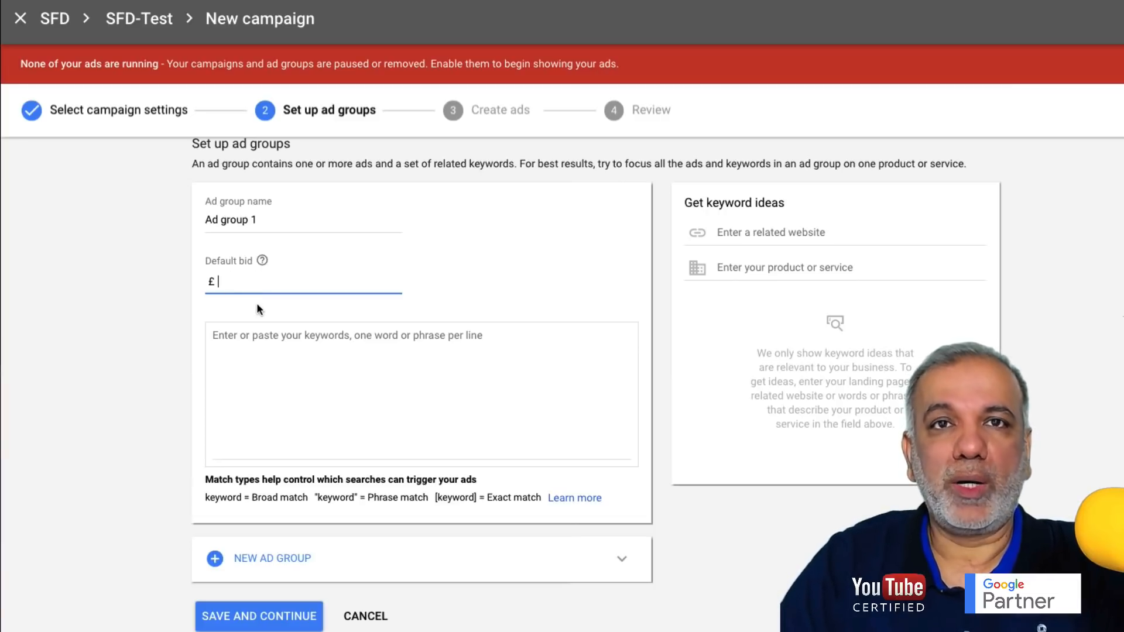
{"action": "type", "text": "4"}
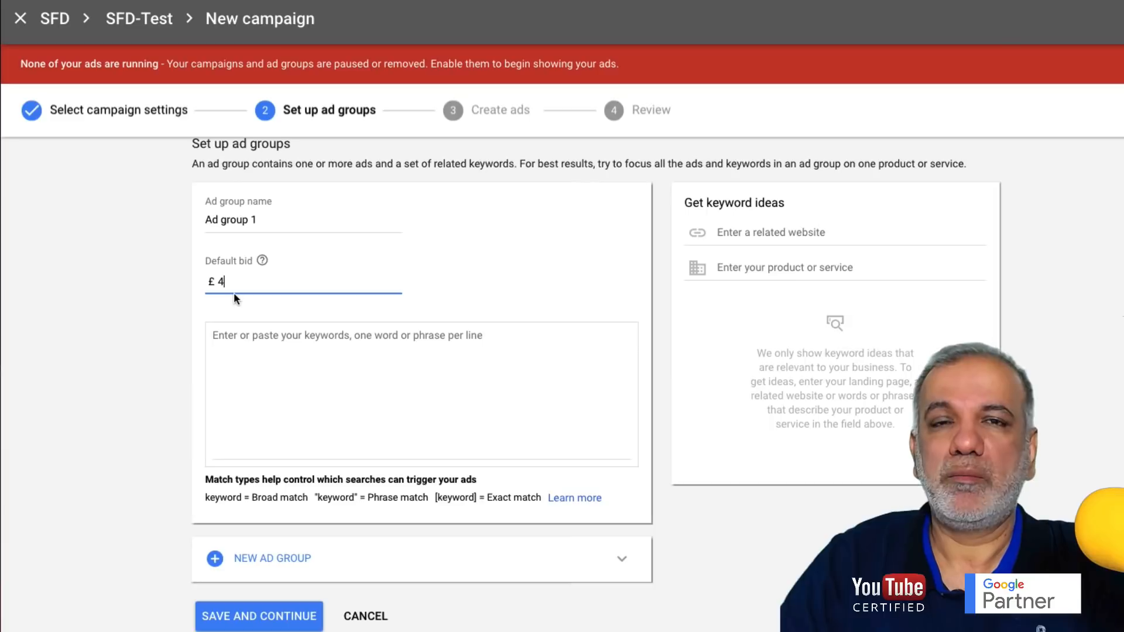
{"action": "double_click", "coordinate": [223, 281]}
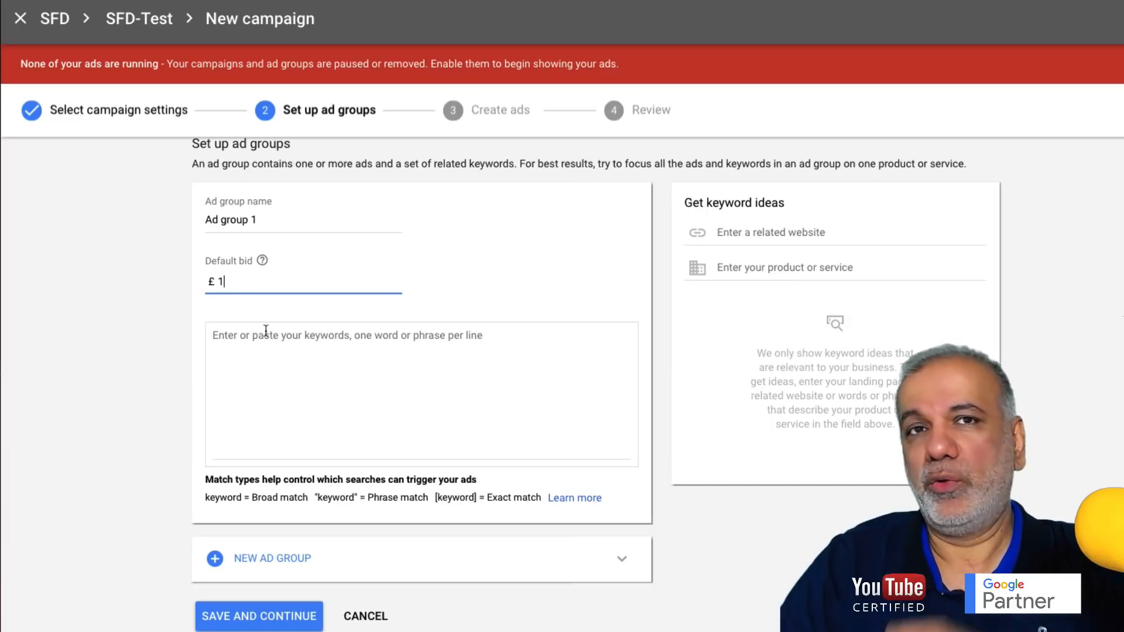
{"action": "double_click", "coordinate": [228, 281]}
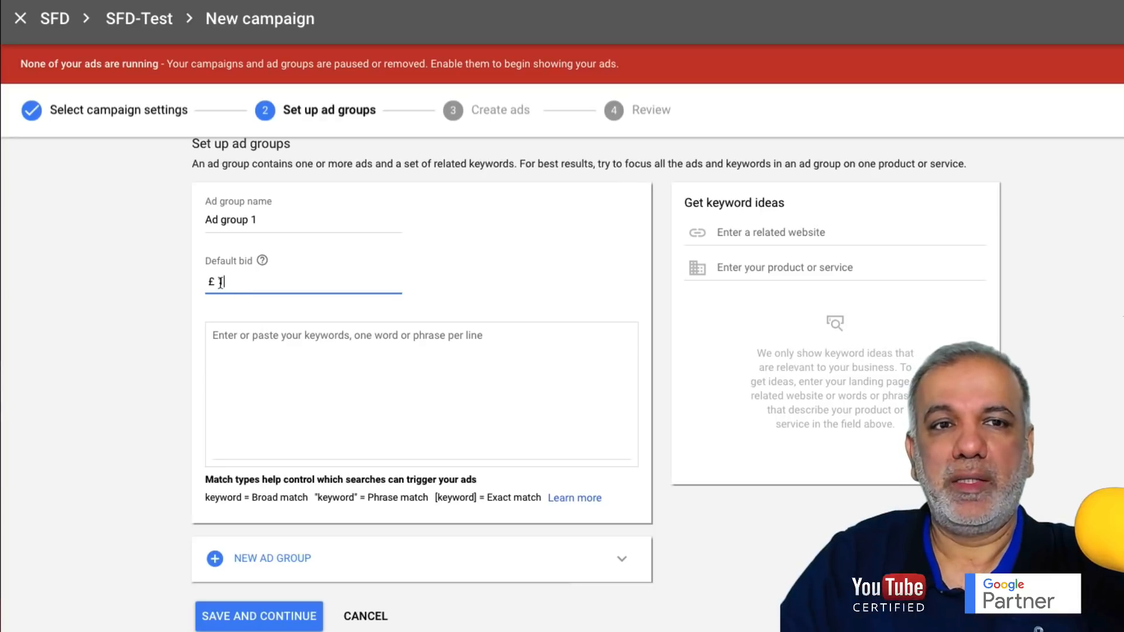
{"action": "type", "text": "2"}
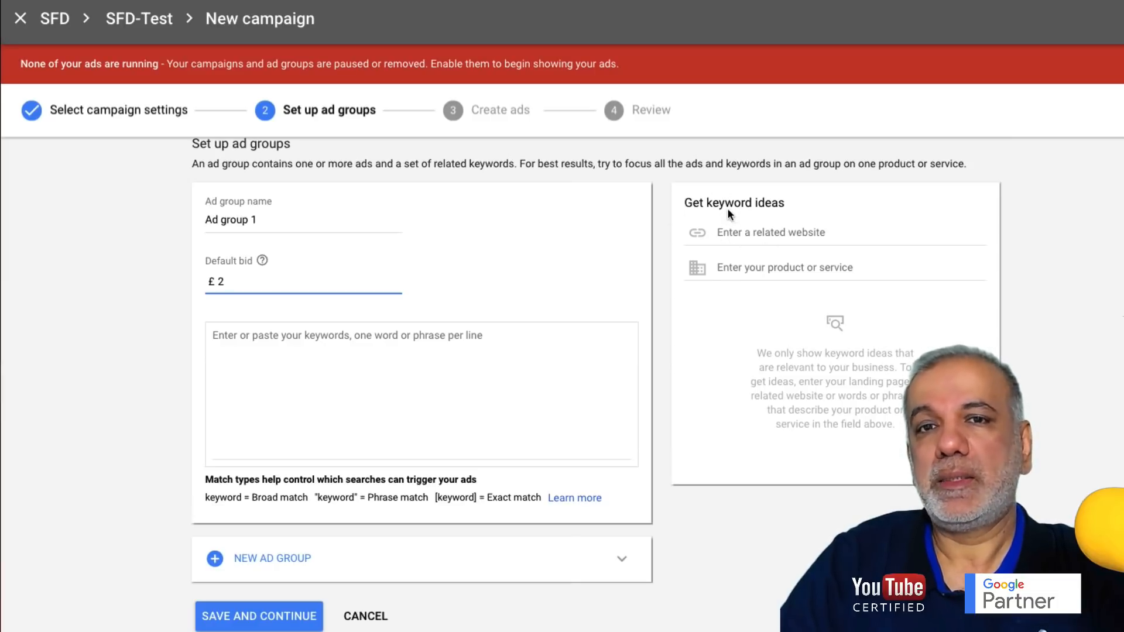
- Get keyword ideas for 'web design' and add website design, web developer, ecommerce website, best website design, web design company
{"action": "left_click", "coordinate": [746, 268]}
{"action": "type", "text": "we"}
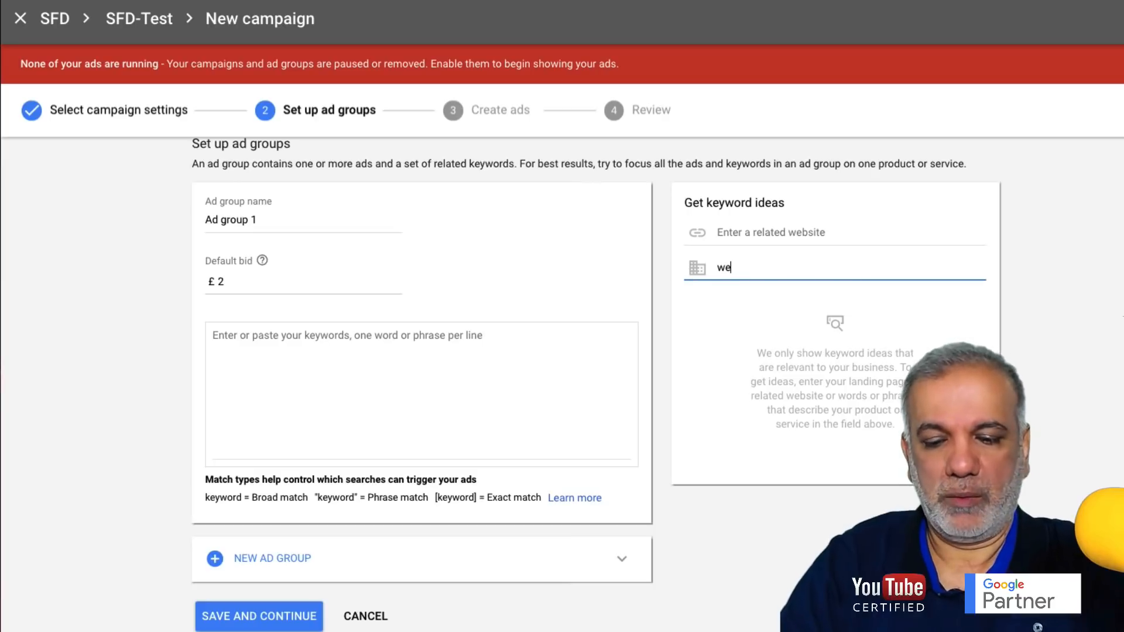
{"action": "type", "text": "b design"}
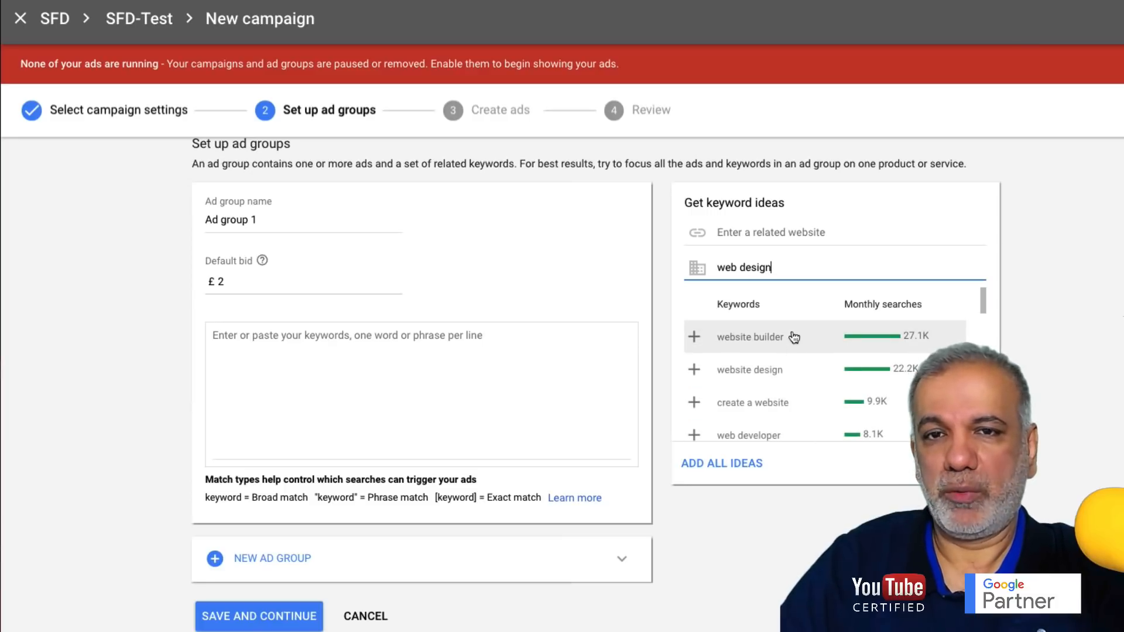
{"action": "left_click", "coordinate": [694, 369]}
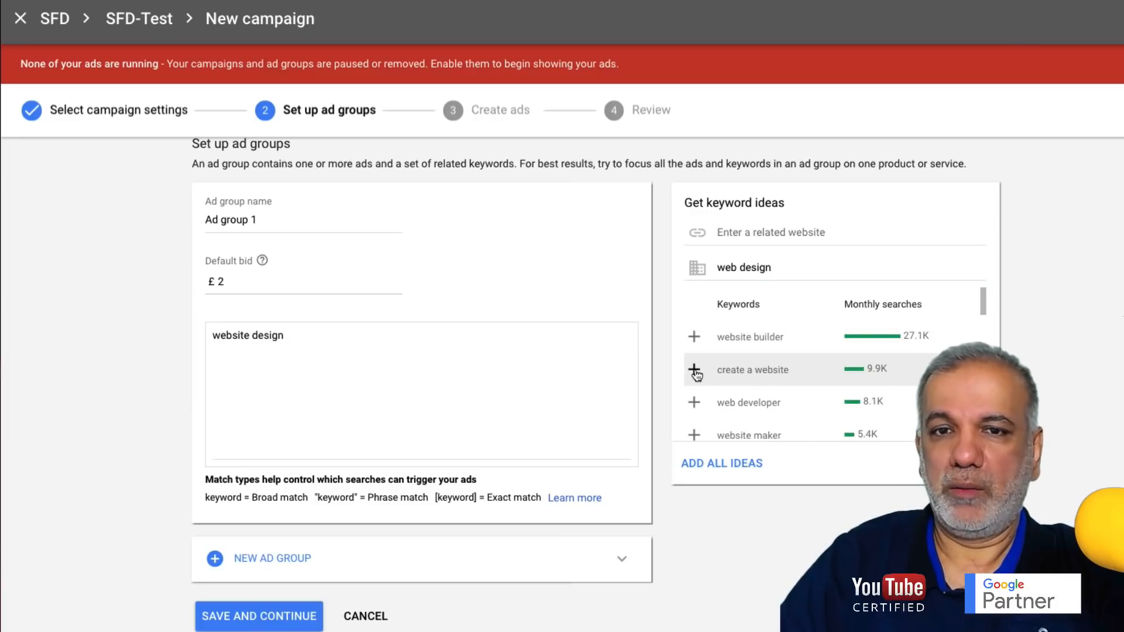
{"action": "left_click", "coordinate": [693, 358]}
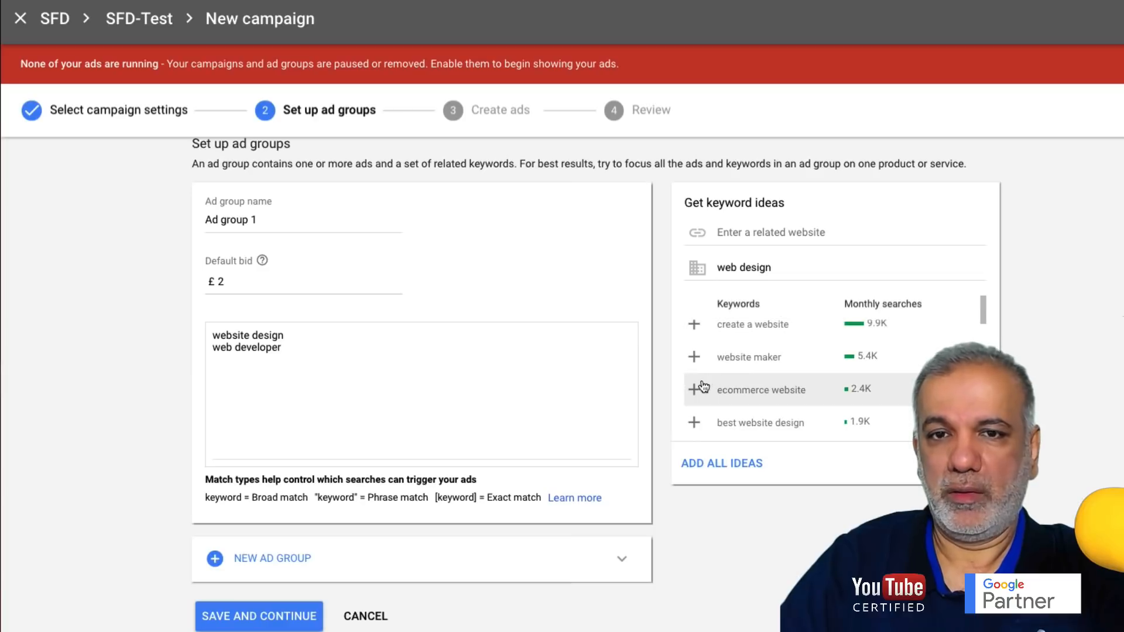
{"action": "left_click", "coordinate": [694, 390]}
{"action": "left_click", "coordinate": [695, 391]}
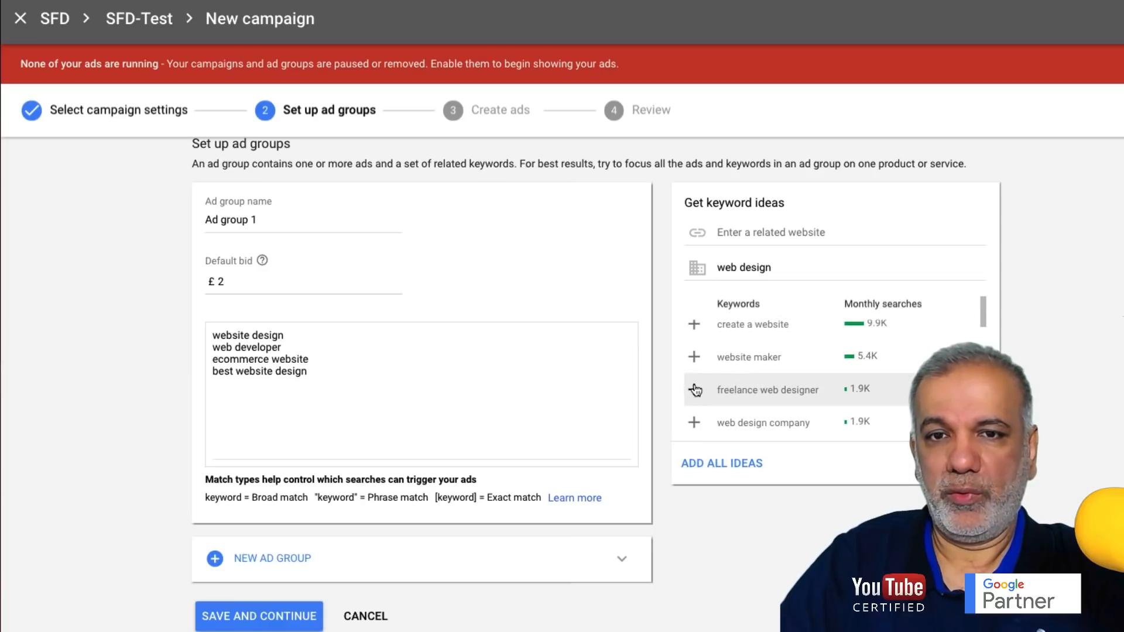
{"action": "left_click", "coordinate": [694, 423]}
- Add web design agency, how to design a website and ecommerce website design to the keywords
{"action": "scroll", "coordinate": [697, 386], "scroll_direction": "down", "scroll_amount": 2}
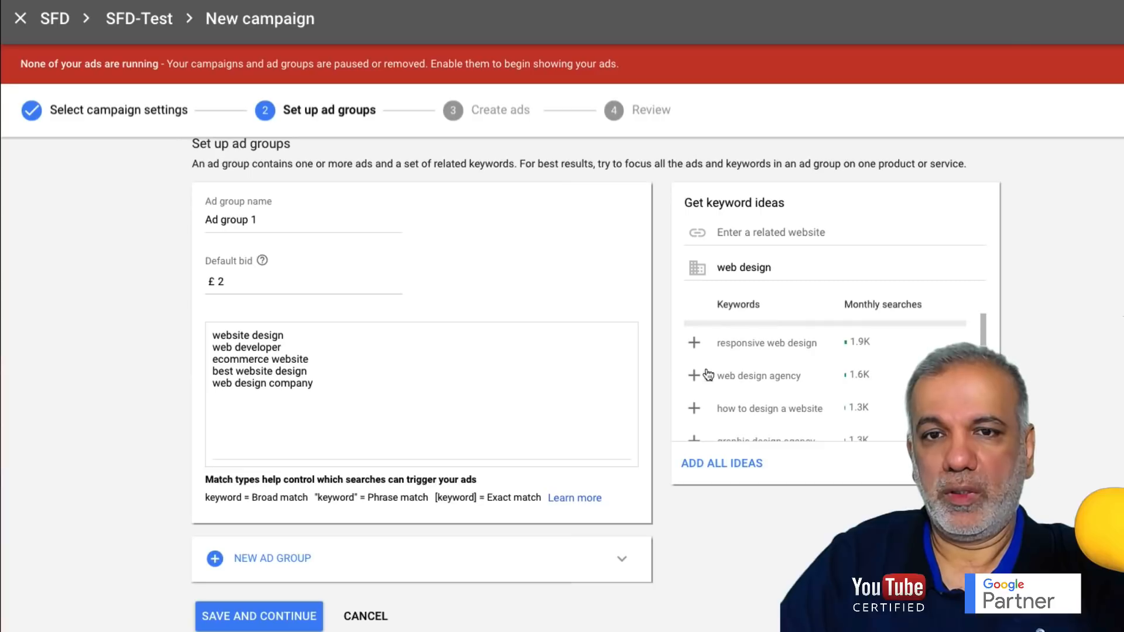
{"action": "left_click", "coordinate": [695, 379]}
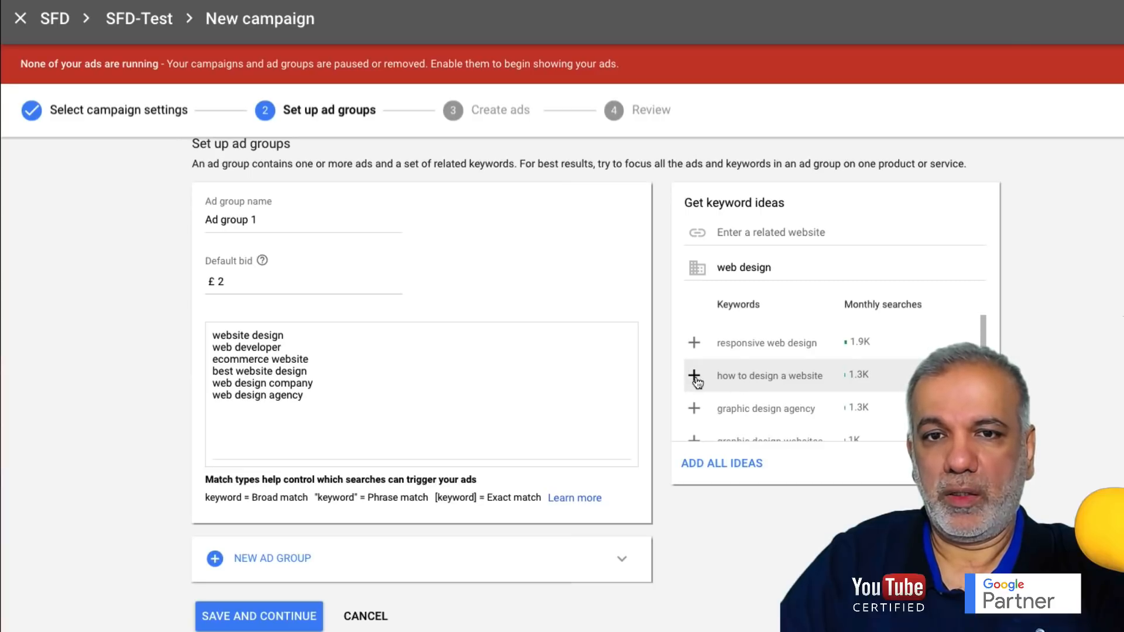
{"action": "left_click", "coordinate": [694, 377]}
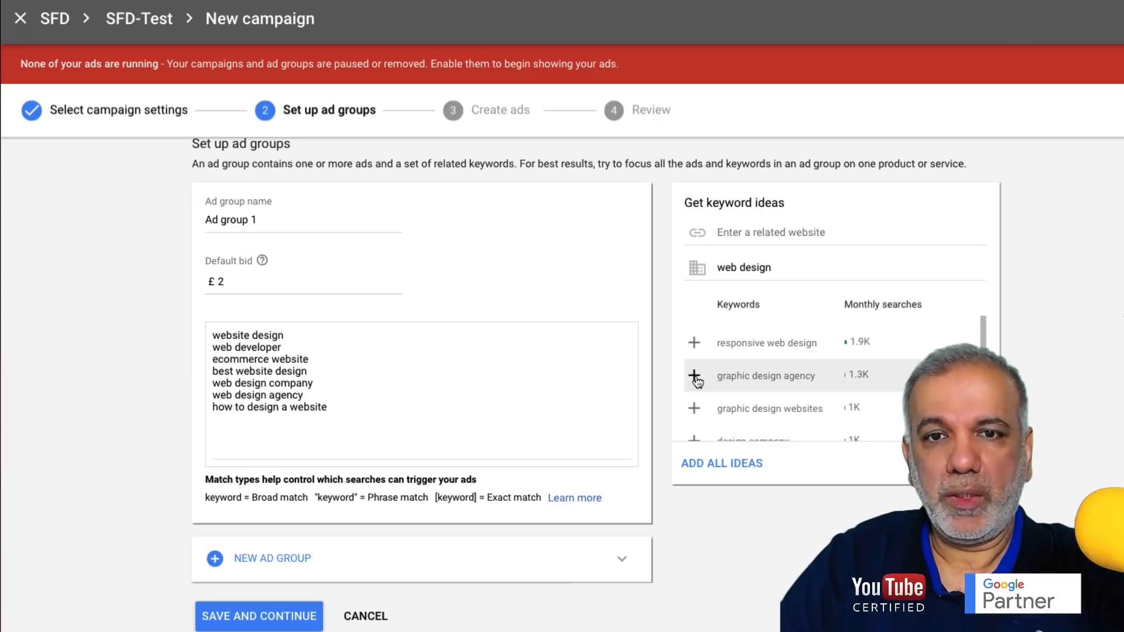
{"action": "scroll", "coordinate": [696, 410], "scroll_direction": "down", "scroll_amount": 1}
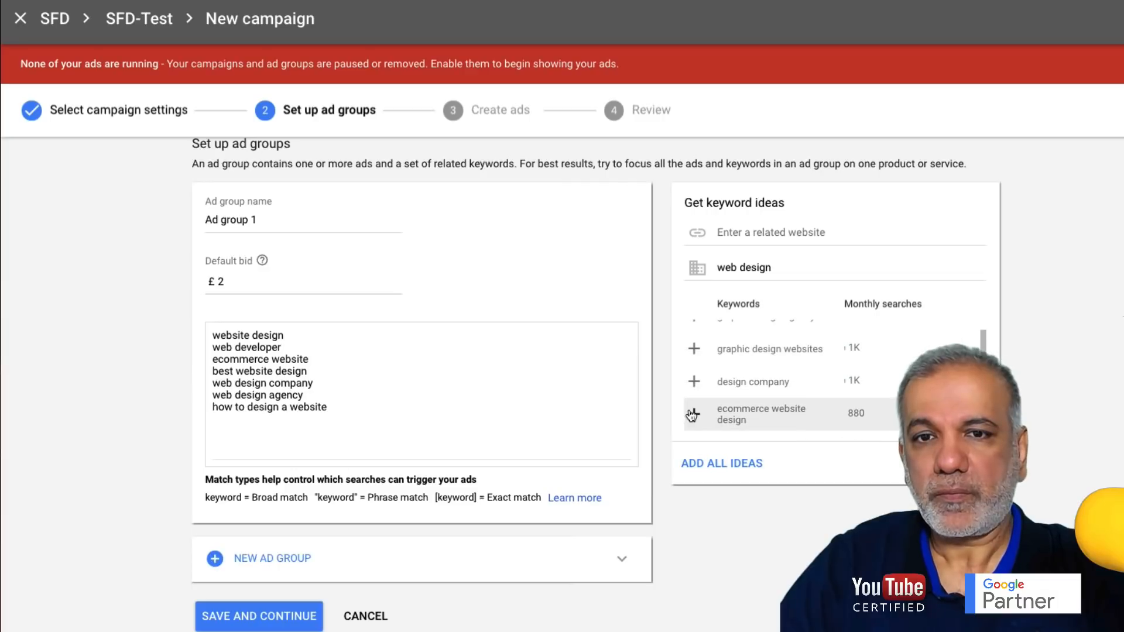
{"action": "left_click", "coordinate": [693, 415]}
{"action": "scroll", "coordinate": [717, 383], "scroll_direction": "down", "scroll_amount": 1}
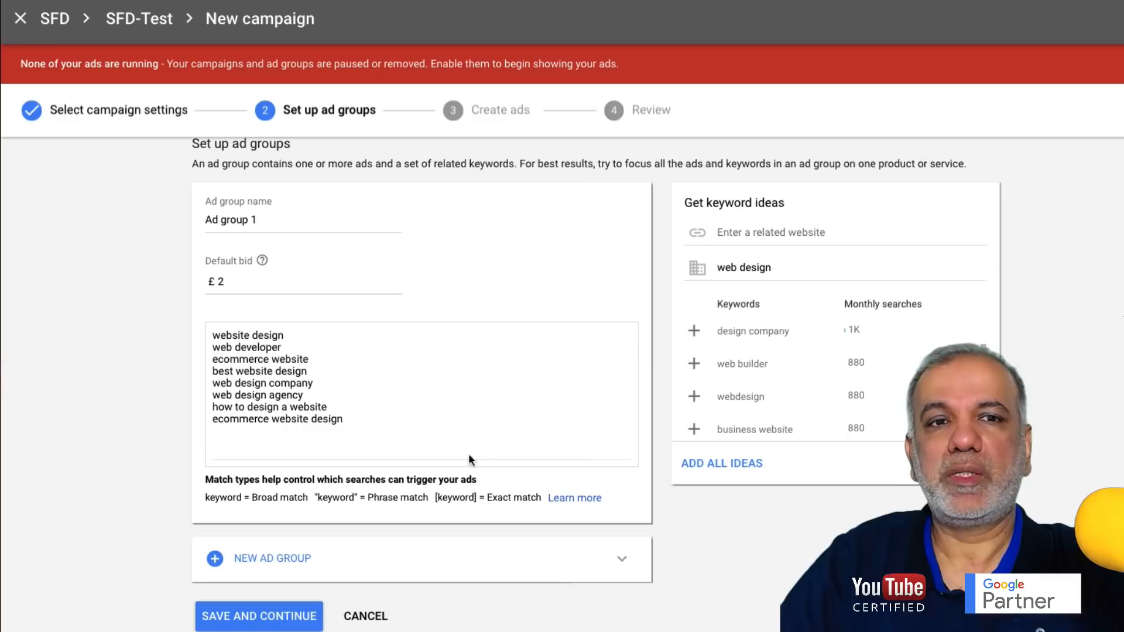
- Review the eight keywords in the list and save Ad group 1
{"action": "left_click_drag", "start_coordinate": [391, 426], "coordinate": [197, 333]}
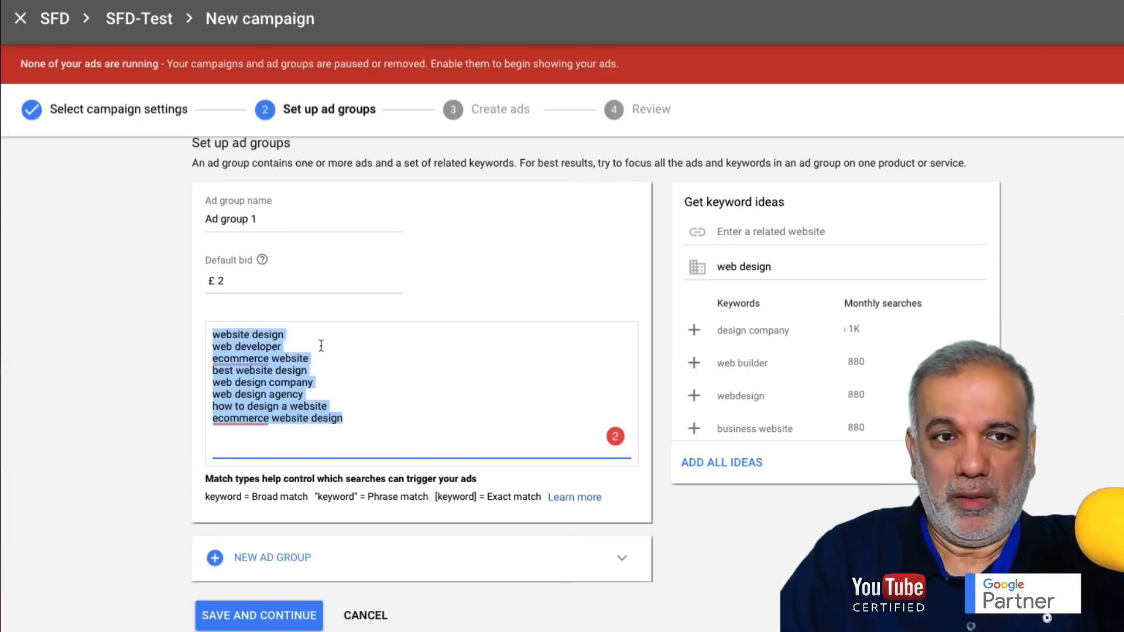
{"action": "left_click", "coordinate": [217, 336]}
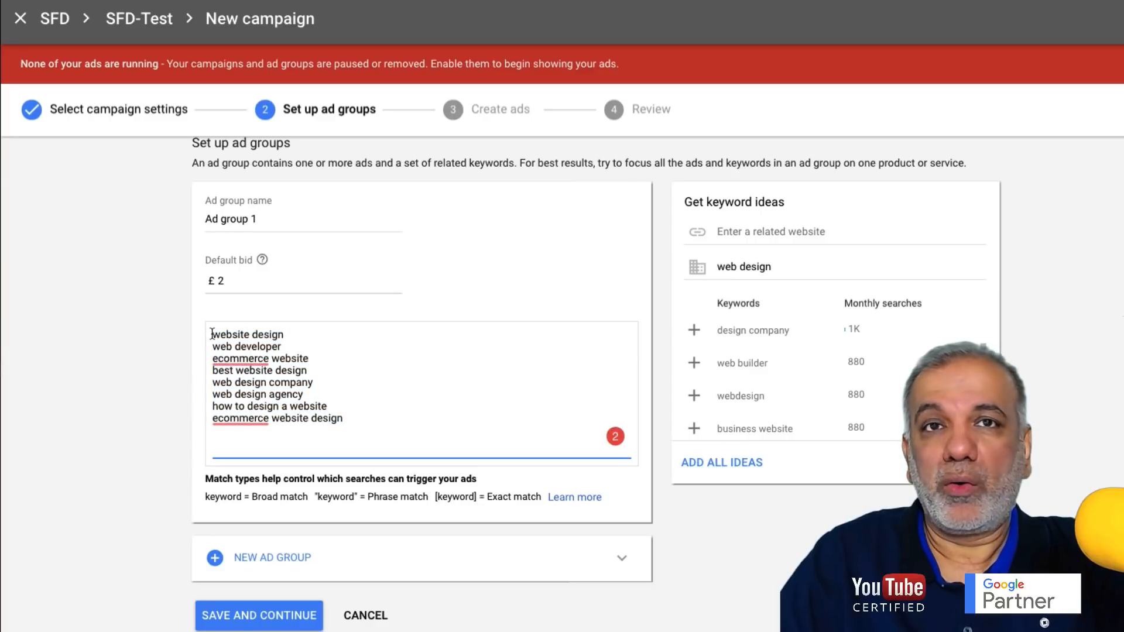
{"action": "left_click_drag", "start_coordinate": [212, 333], "coordinate": [340, 423]}
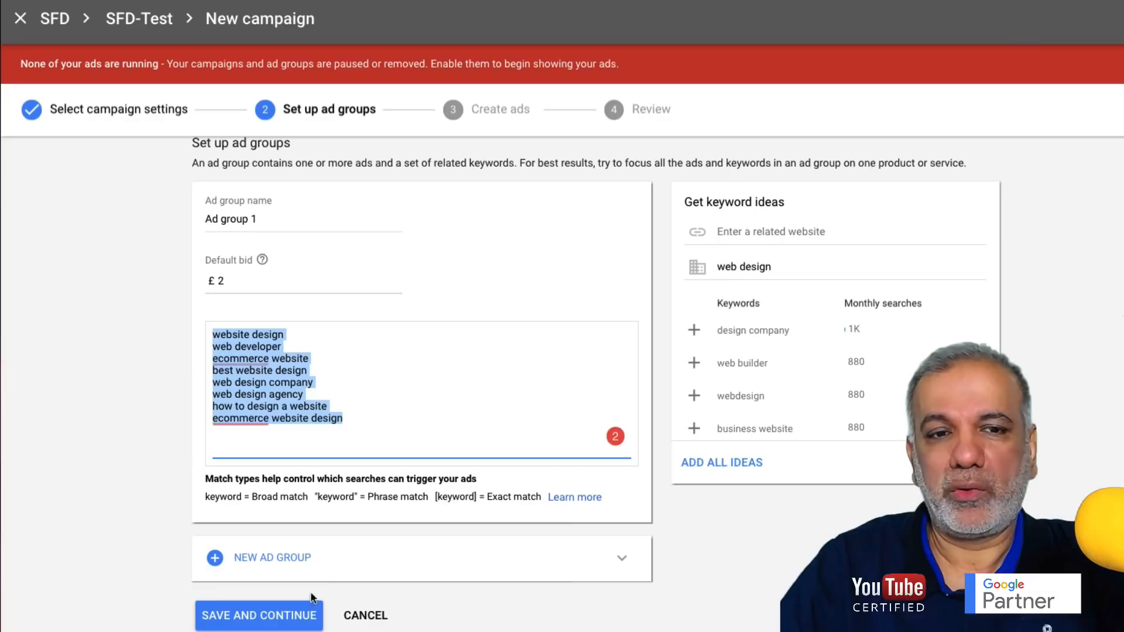
{"action": "left_click", "coordinate": [260, 616]}
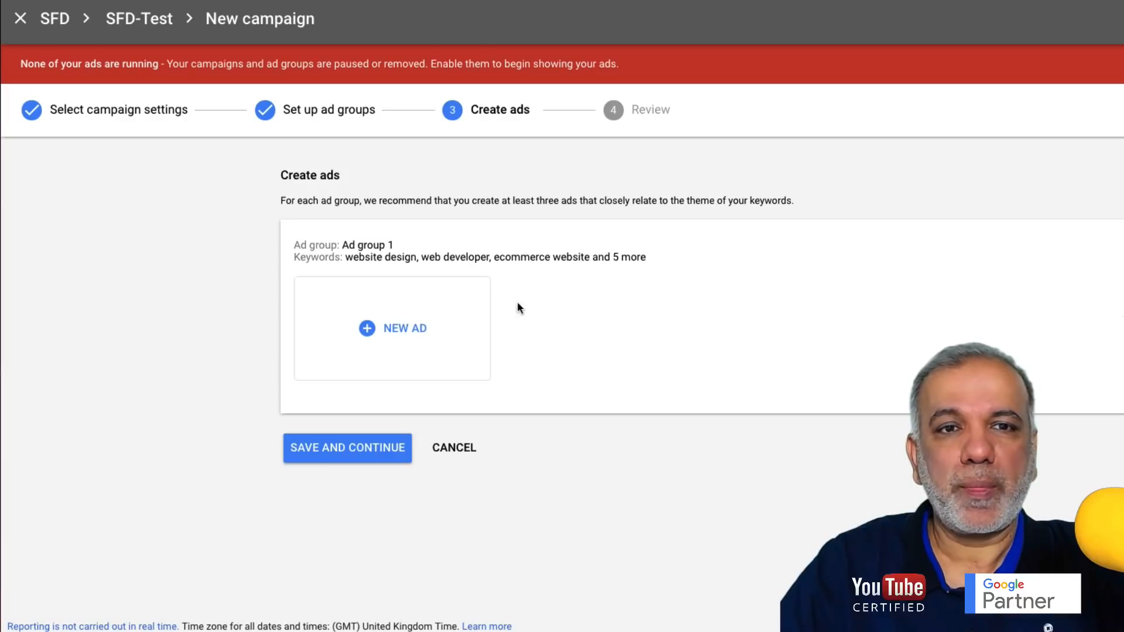
{"action": "left_click", "coordinate": [381, 335]}
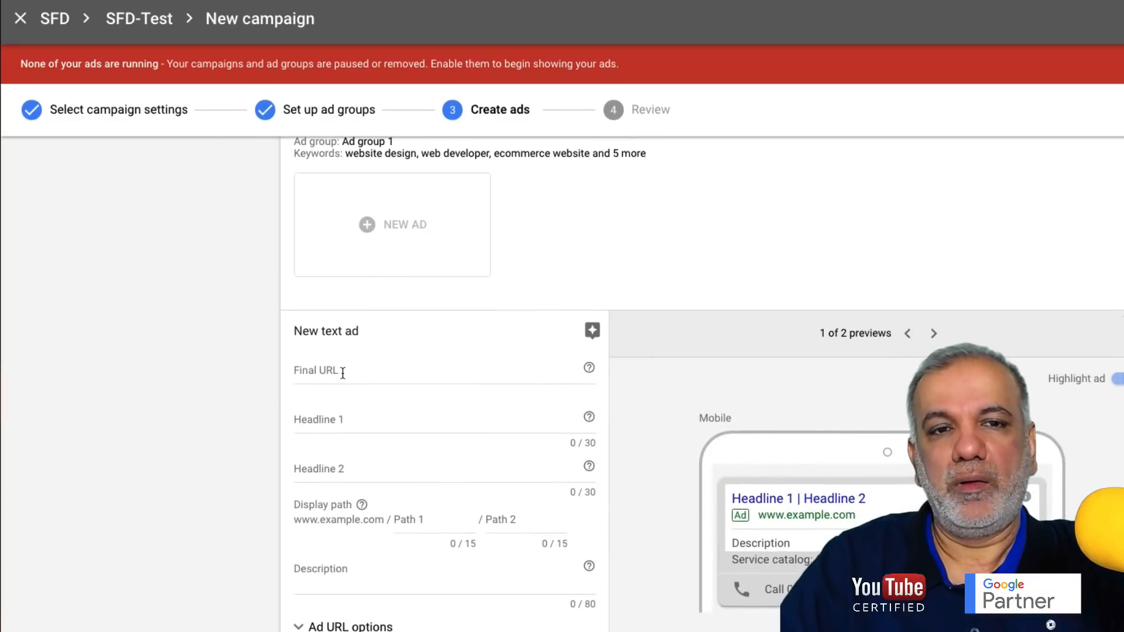
{"action": "left_click", "coordinate": [342, 373]}
{"action": "type", "text": "www."}
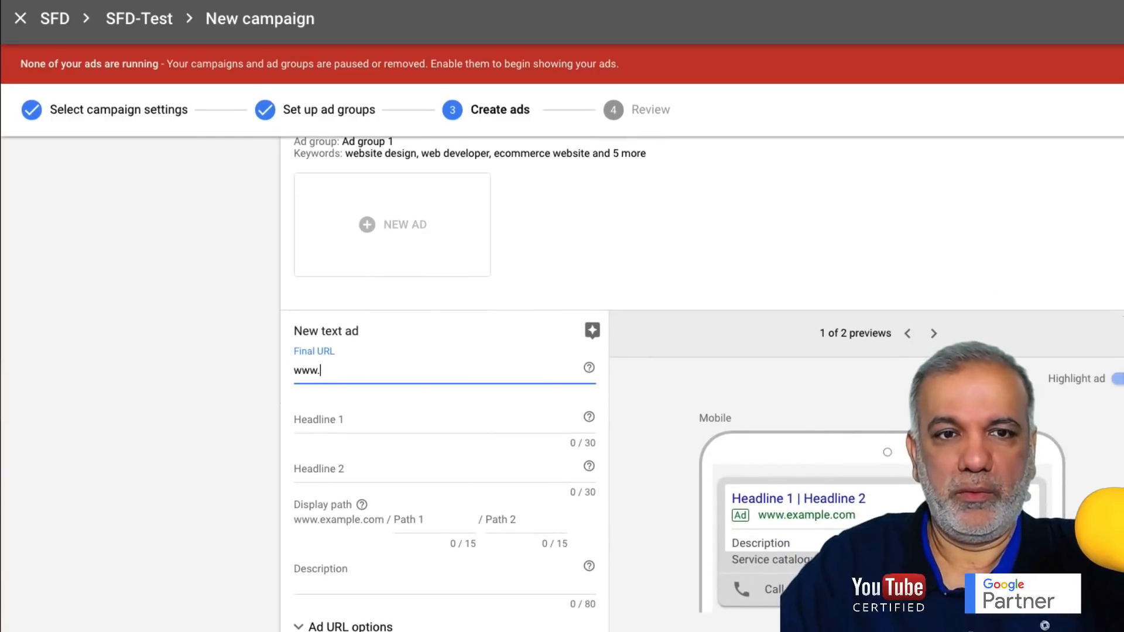
{"action": "type", "text": "sfdigital.co.uk"}
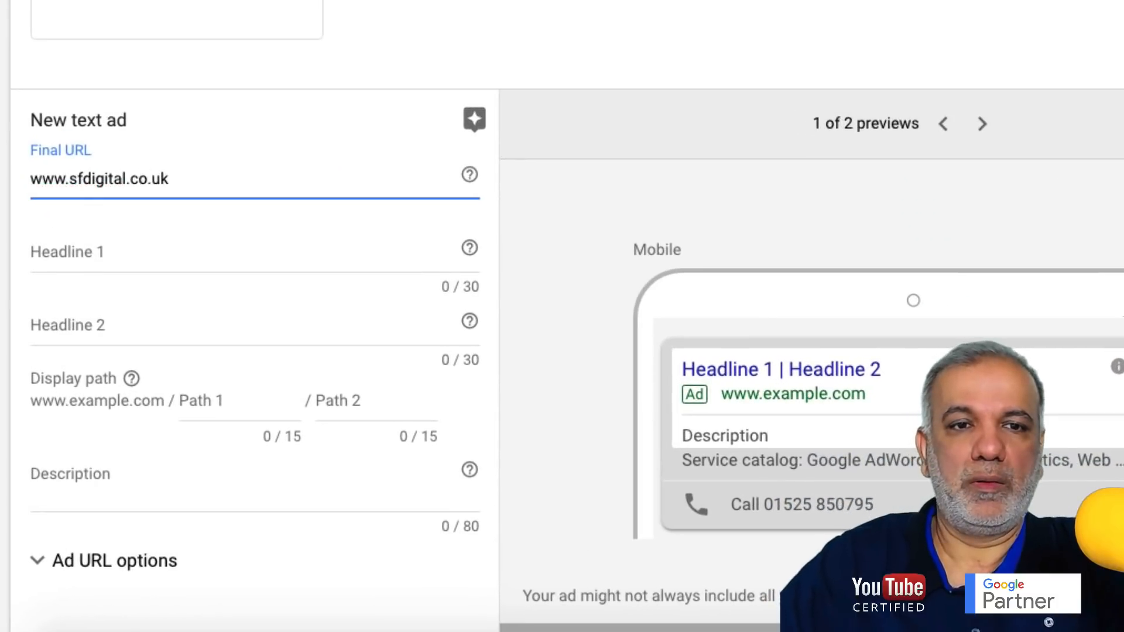
{"action": "key", "text": "Tab"}
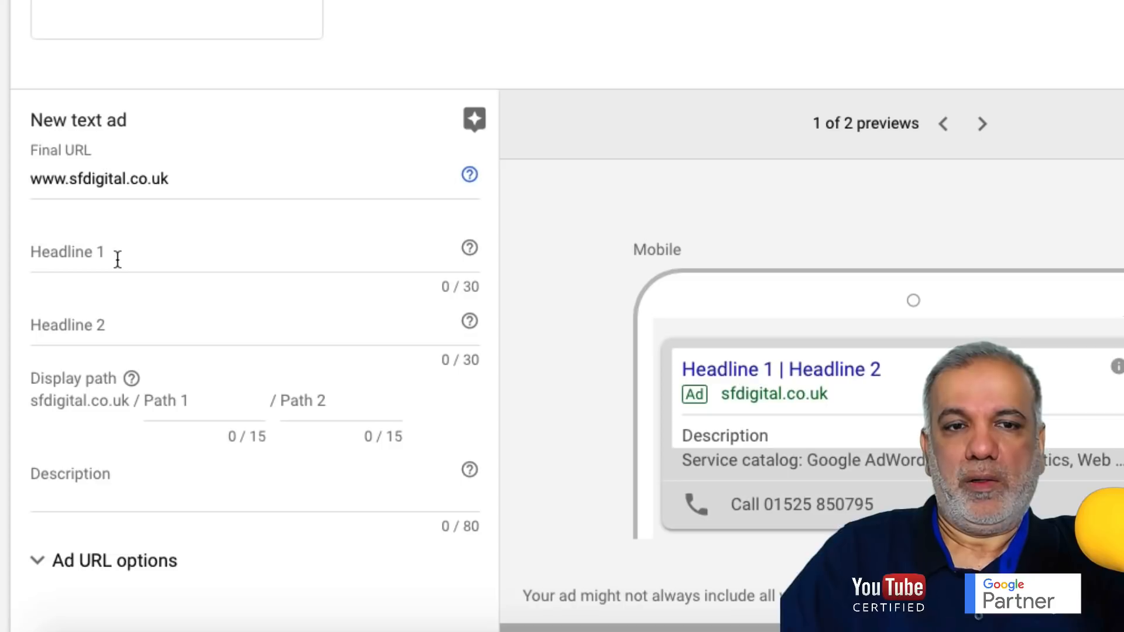
- Enter headlines 'Best Web Design Agency In UK' and 'Speak To A Web Expert Now!'
{"action": "left_click", "coordinate": [118, 259]}
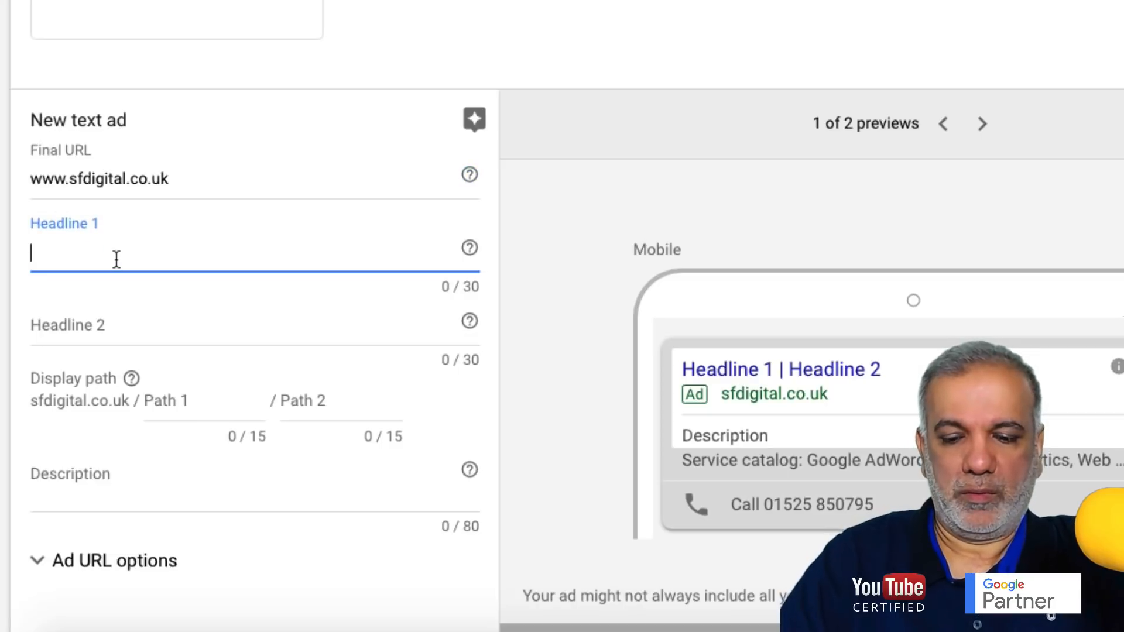
{"action": "type", "text": "Best "}
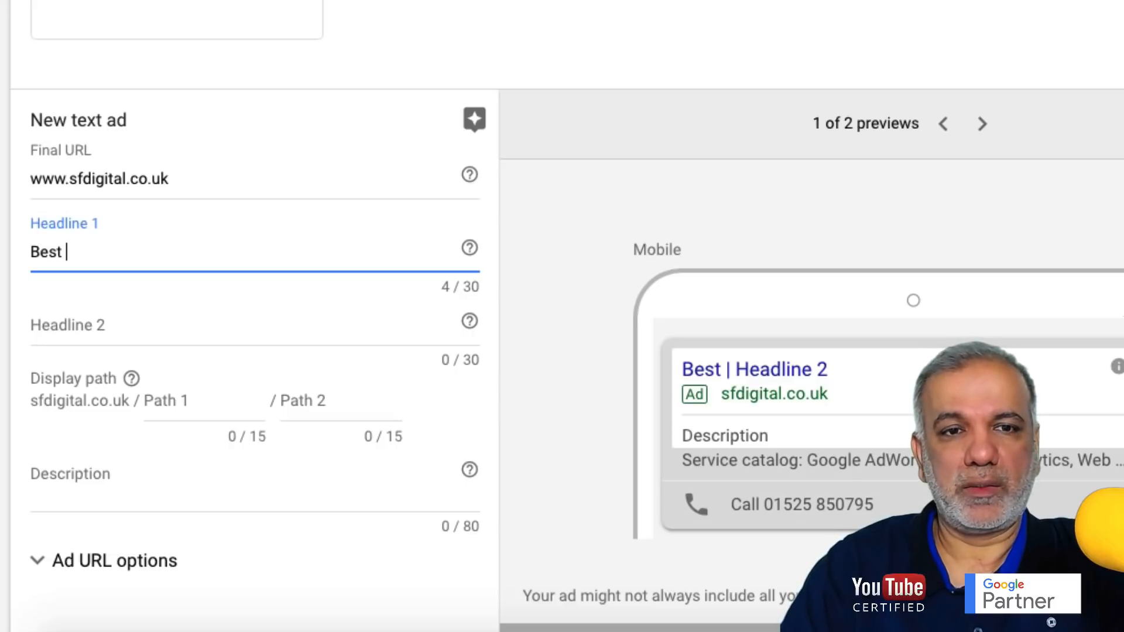
{"action": "type", "text": "Web De"}
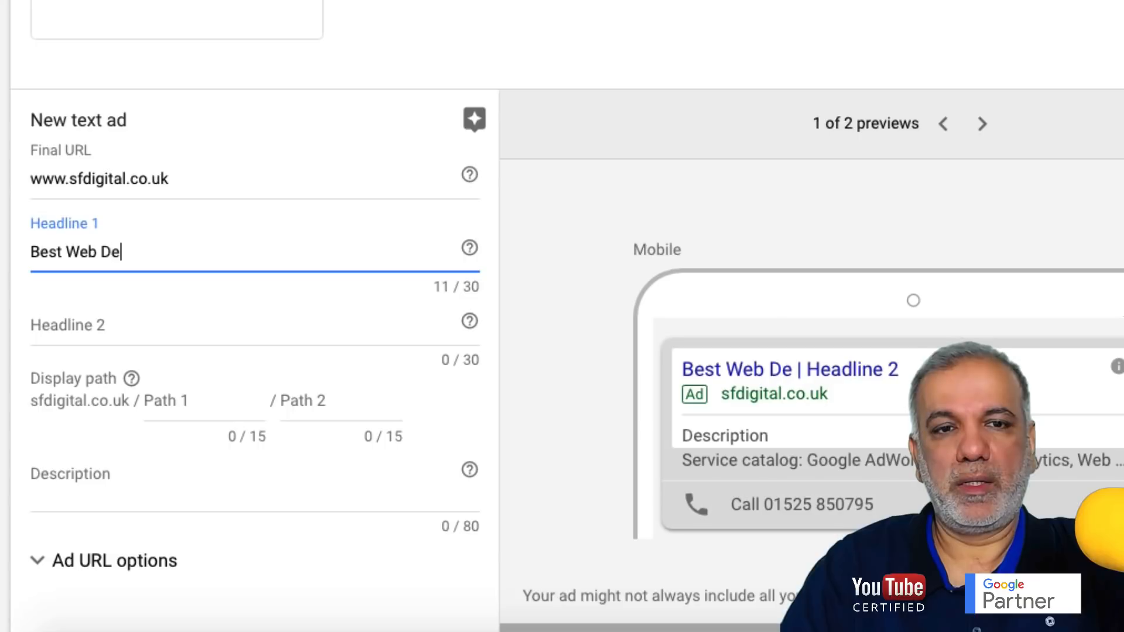
{"action": "type", "text": "sign Agen"}
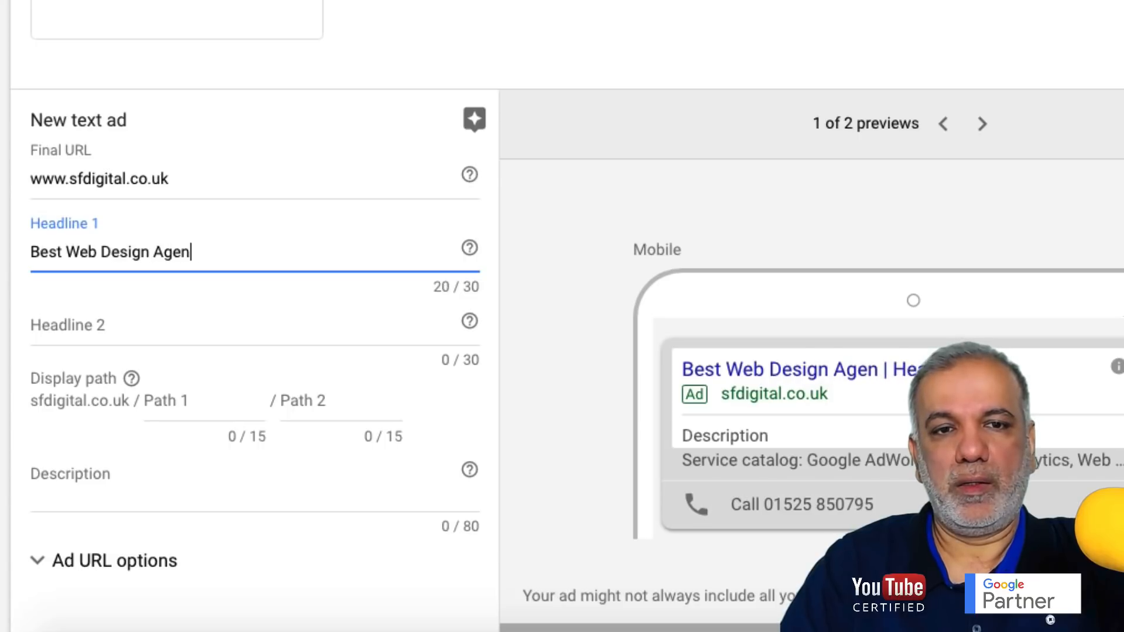
{"action": "type", "text": "cy In UK"}
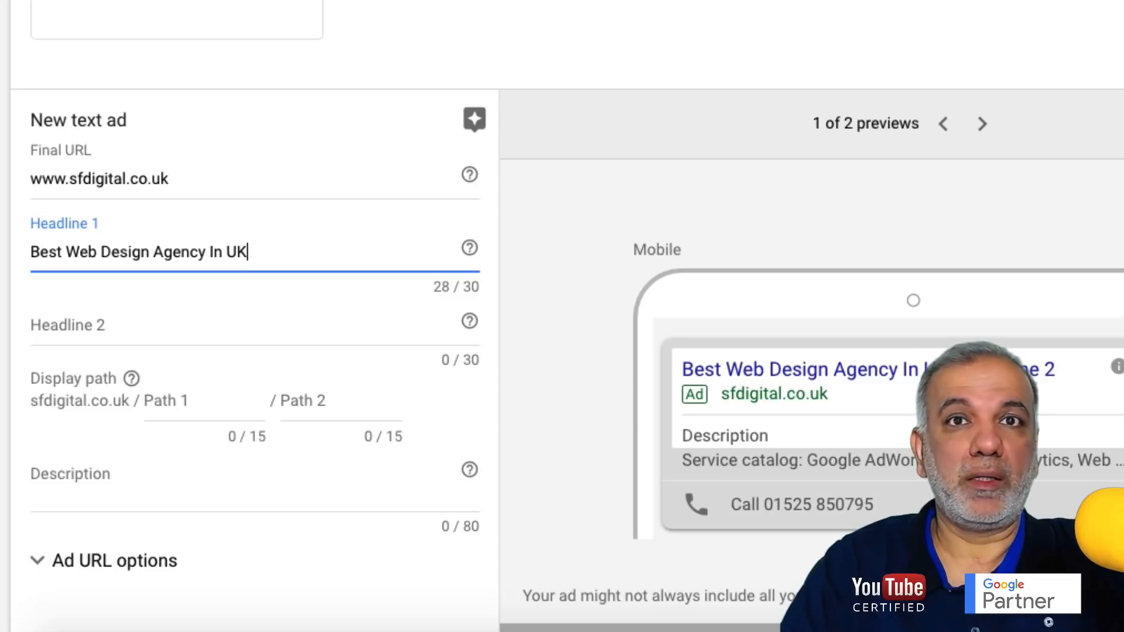
{"action": "key", "text": "Tab"}
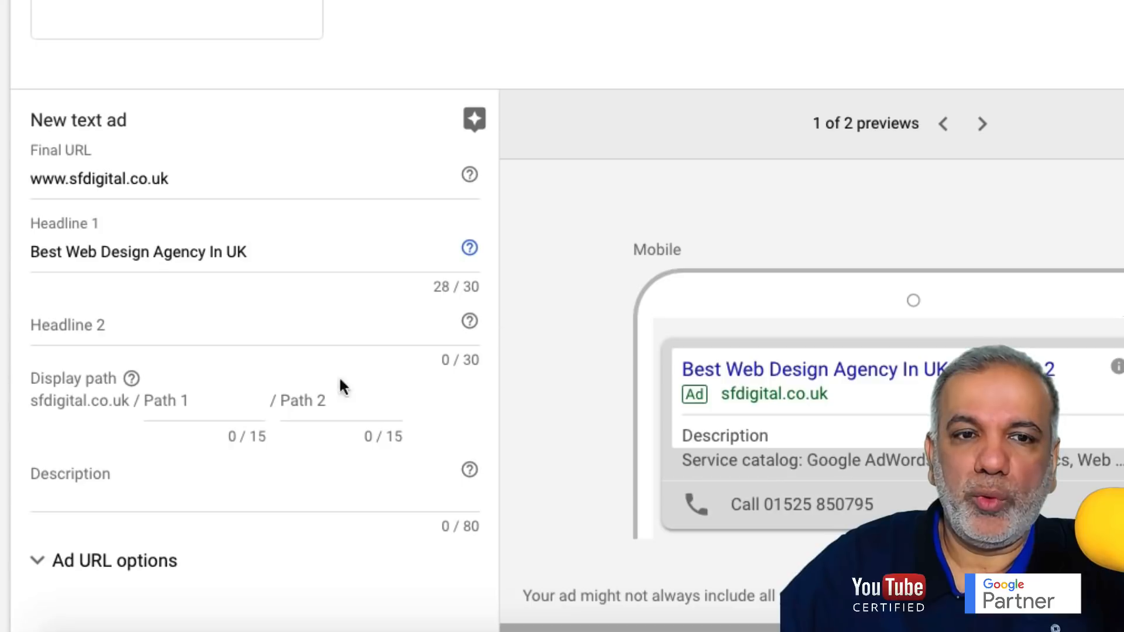
{"action": "left_click", "coordinate": [136, 331]}
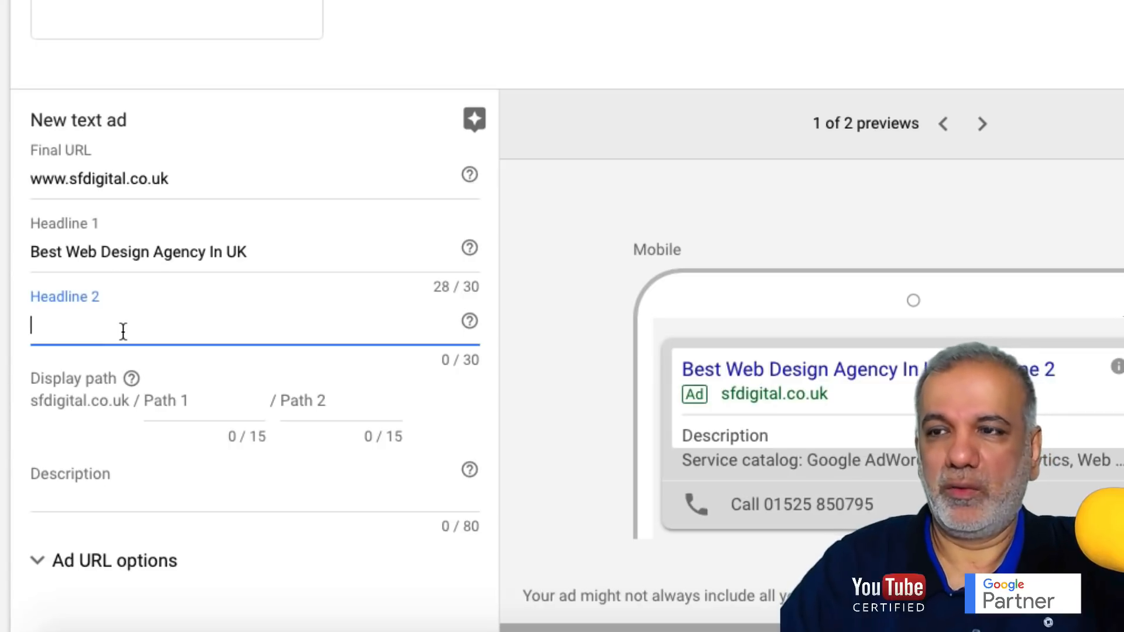
{"action": "type", "text": "S"}
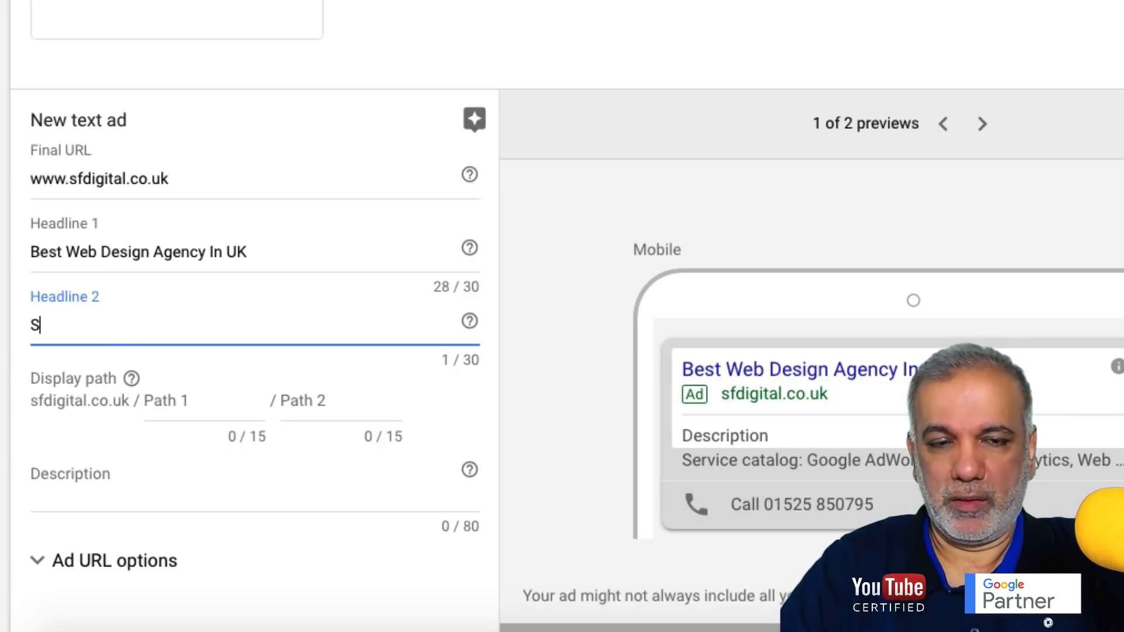
{"action": "type", "text": "peak To A "}
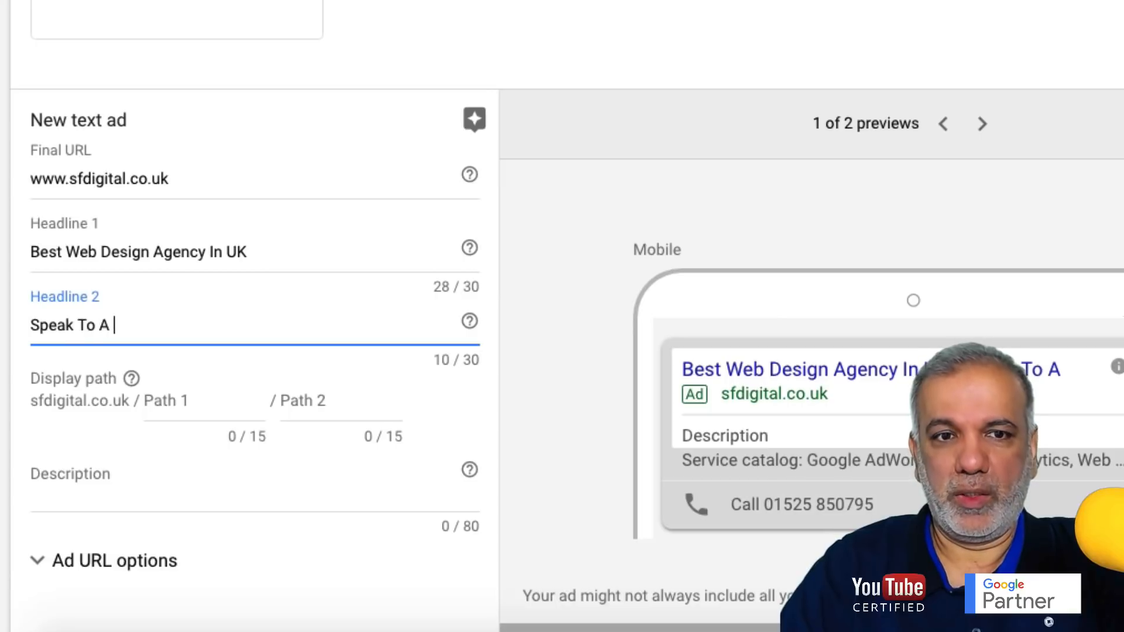
{"action": "type", "text": "Web"}
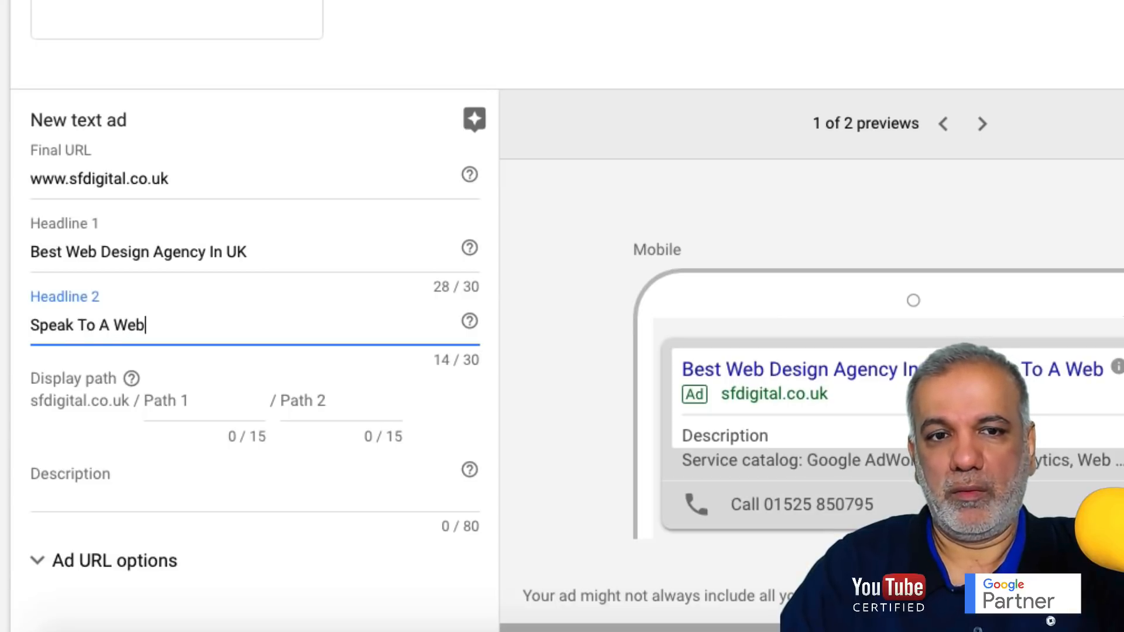
{"action": "type", "text": " Expert "}
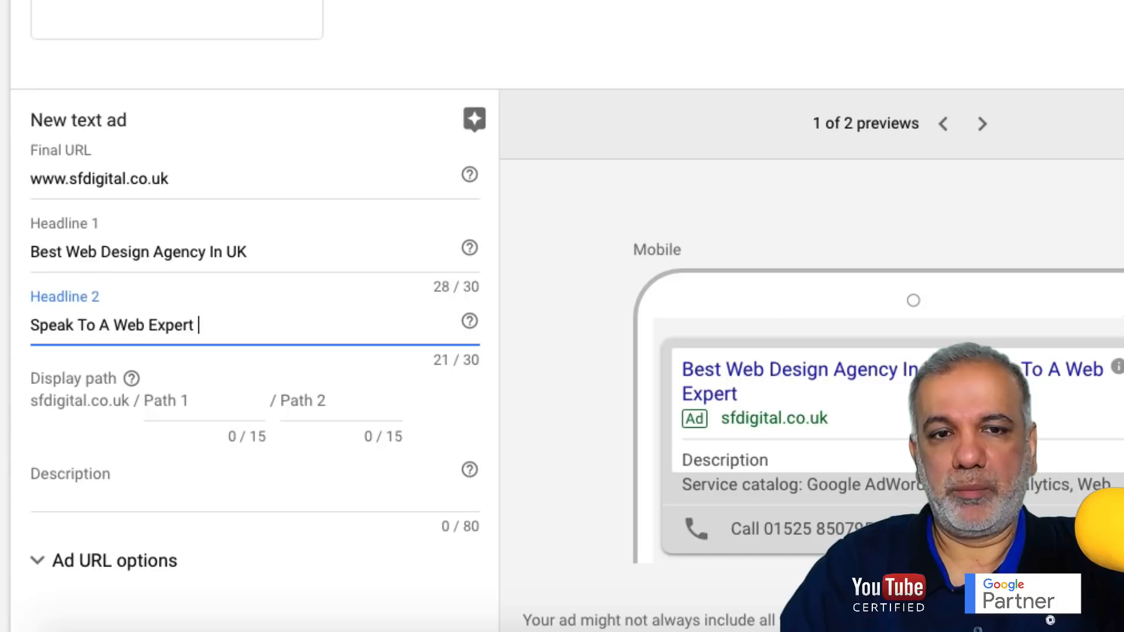
{"action": "type", "text": "Now!"}
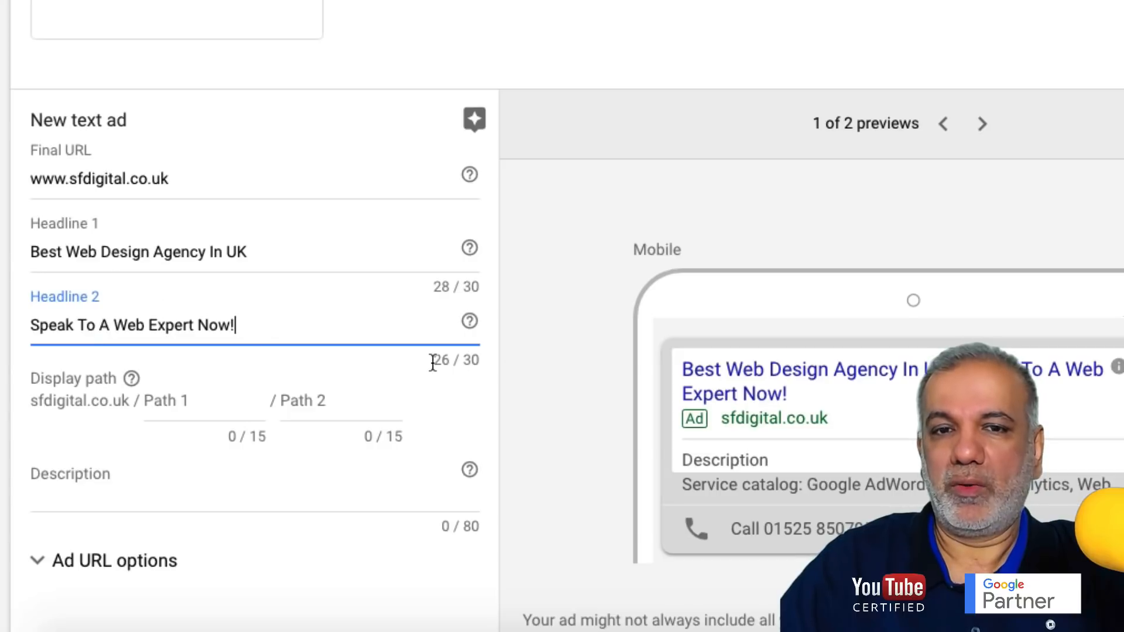
- Enter 'Web Design' as the first display path segment
{"action": "left_click", "coordinate": [203, 402]}
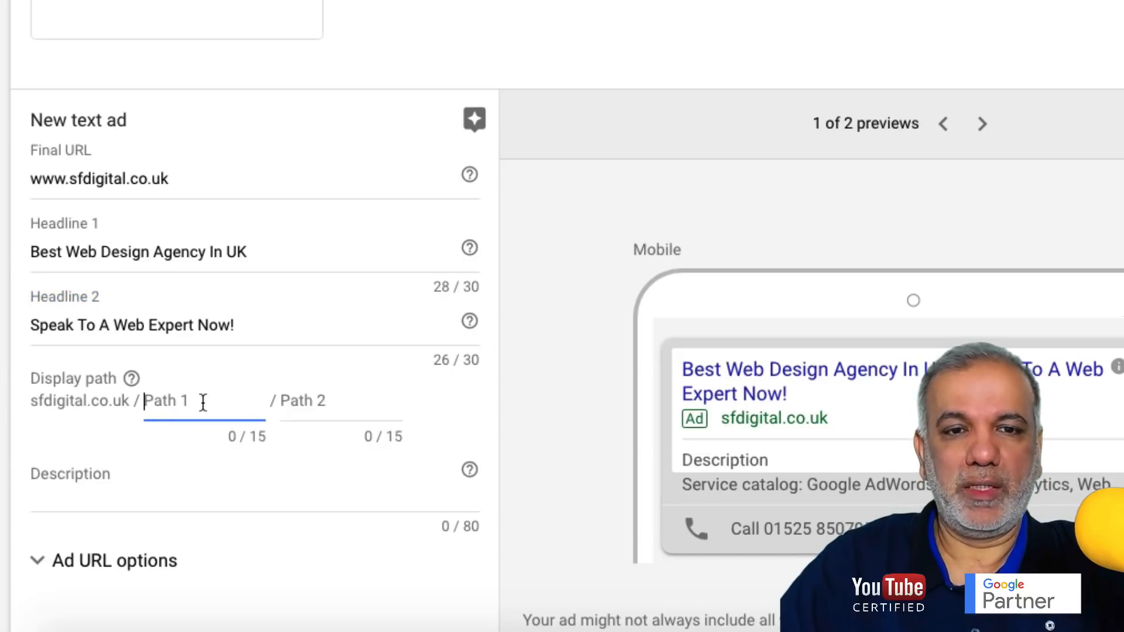
{"action": "type", "text": "Web"}
{"action": "key", "text": "Tab"}
{"action": "type", "text": "de"}
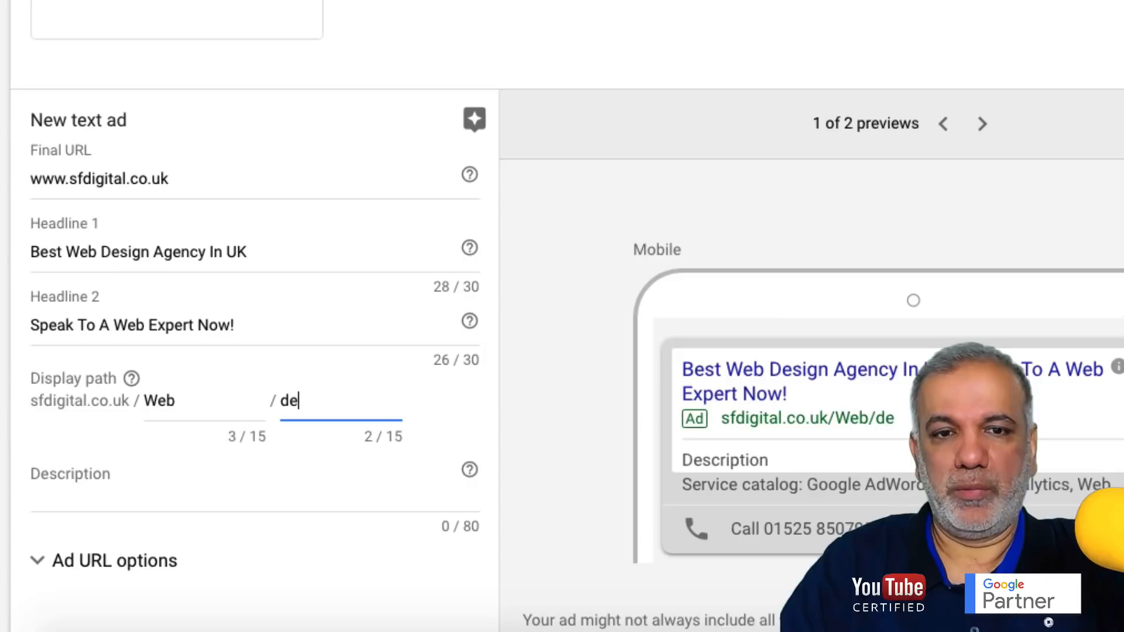
{"action": "key", "text": "BackSpace"}
{"action": "key", "text": "BackSpace"}
{"action": "type", "text": "Design"}
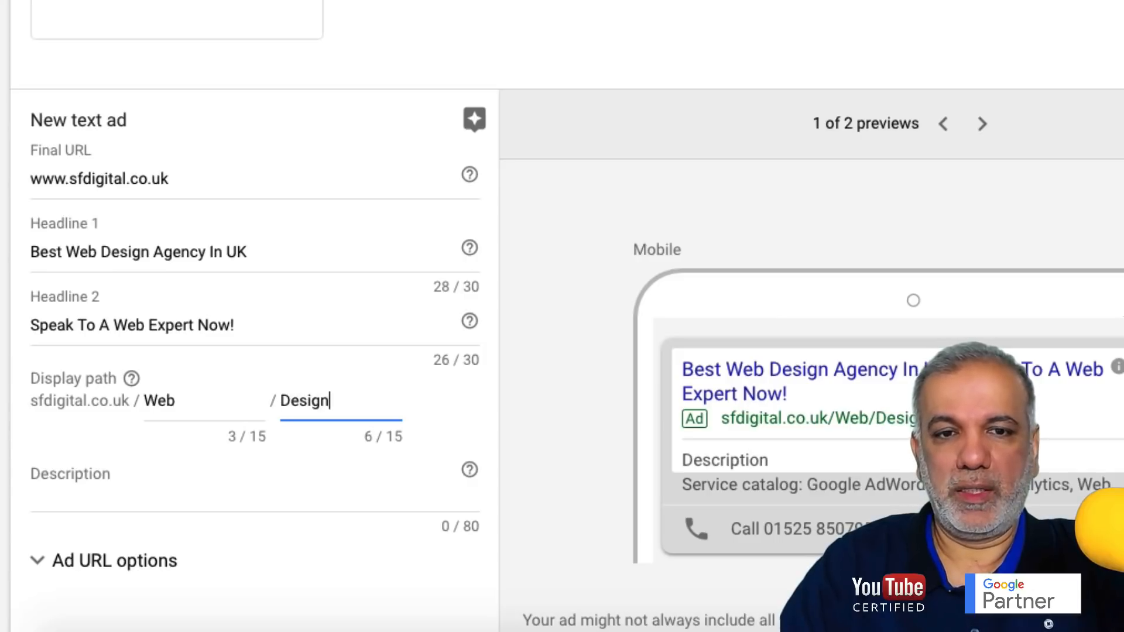
{"action": "left_click", "coordinate": [211, 401]}
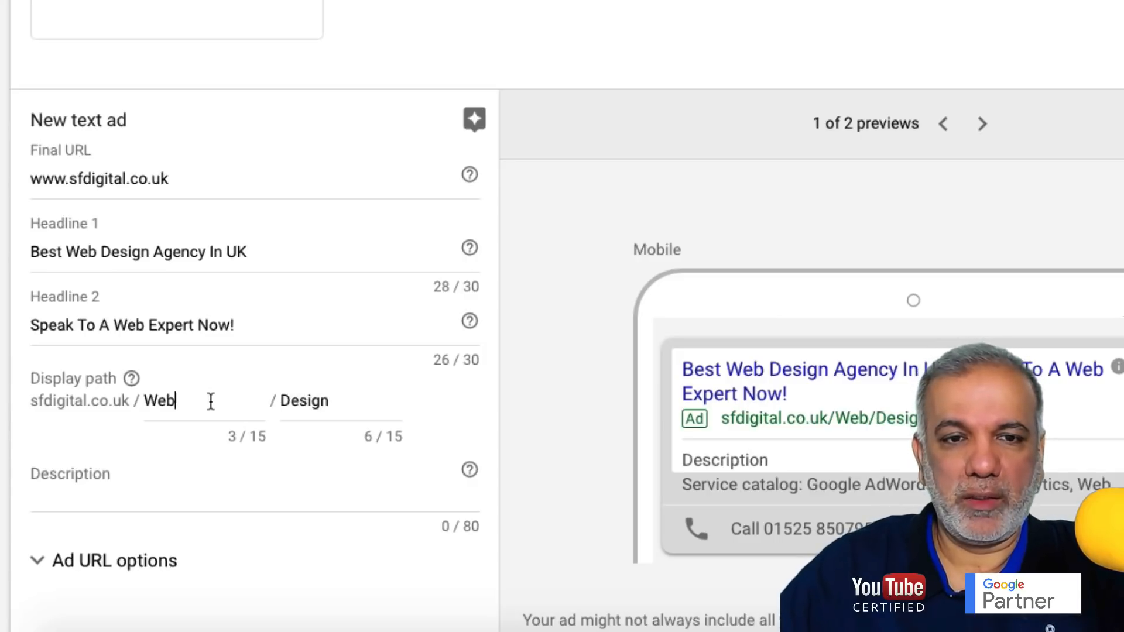
{"action": "type", "text": "De"}
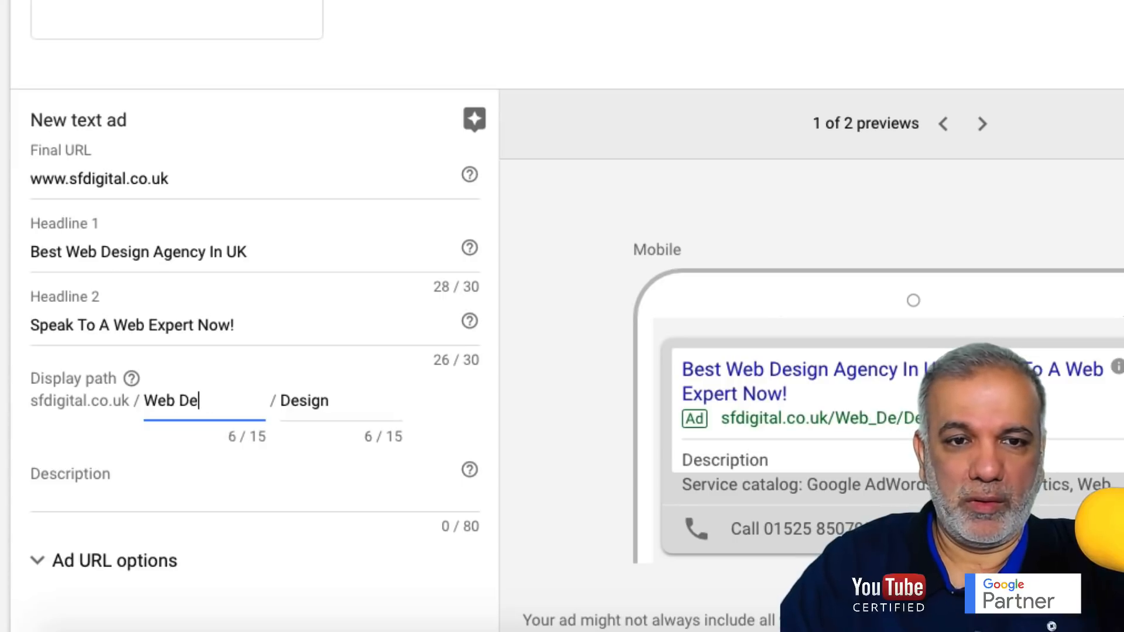
{"action": "type", "text": "sign"}
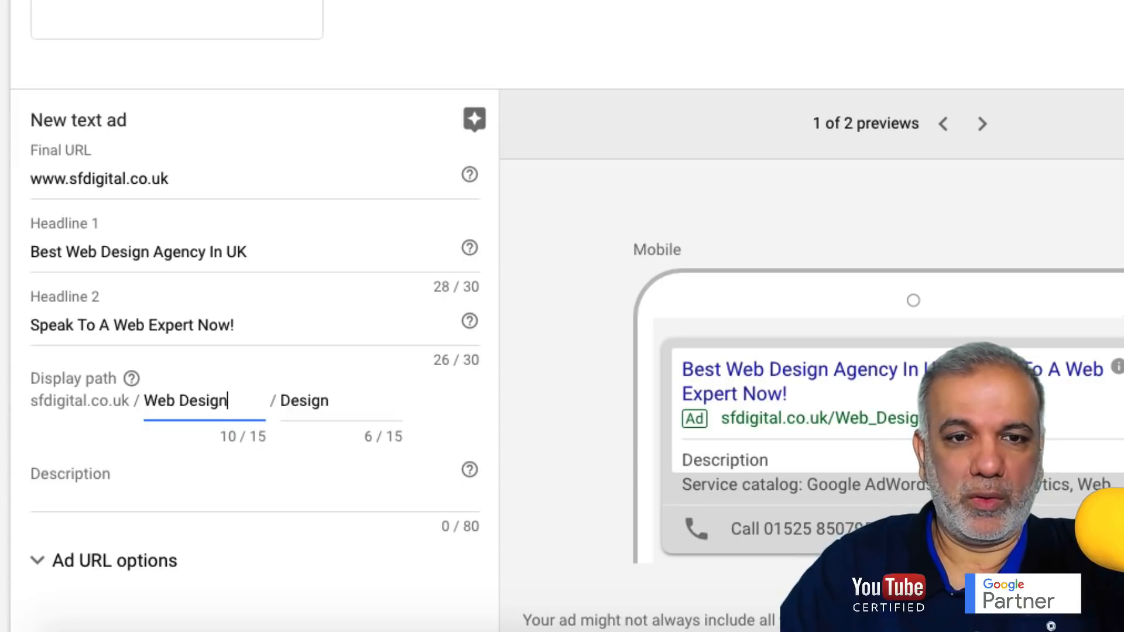
- Replace the second display path segment with 'Agency'
{"action": "left_click_drag", "start_coordinate": [336, 400], "coordinate": [284, 400]}
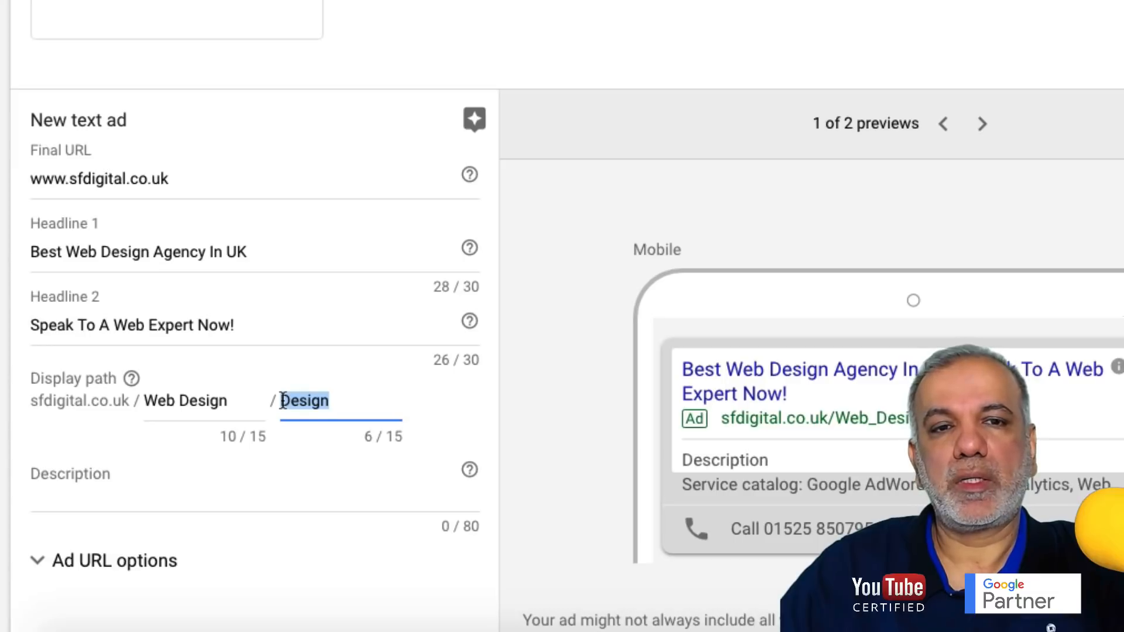
{"action": "type", "text": "Expert"}
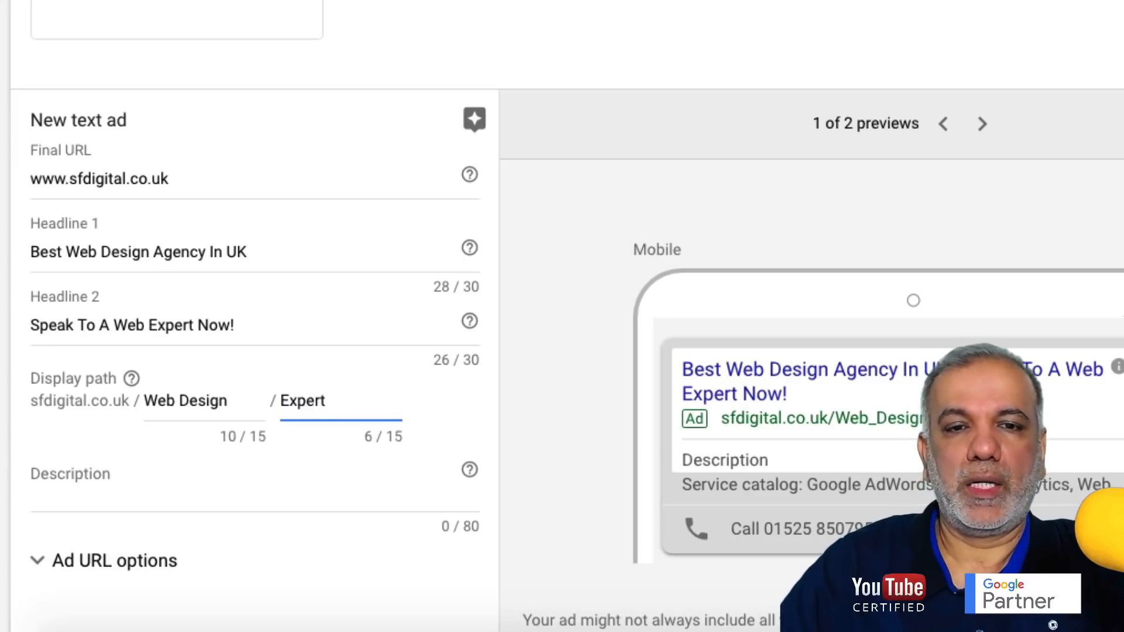
{"action": "key", "text": "BackSpace"}
{"action": "key", "text": "BackSpace"}
{"action": "key", "text": "BackSpace"}
{"action": "key", "text": "BackSpace"}
{"action": "key", "text": "BackSpace"}
{"action": "key", "text": "BackSpace"}
{"action": "type", "text": "Agenc"}
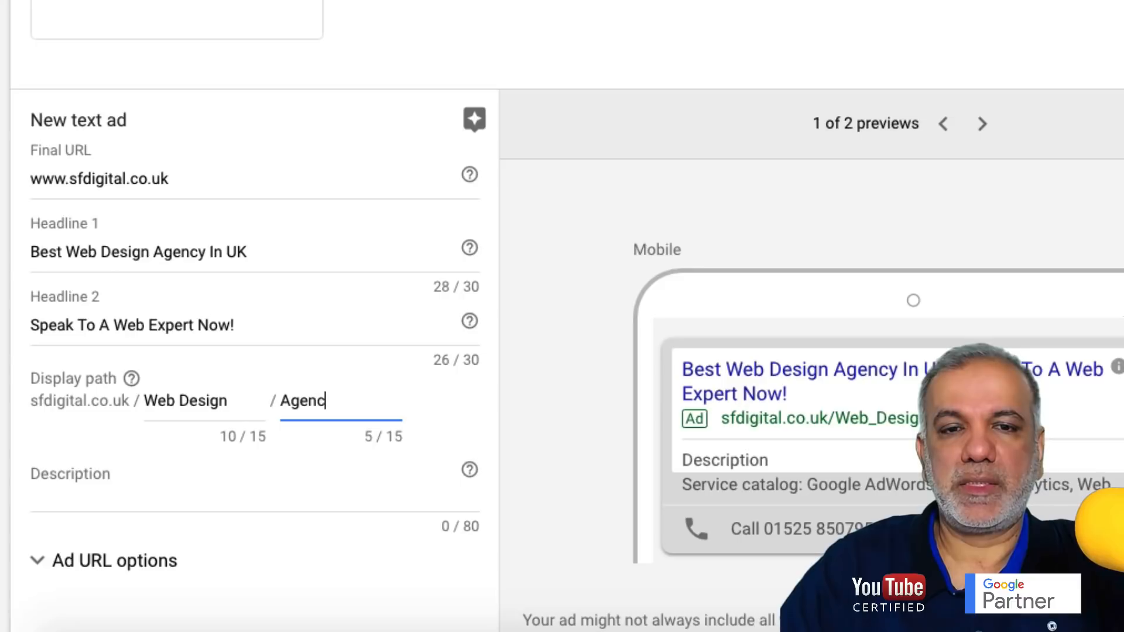
{"action": "type", "text": "y"}
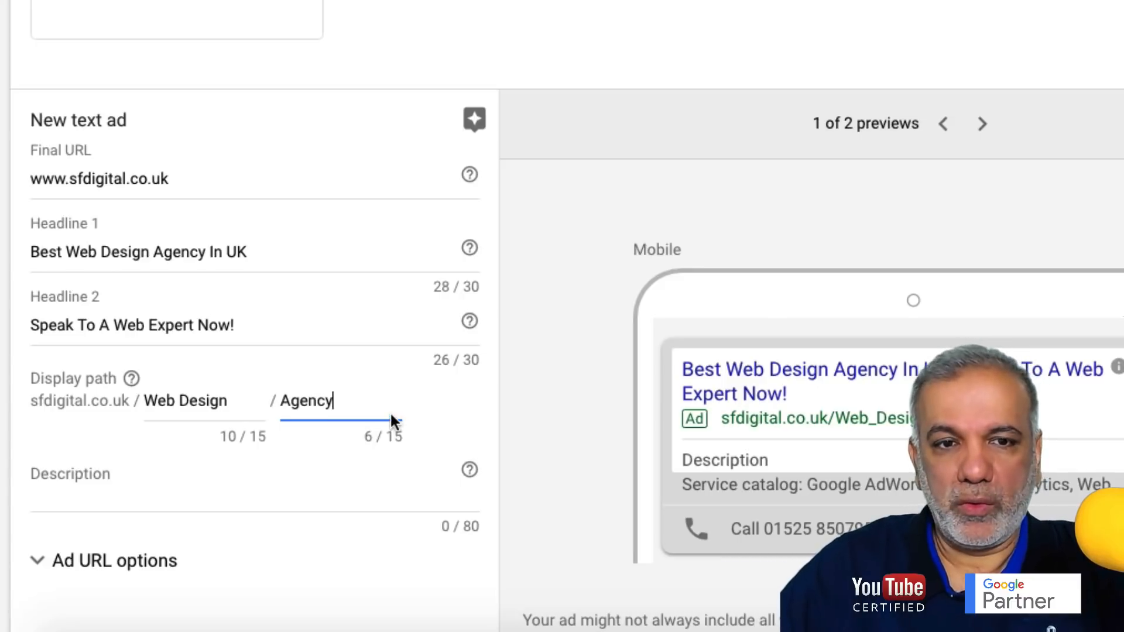
{"action": "scroll", "coordinate": [390, 412], "scroll_direction": "down", "scroll_amount": 2}
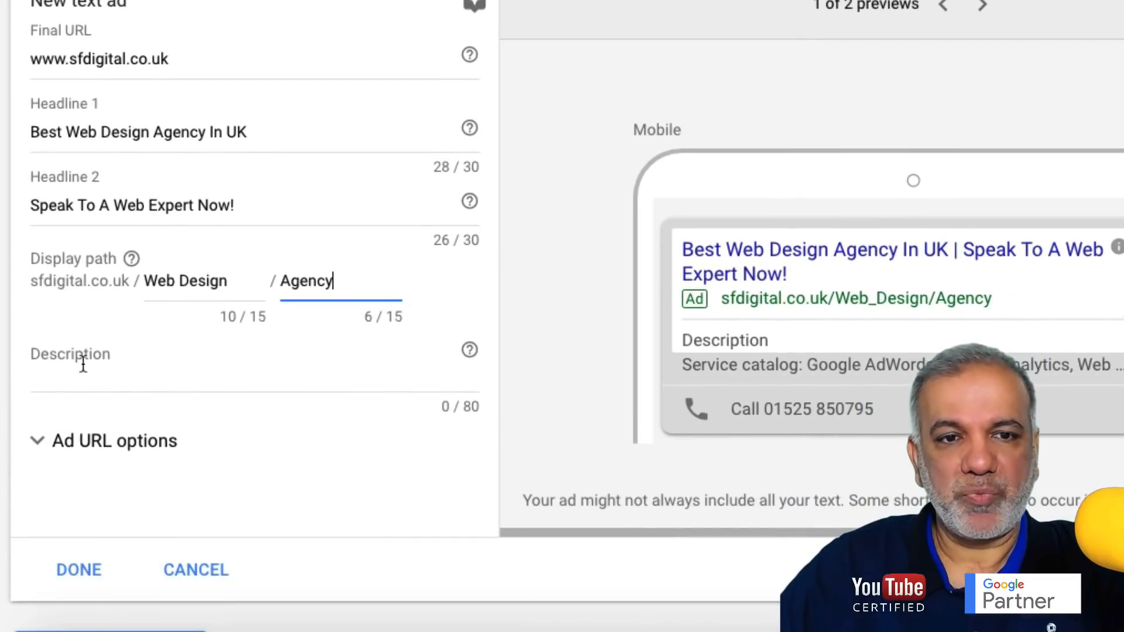
- Paste the prepared description and cut 'With Your Website Today!', ending the sentence with a period
{"action": "left_click", "coordinate": [83, 364]}
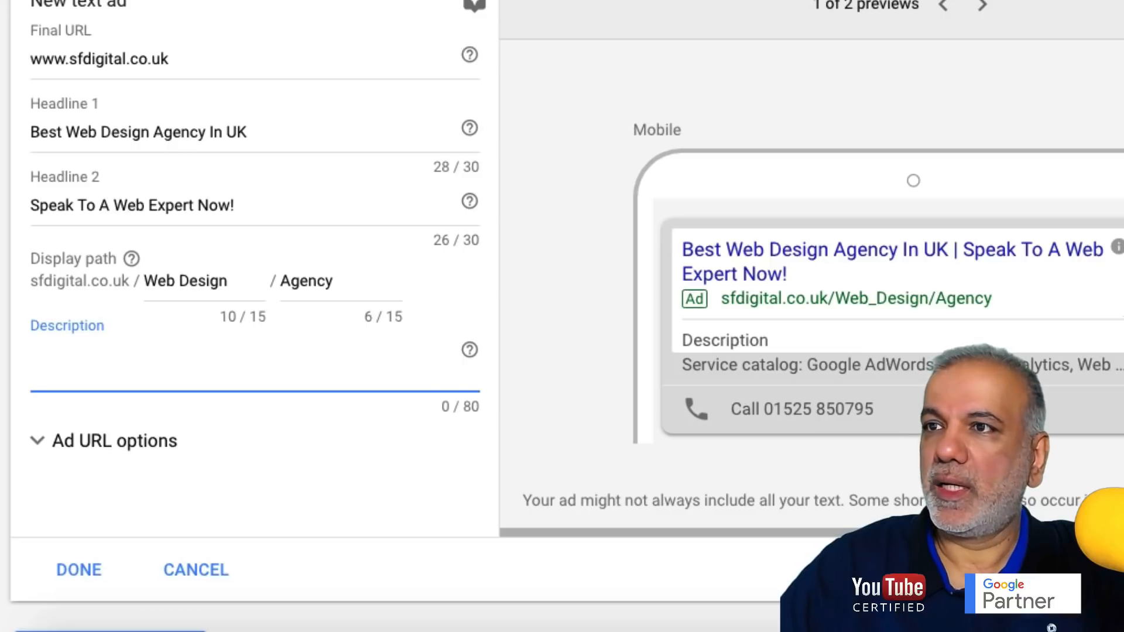
{"action": "key", "text": "super+Tab"}
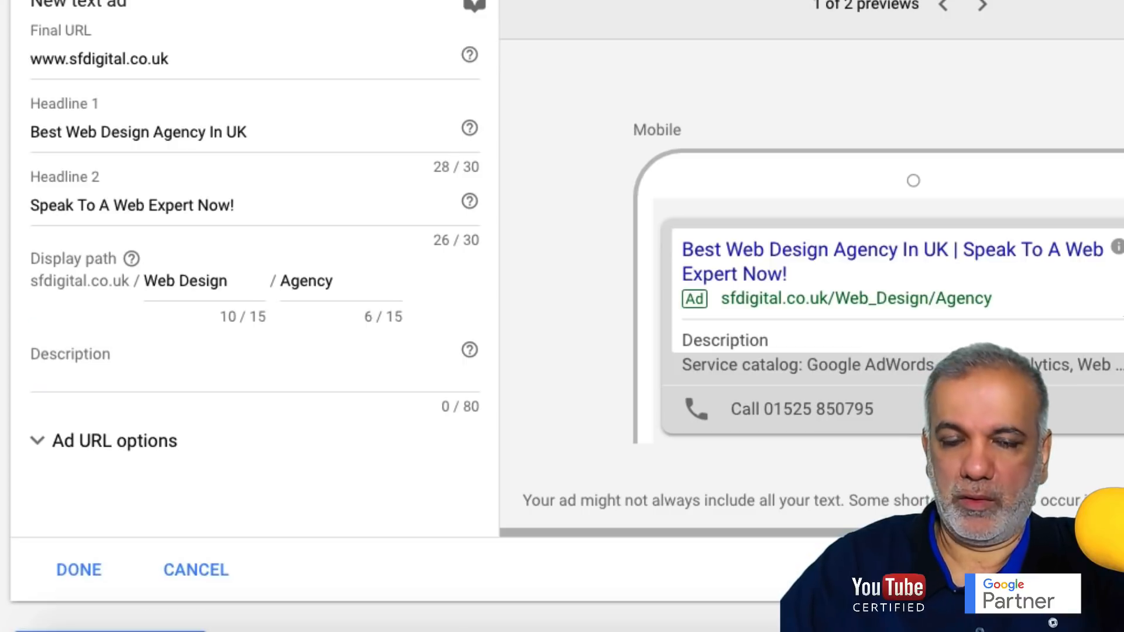
{"action": "left_click", "coordinate": [173, 372]}
{"action": "type", "text": "We Offer A Complete & Professional Web Design Service. Increase Leads & Sales With Your Website Today!"}
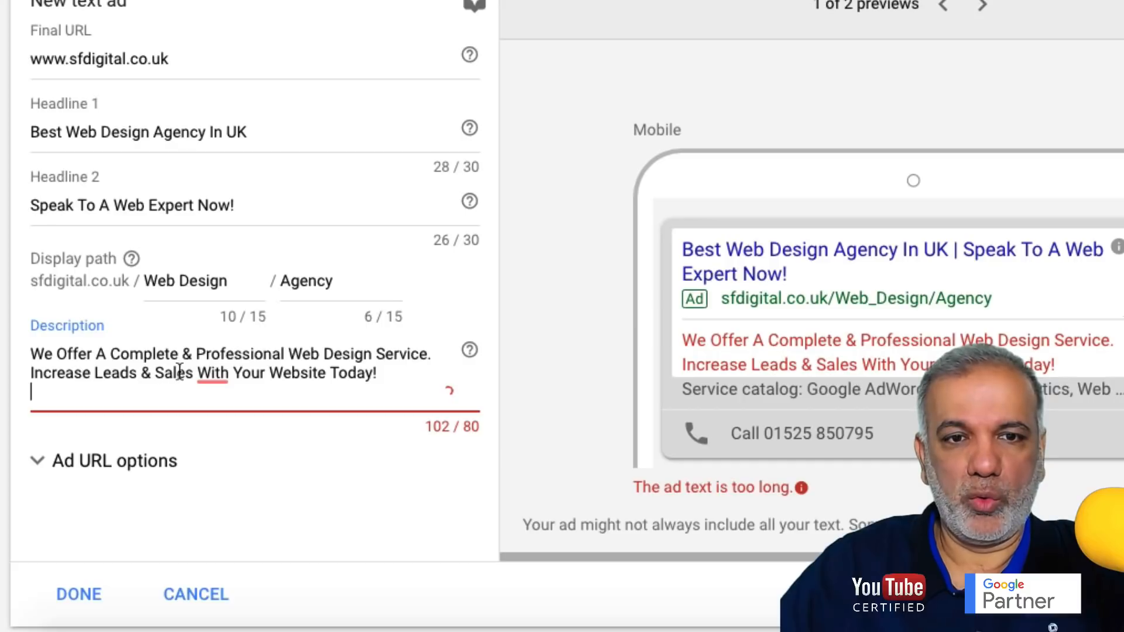
{"action": "left_click_drag", "start_coordinate": [31, 374], "coordinate": [32, 400]}
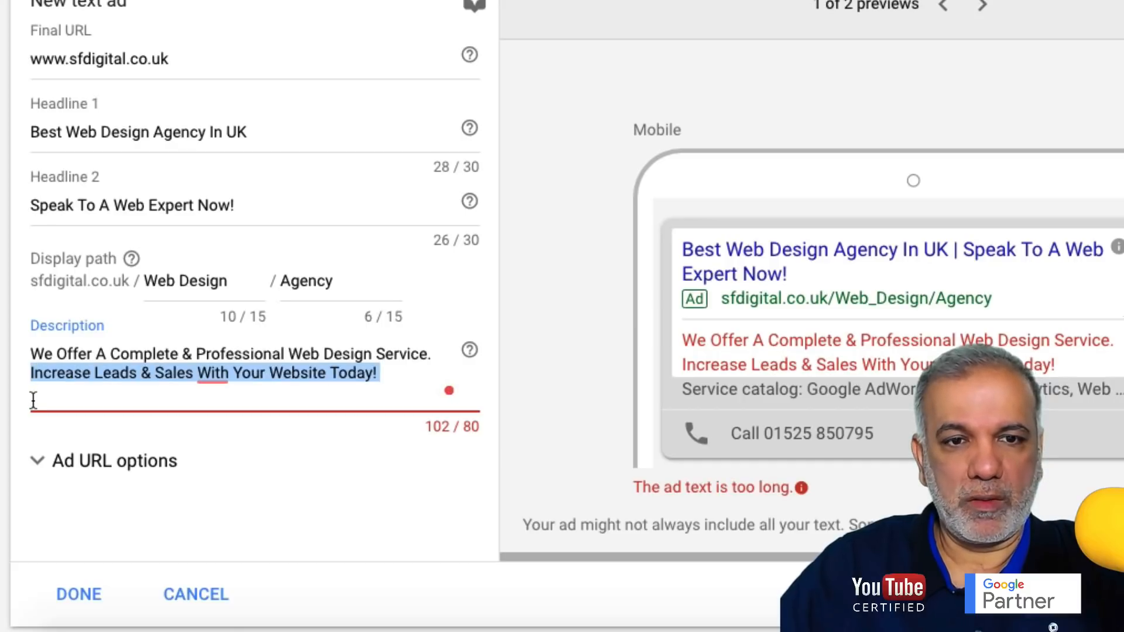
{"action": "left_click", "coordinate": [209, 372]}
{"action": "double_click", "coordinate": [202, 372]}
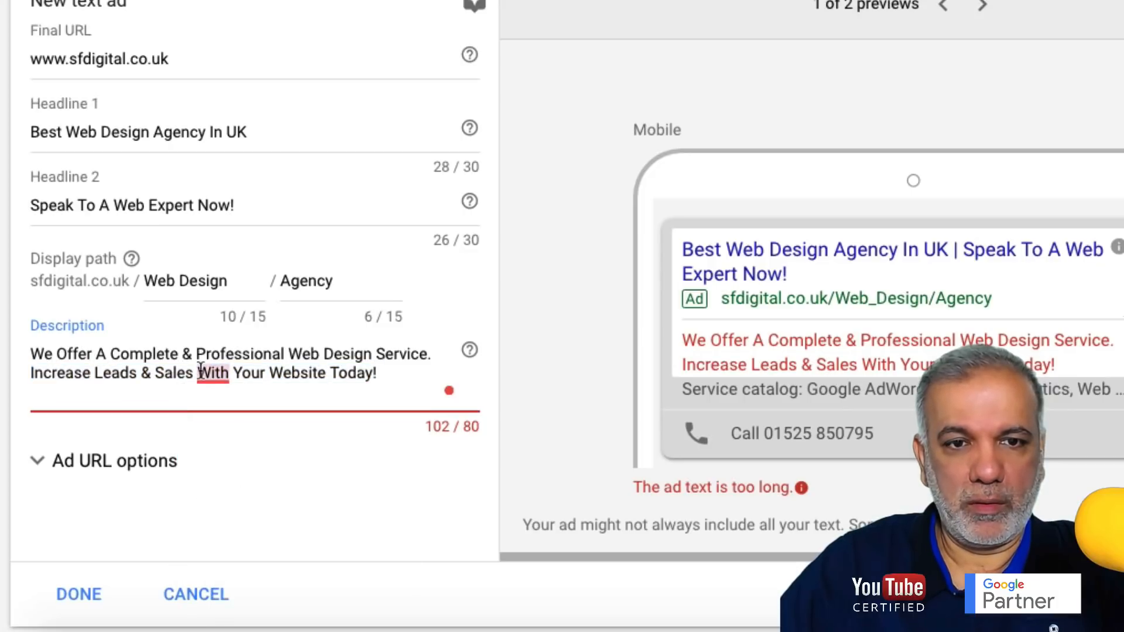
{"action": "left_click_drag", "start_coordinate": [198, 370], "coordinate": [449, 373]}
{"action": "key", "text": "BackSpace"}
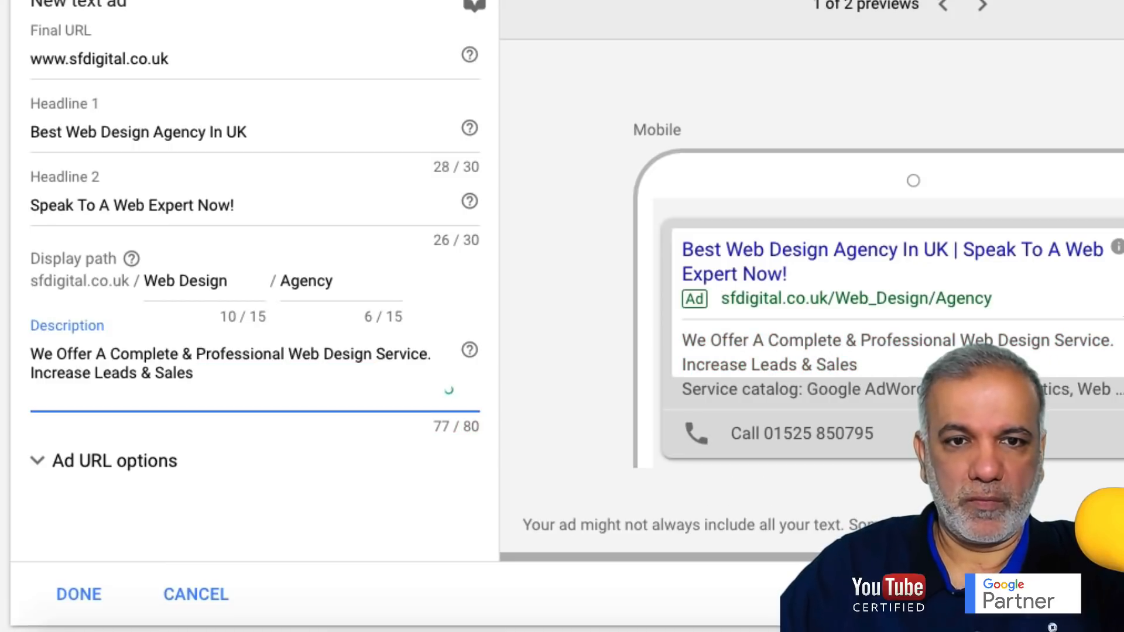
{"action": "type", "text": "."}
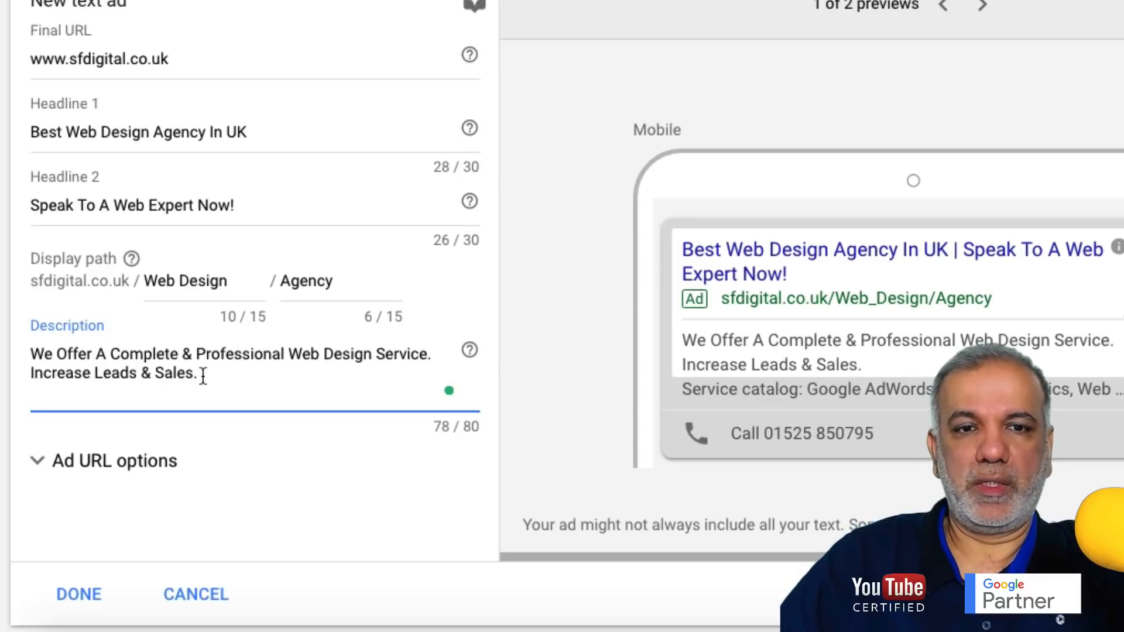
- Replace the 'Increase Leads & Sales.' line with 'Call Now To Speak To Us'
{"action": "left_click_drag", "start_coordinate": [203, 375], "coordinate": [30, 375]}
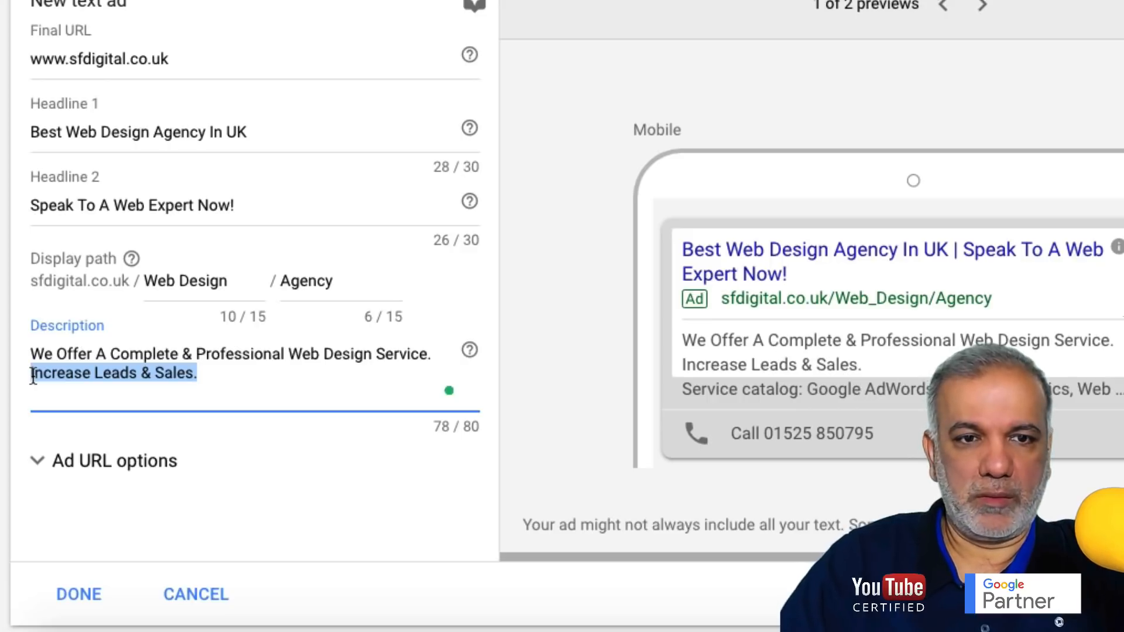
{"action": "key", "text": "BackSpace"}
{"action": "key", "text": "BackSpace"}
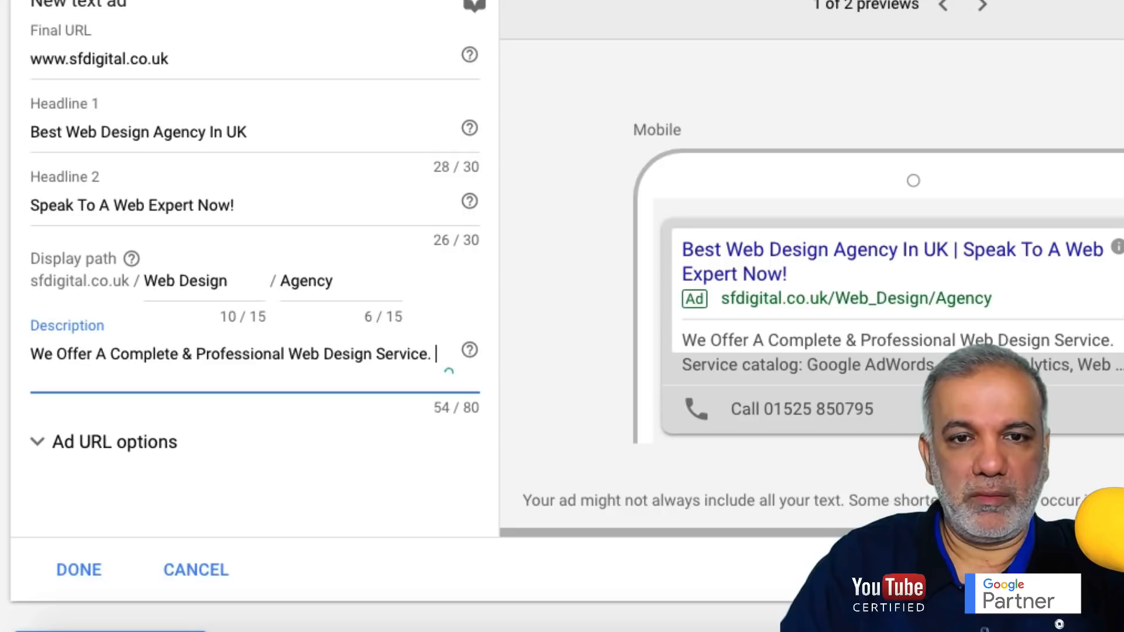
{"action": "type", "text": "C"}
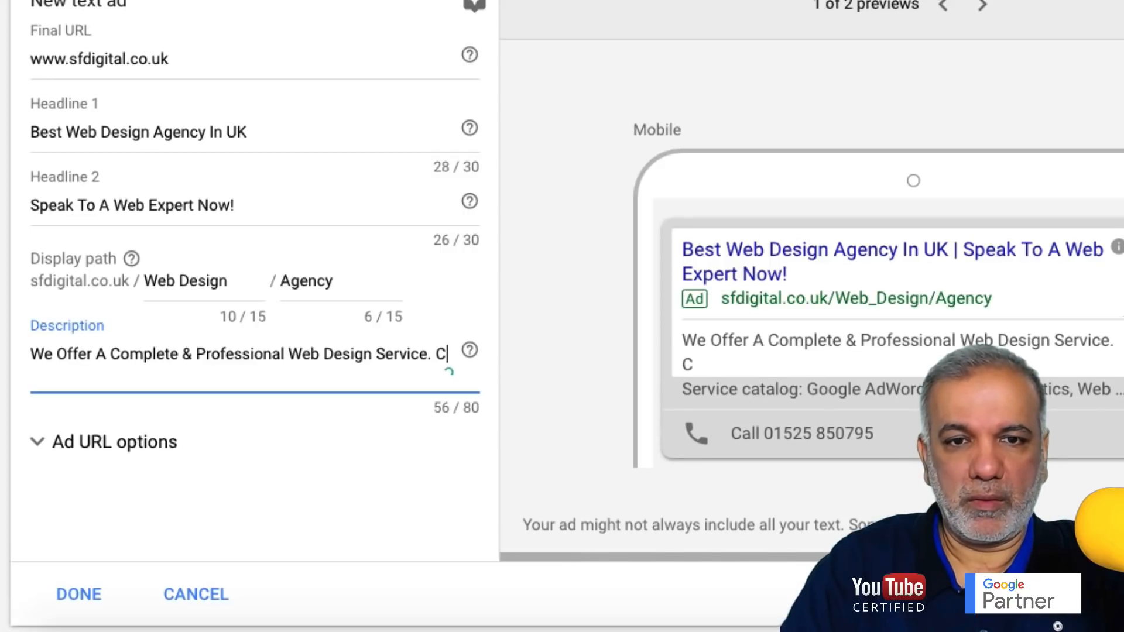
{"action": "type", "text": "all "}
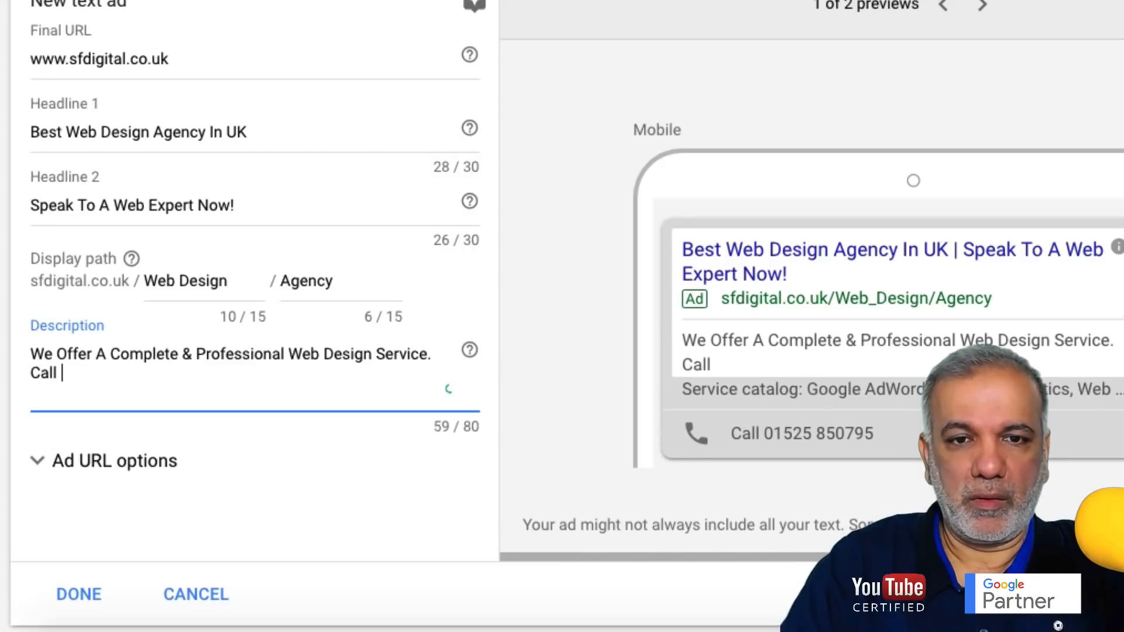
{"action": "type", "text": "Now To S"}
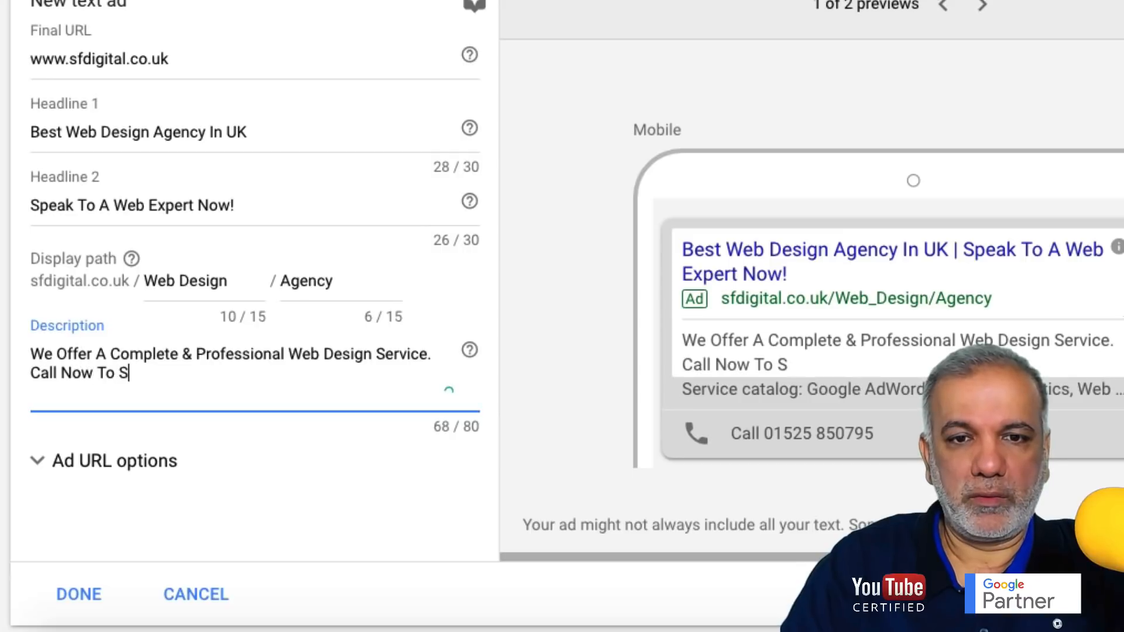
{"action": "type", "text": "peak "}
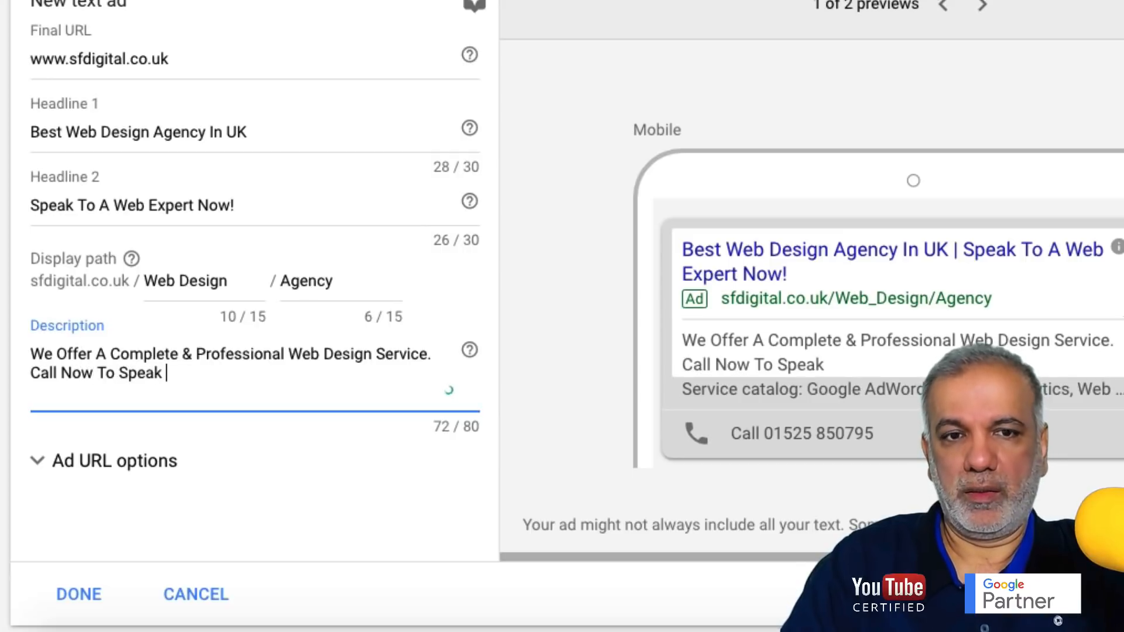
{"action": "type", "text": "To Us"}
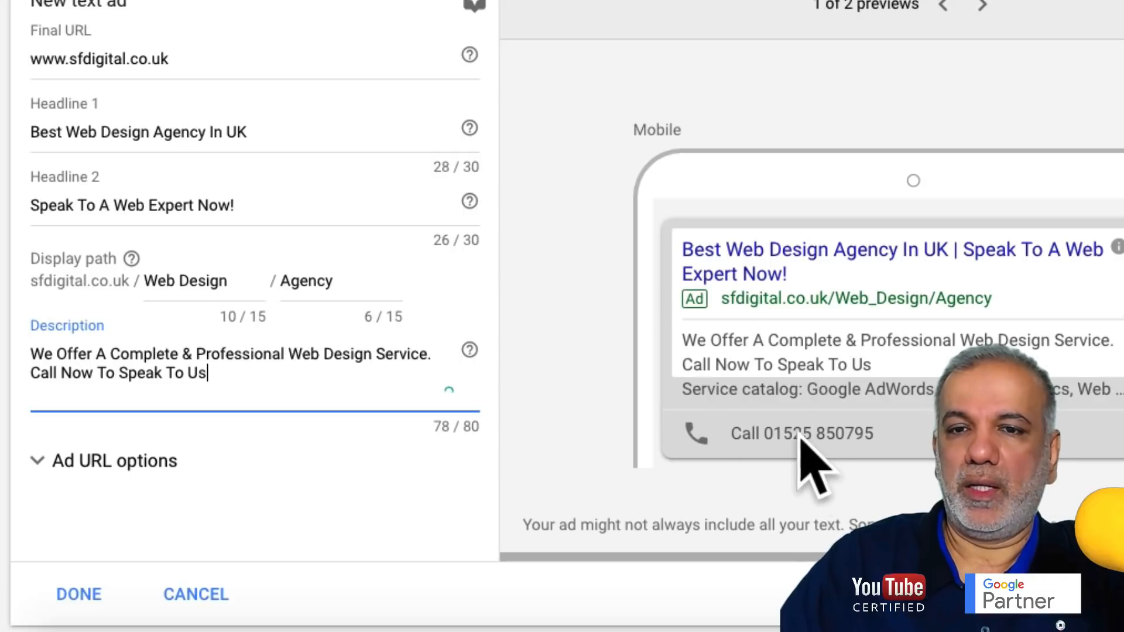
{"action": "scroll", "coordinate": [269, 338], "scroll_direction": "down", "scroll_amount": 3}
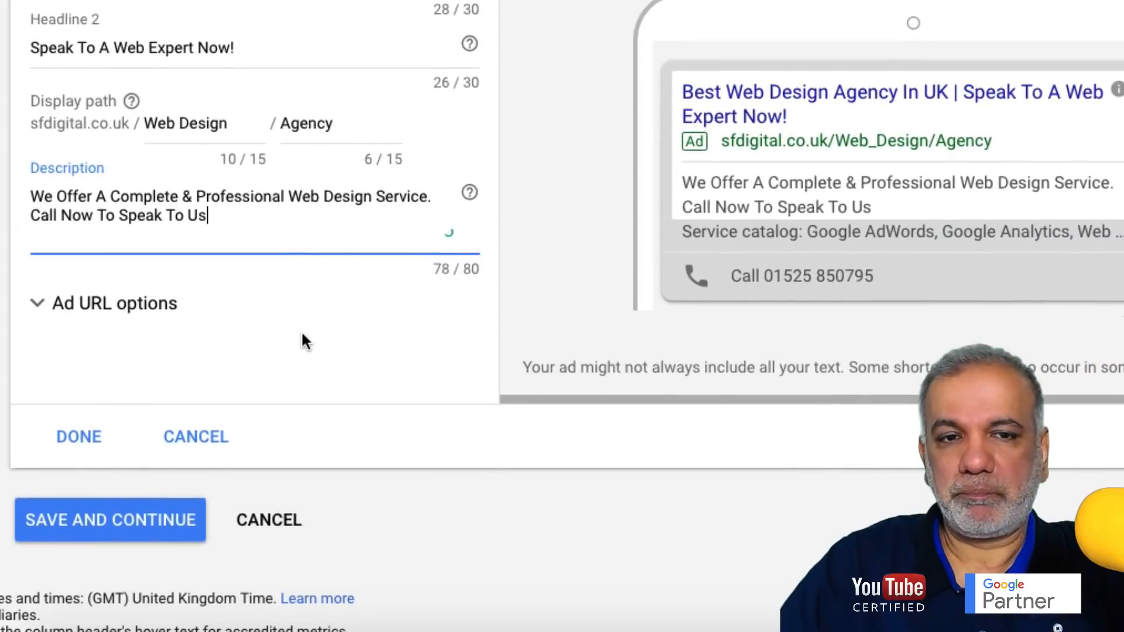
- Save the ad and, after the punctuation warning, remove the '!' from Headline 2
{"action": "left_click", "coordinate": [76, 440]}
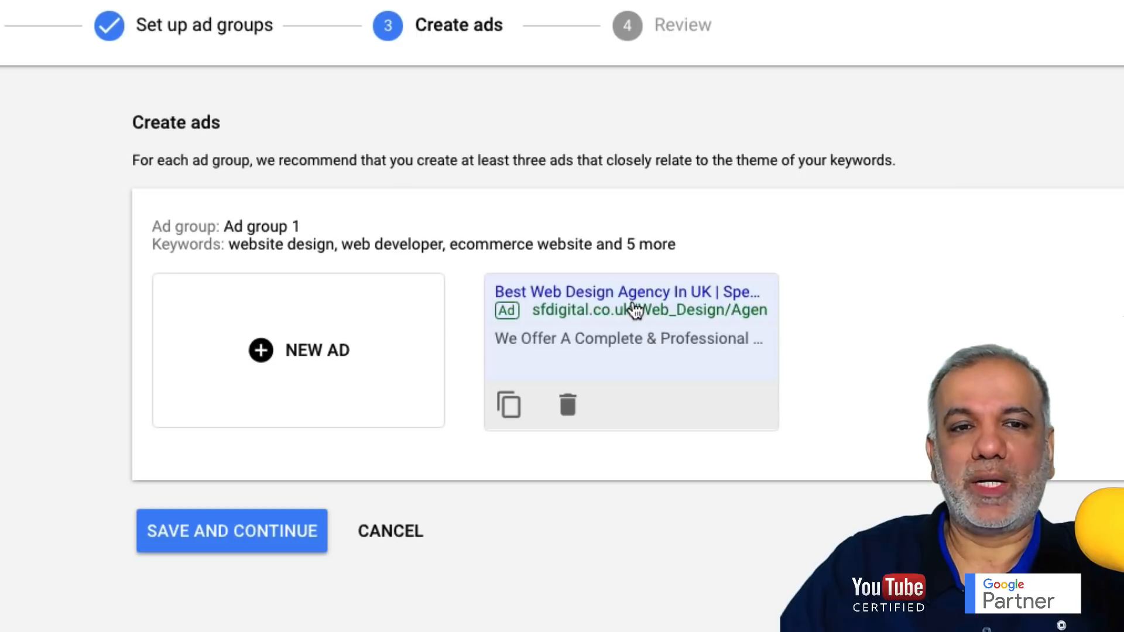
{"action": "left_click", "coordinate": [226, 534]}
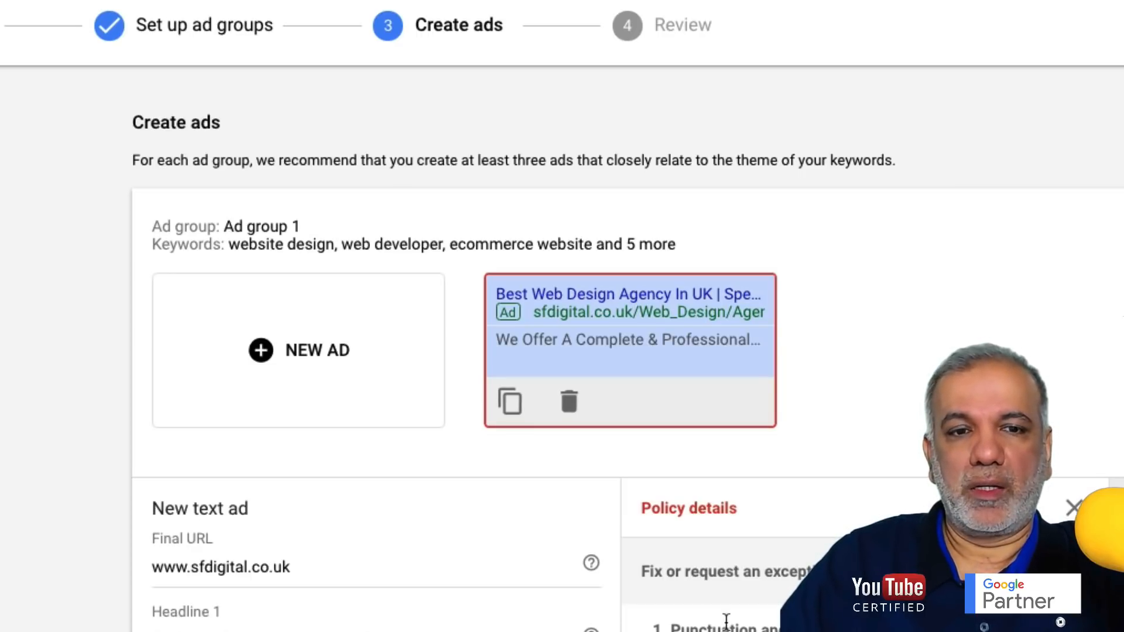
{"action": "scroll", "coordinate": [726, 620], "scroll_direction": "down", "scroll_amount": 3}
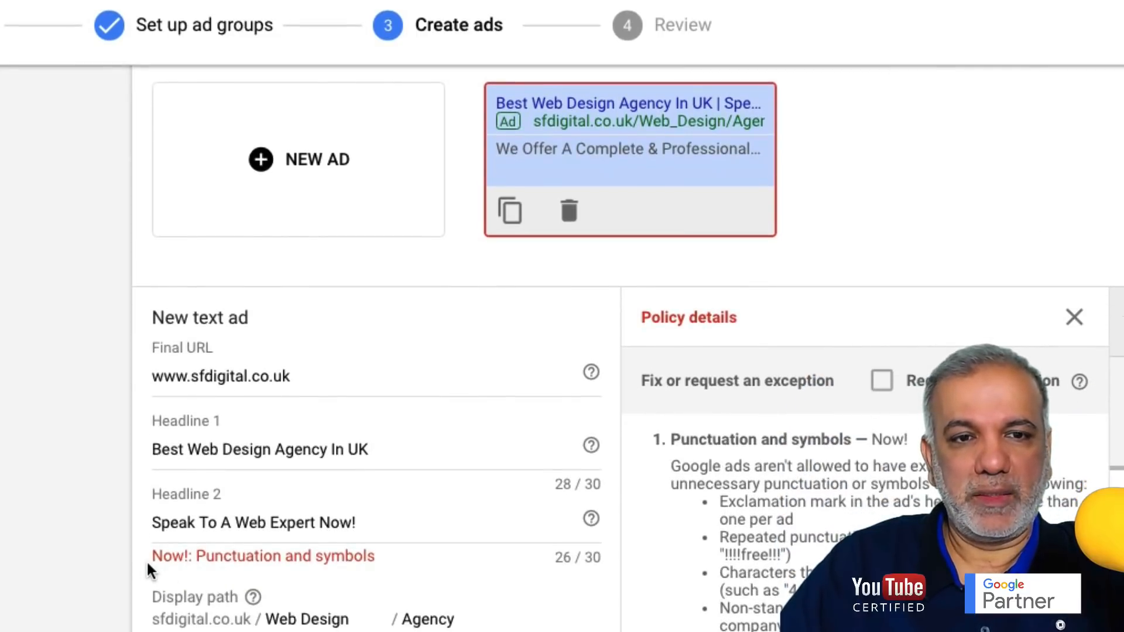
{"action": "left_click", "coordinate": [374, 525]}
{"action": "key", "text": "BackSpace"}
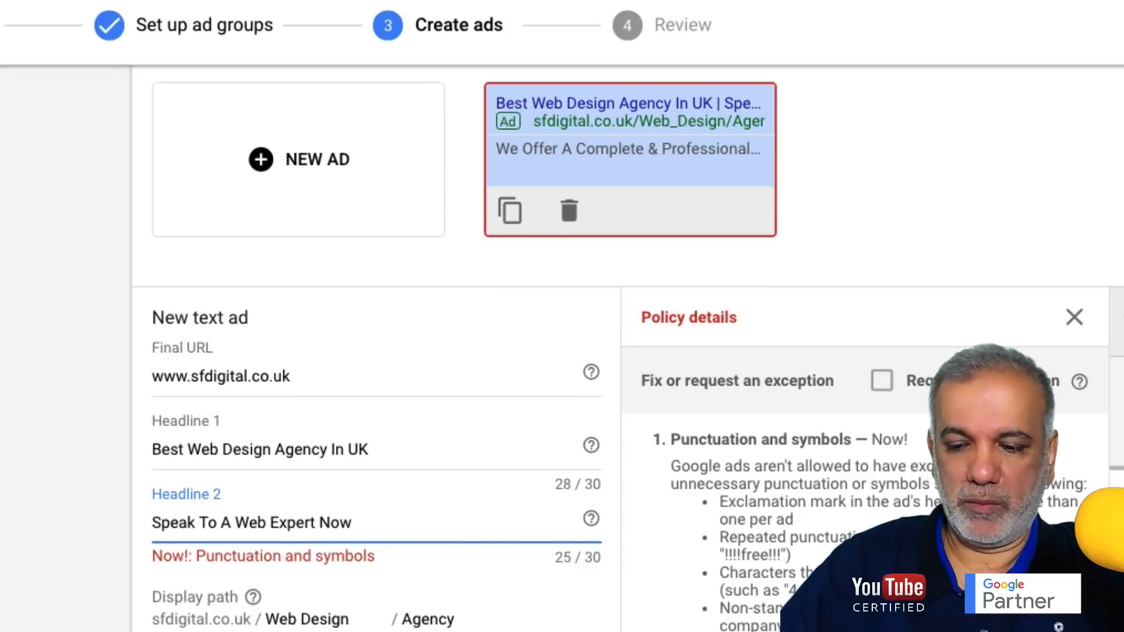
{"action": "scroll", "coordinate": [511, 538], "scroll_direction": "down", "scroll_amount": 5}
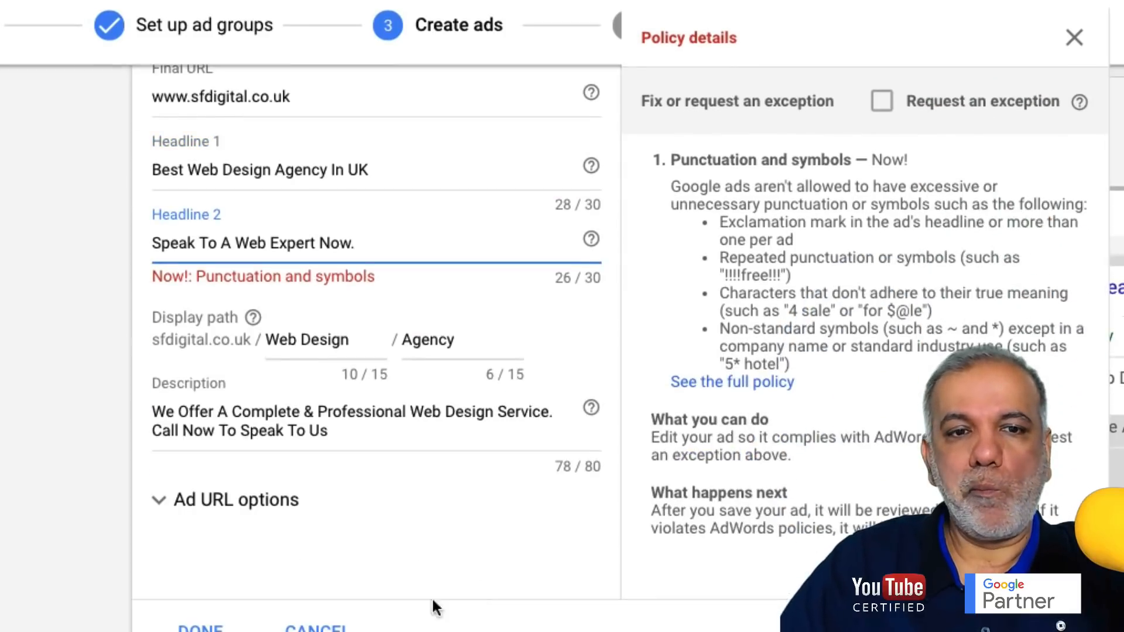
{"action": "left_click", "coordinate": [175, 622]}
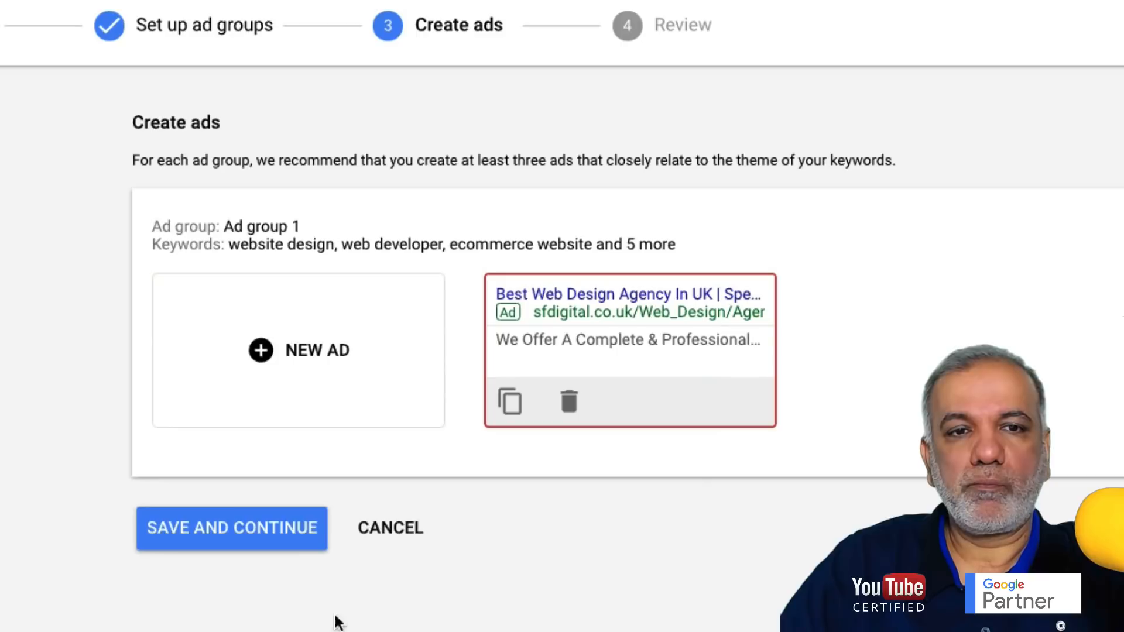
- Save the ads and continue to the campaign Review step
{"action": "left_click", "coordinate": [274, 543]}
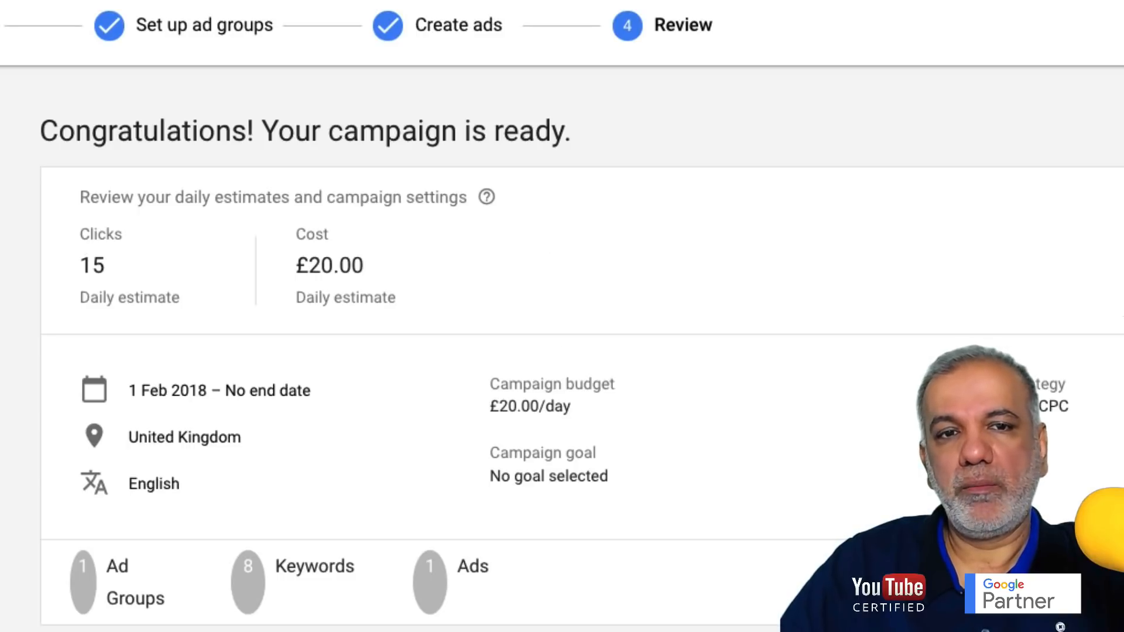